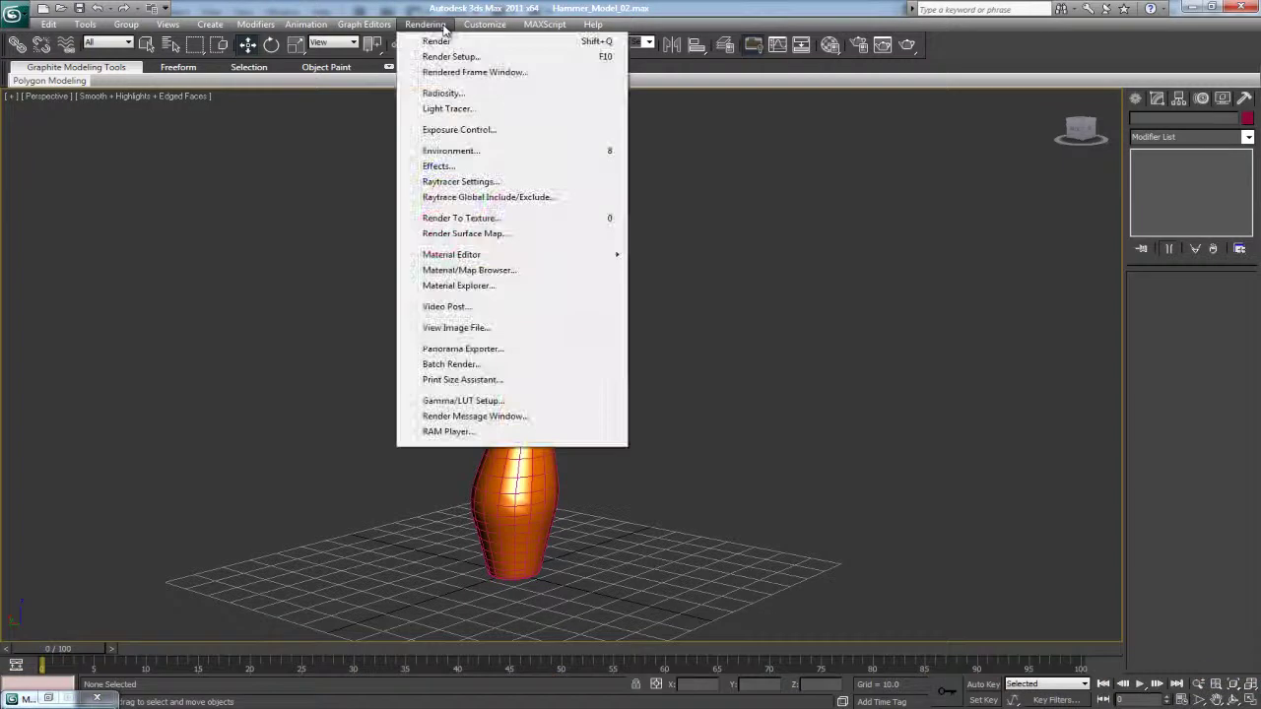
Set the environment's background colour to light grey and close the environment settings.
left_click(450, 150)
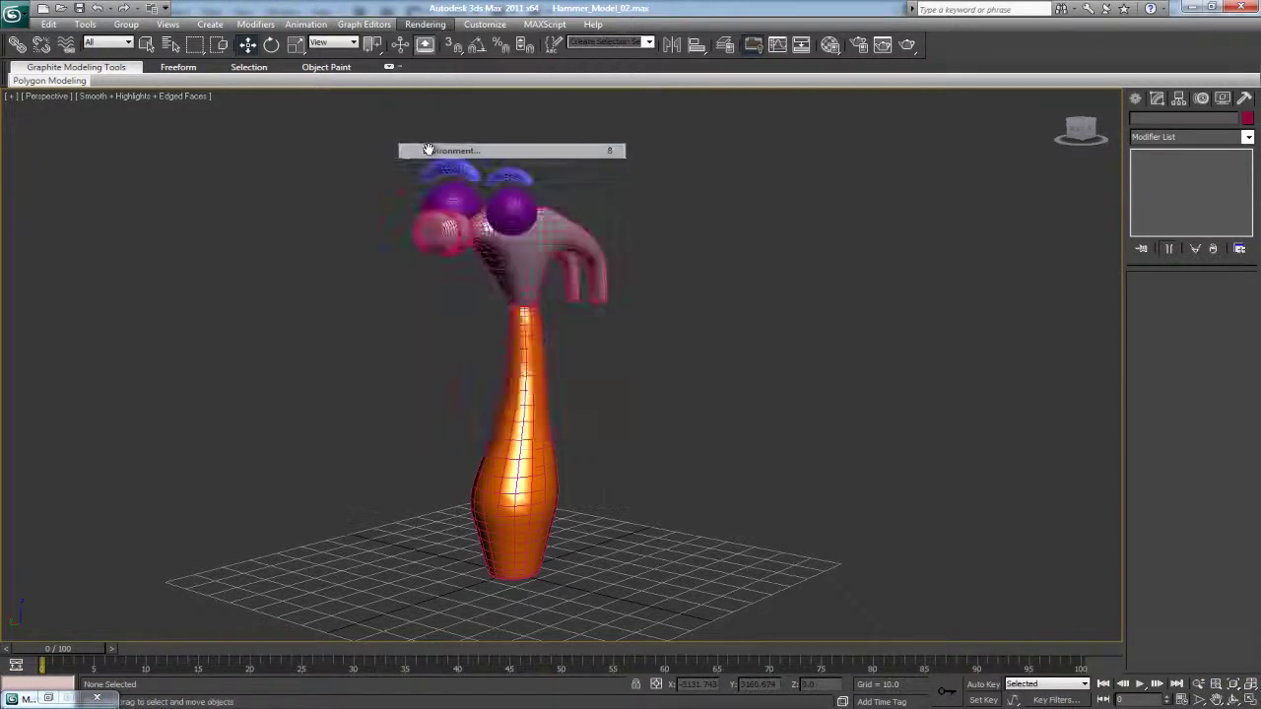
left_click(376, 180)
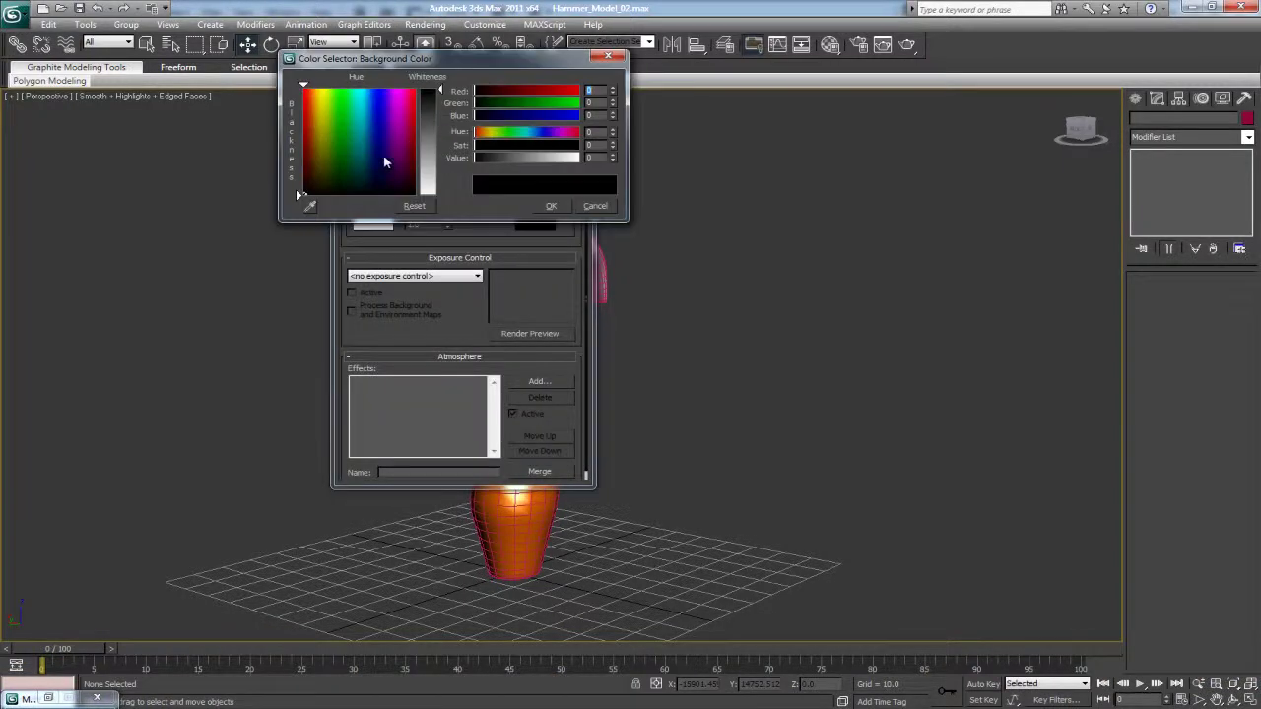
left_click_drag(444, 42, 657, 126)
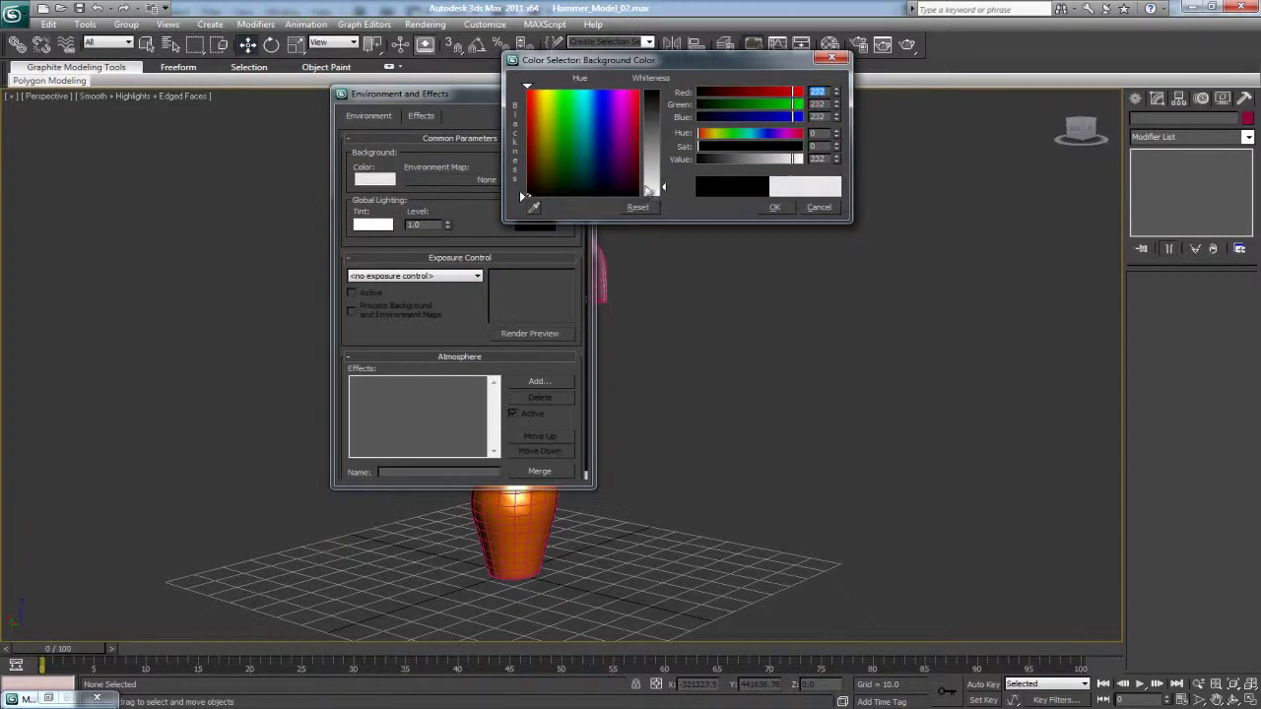
left_click(775, 207)
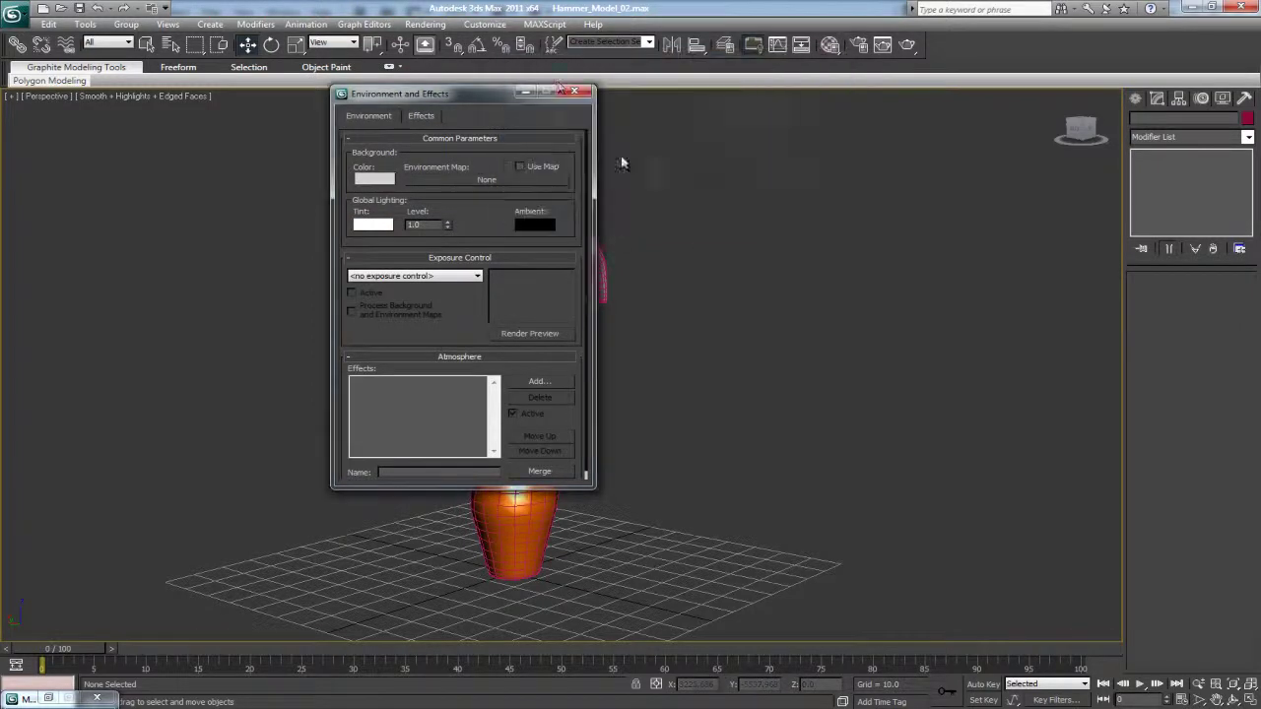
left_click(575, 91)
Show the safe frame in the perspective view, test-render the whole hammer and close the render window.
middle_click_drag(653, 247, 723, 244)
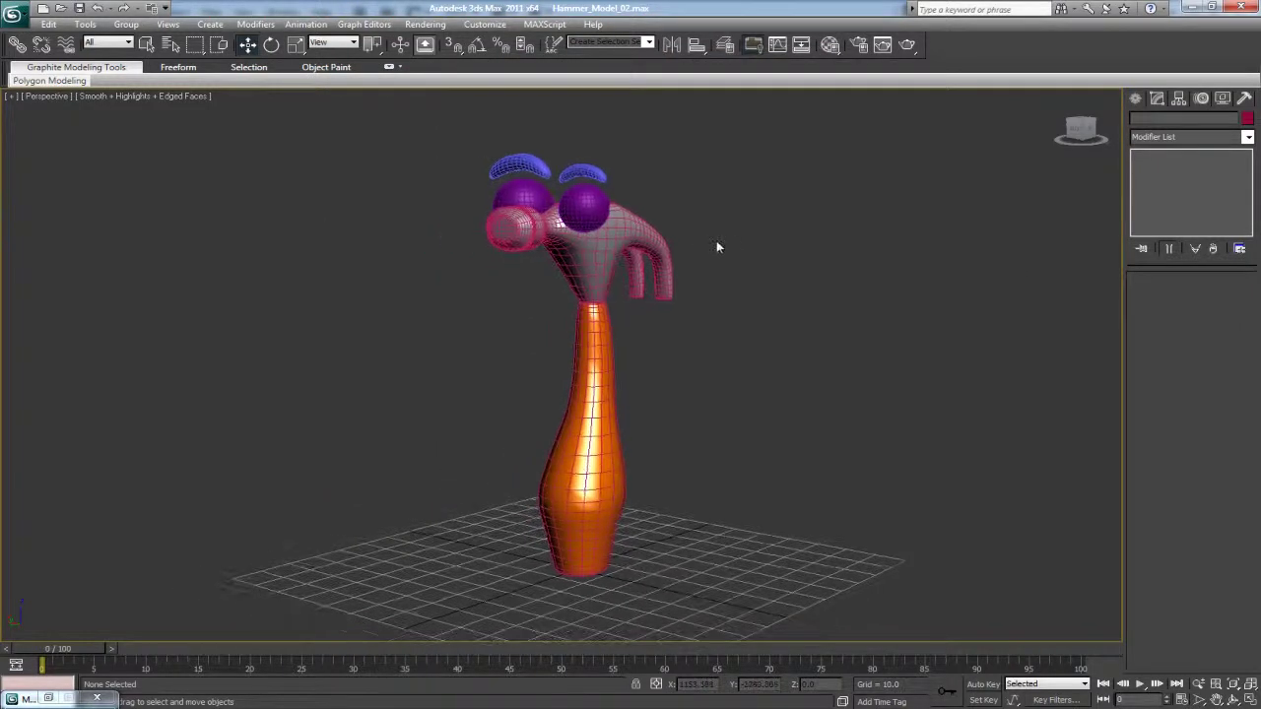
key("shift+f")
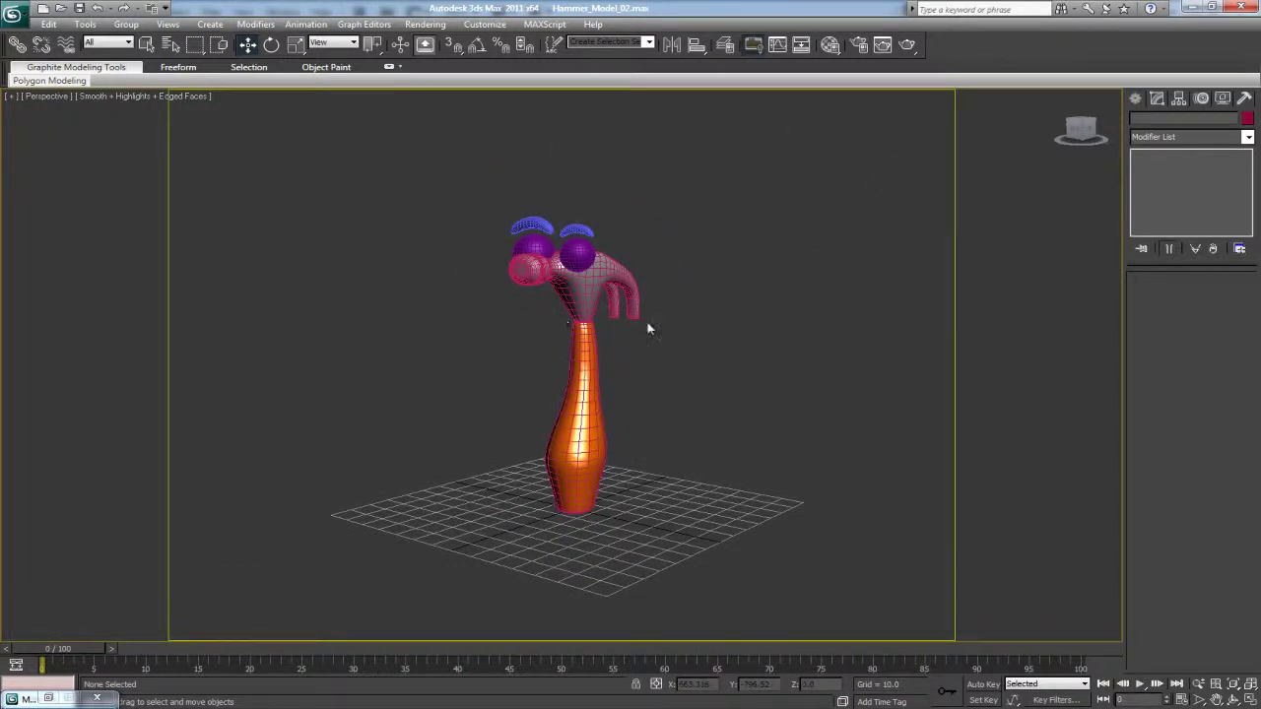
scroll(689, 350, "up", 4)
mouse_move(690, 351)
middle_mouse_down()
mouse_move(700, 349)
mouse_move(705, 384)
mouse_move(703, 364)
middle_mouse_up()
scroll(701, 351, "up", 1)
scroll(704, 372, "up", 1)
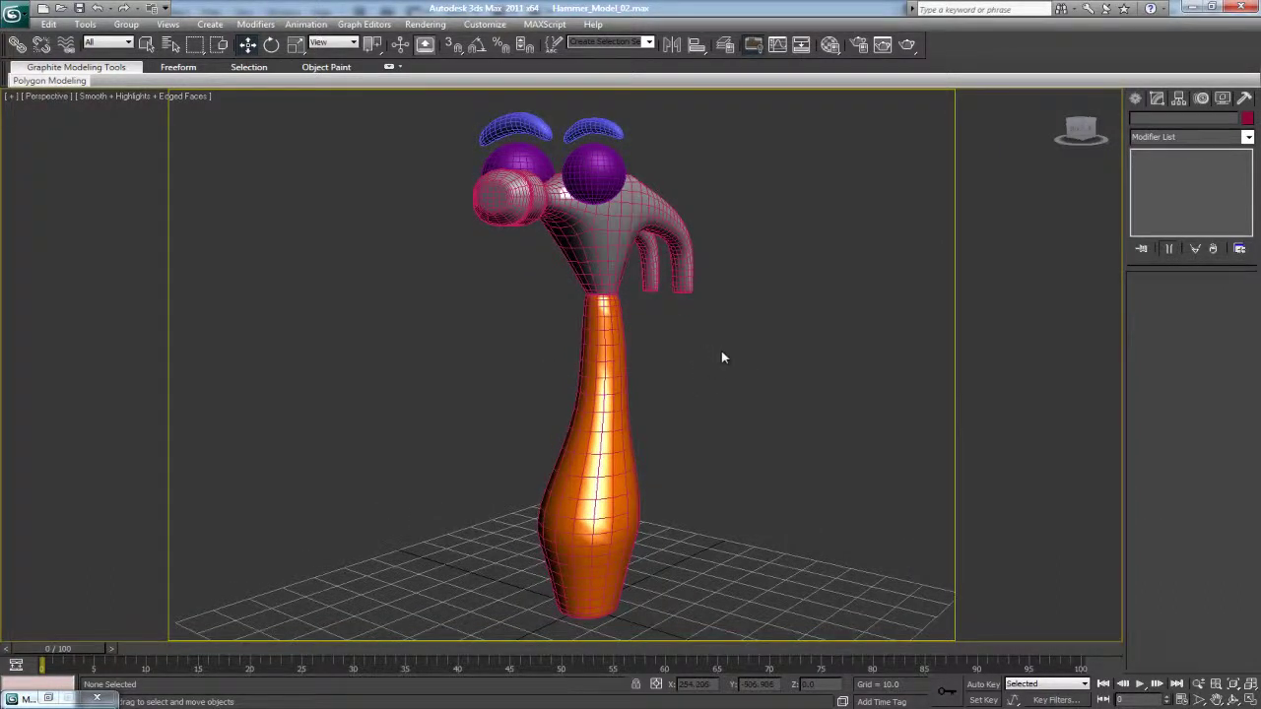
left_click(907, 45)
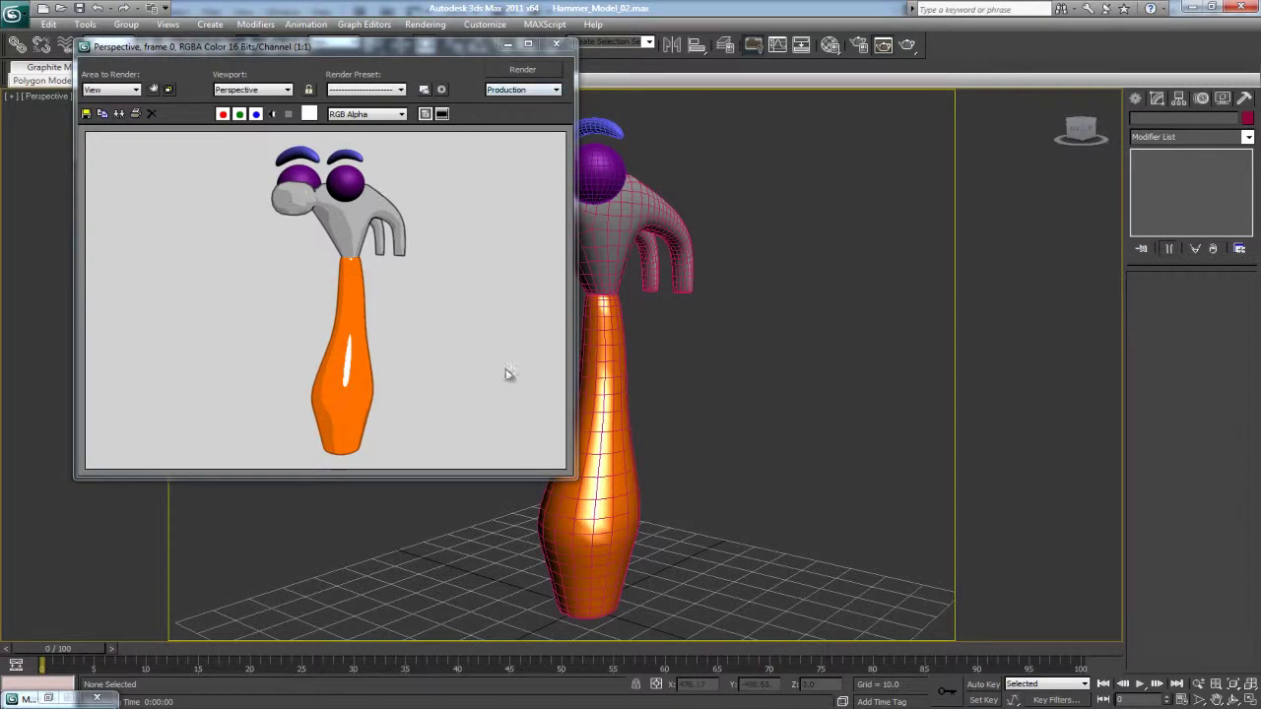
left_click(555, 43)
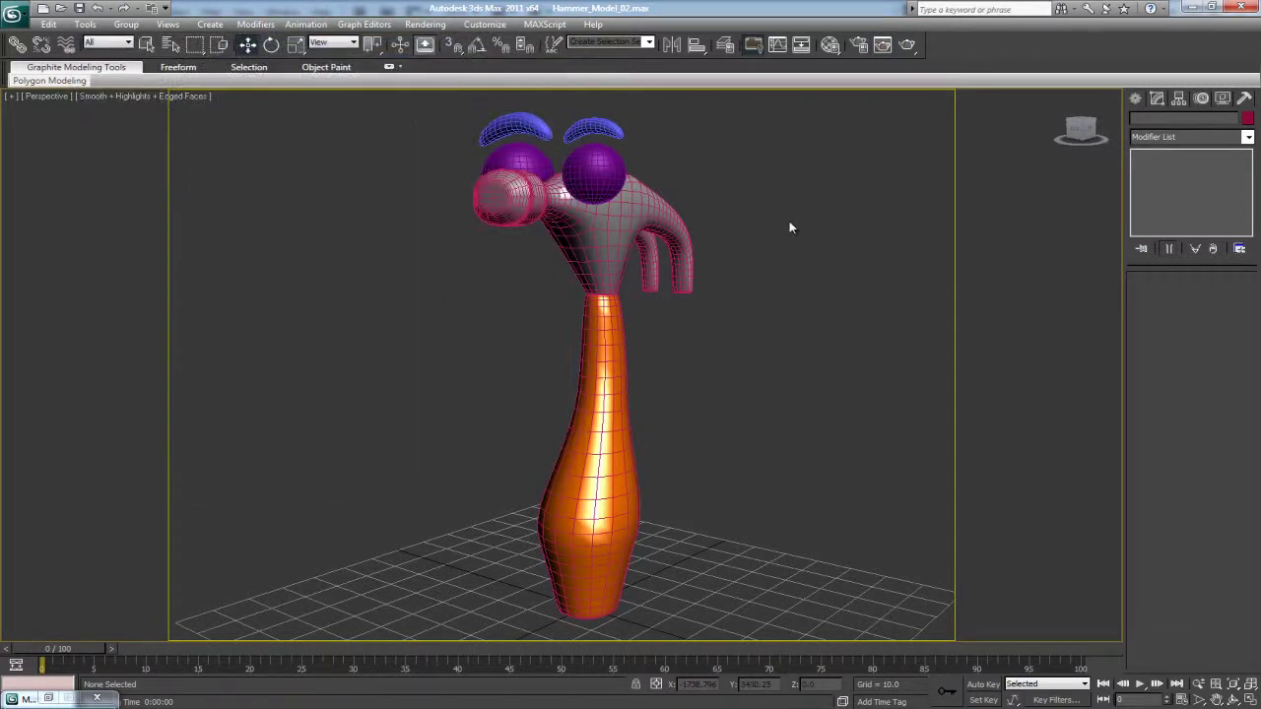
Apply an Unwrap UVW modifier to the hammer's left eye sphere.
middle_click_drag(690, 264, 625, 363)
scroll(623, 359, "up", 5)
middle_click_drag(583, 232, 633, 365)
left_click(631, 363)
left_click(403, 272)
left_click(687, 263)
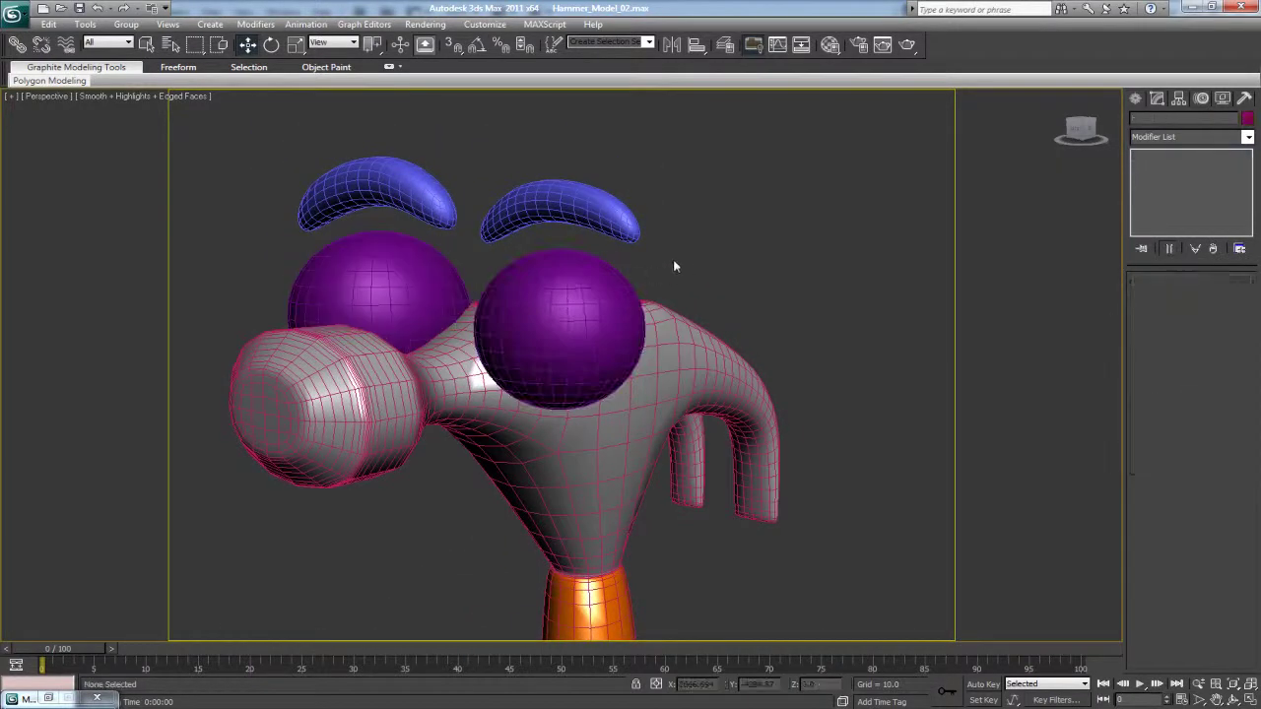
left_click(535, 332)
middle_click_drag(722, 274, 768, 254)
scroll(768, 254, "down", 4)
middle_click_drag(650, 301, 620, 320, "alt")
scroll(620, 320, "up", 3)
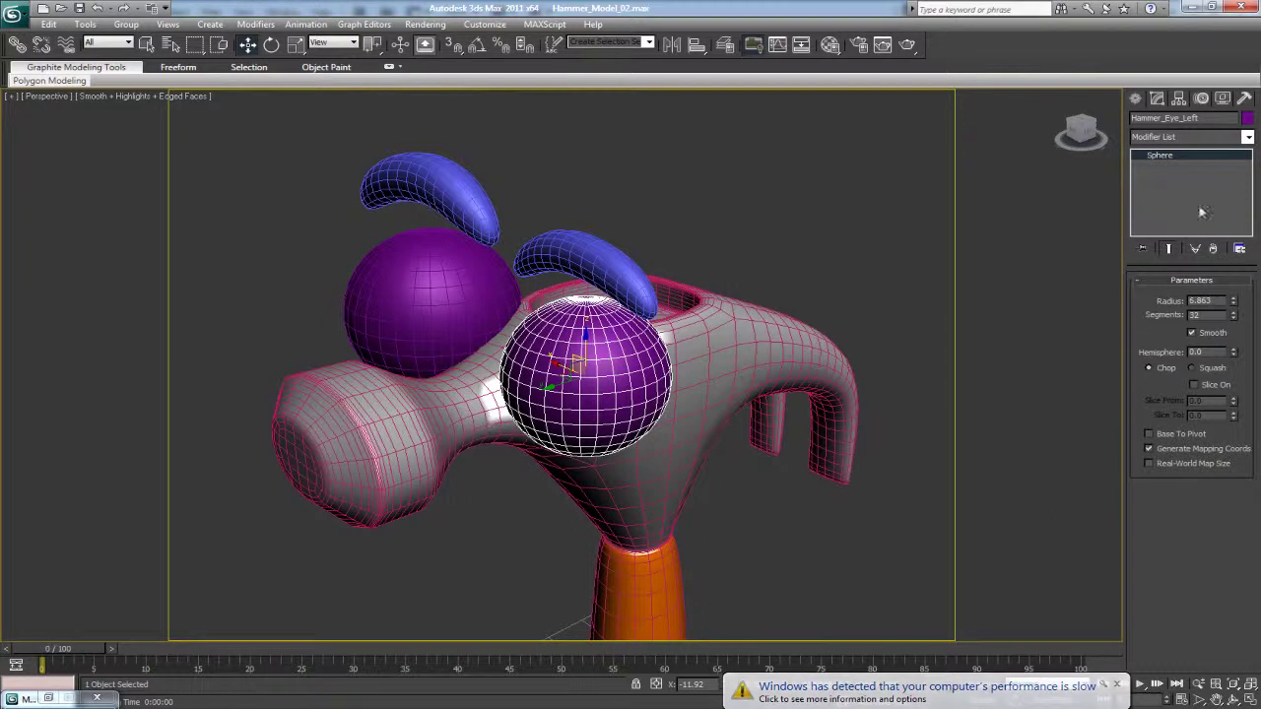
left_click(1248, 139)
scroll(1229, 571, "down", 15)
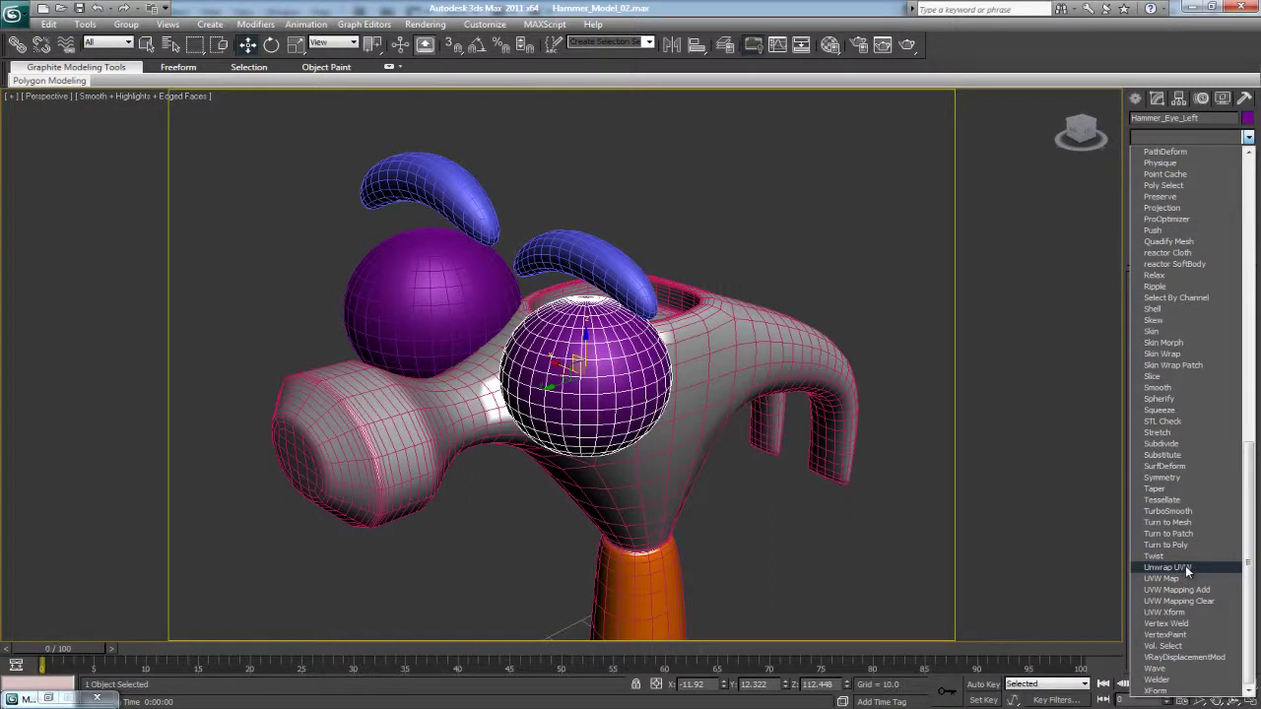
left_click(1185, 568)
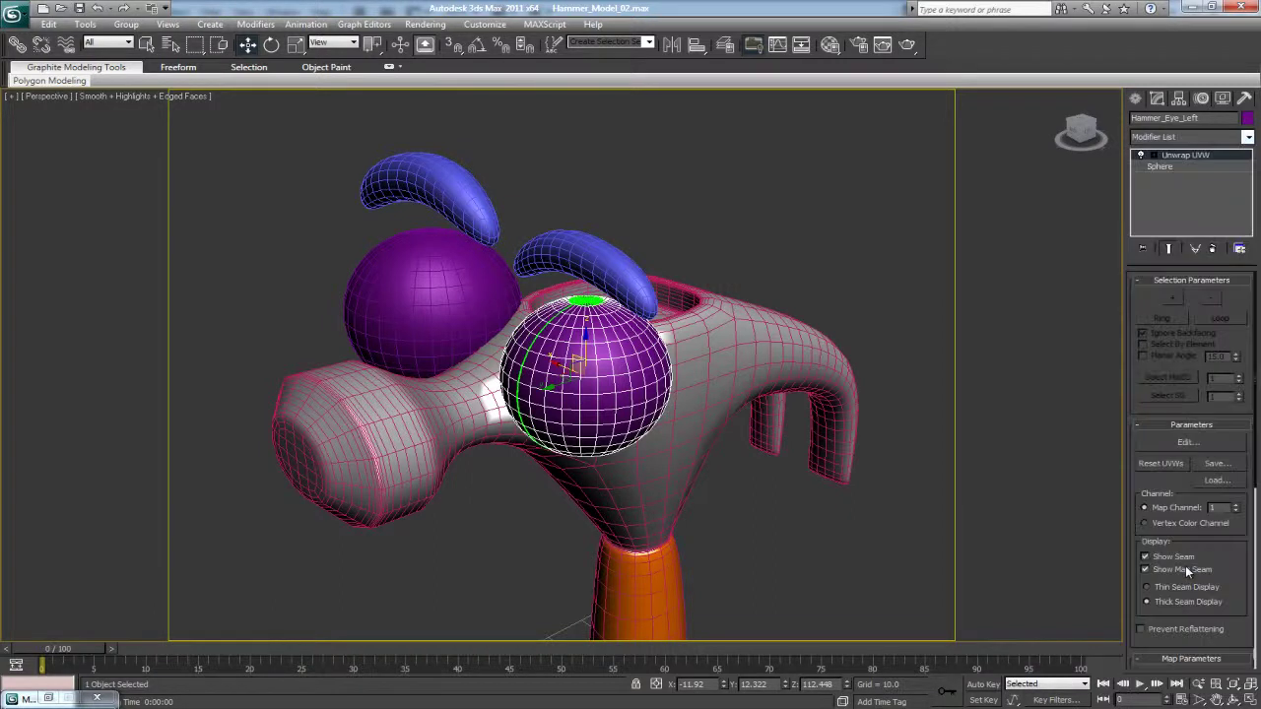
Open the UV editor for the left eye and hide its checker background.
left_click(1186, 442)
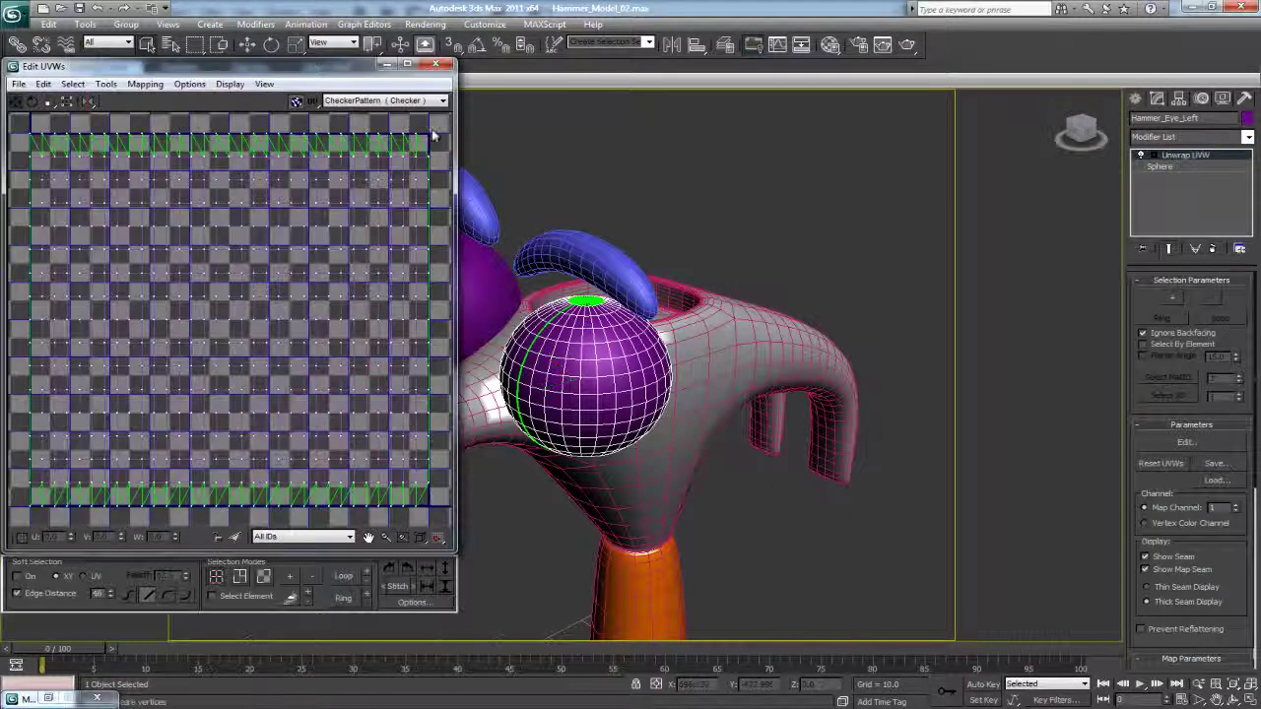
left_click_drag(308, 72, 1034, 75)
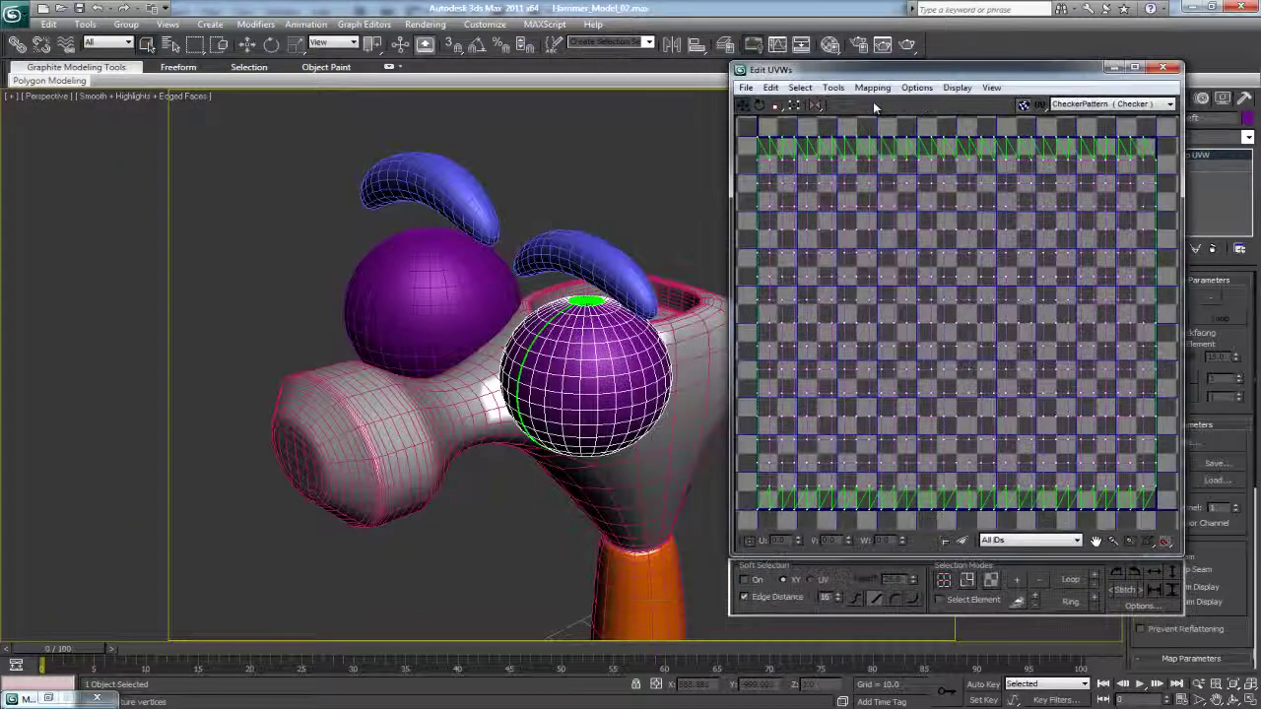
left_click(1027, 105)
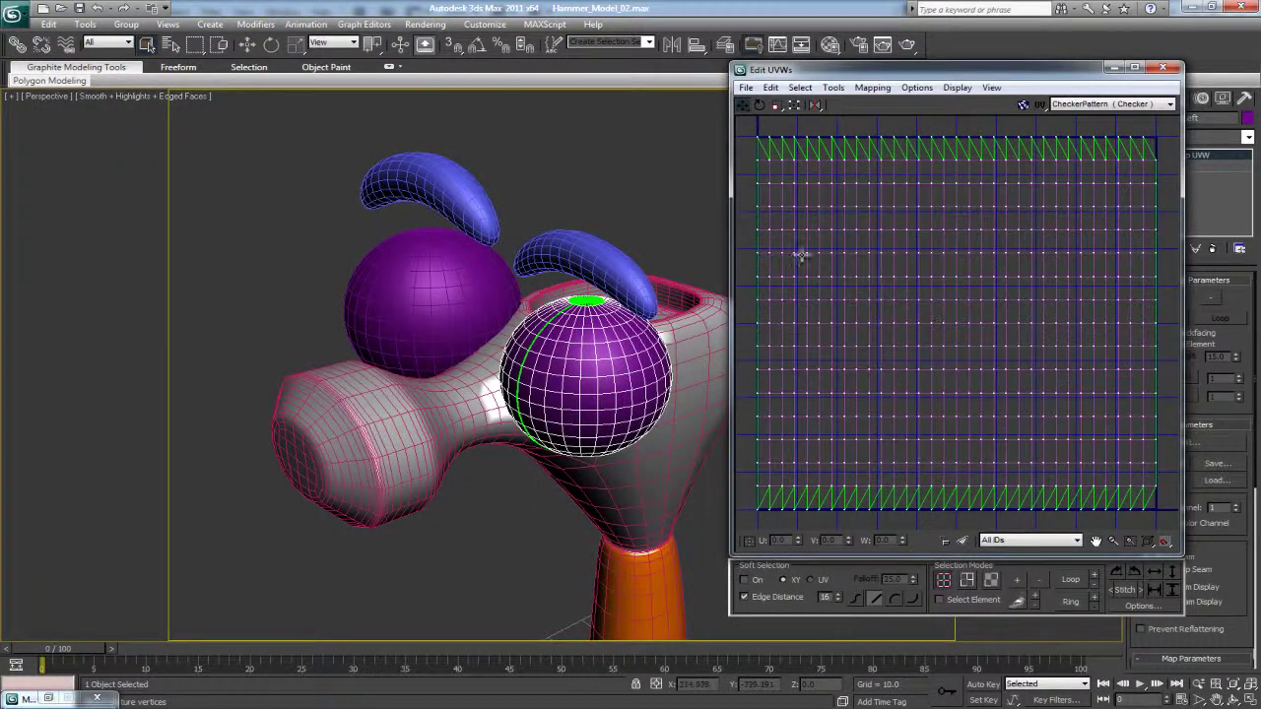
Switch the UV editor to face selection and hide its grid.
left_click(988, 580)
scroll(782, 361, "down", 3)
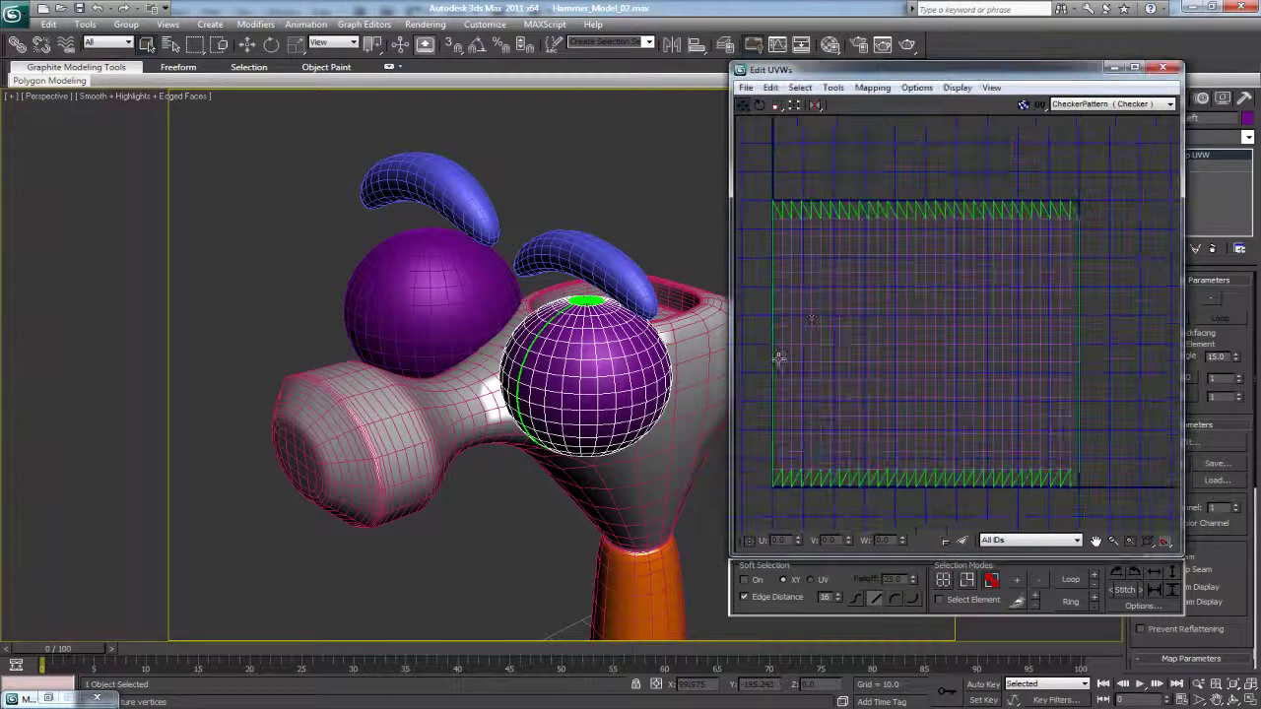
left_click(956, 88)
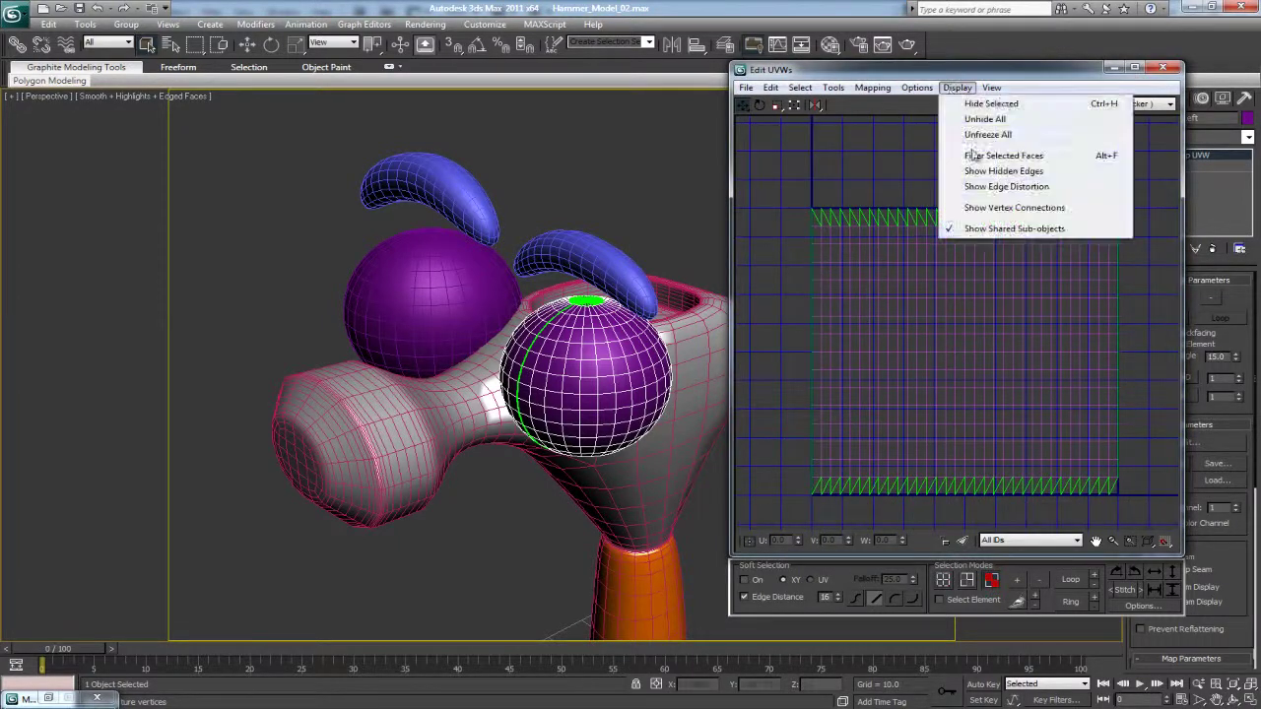
mouse_move(991, 88)
left_click(1024, 213)
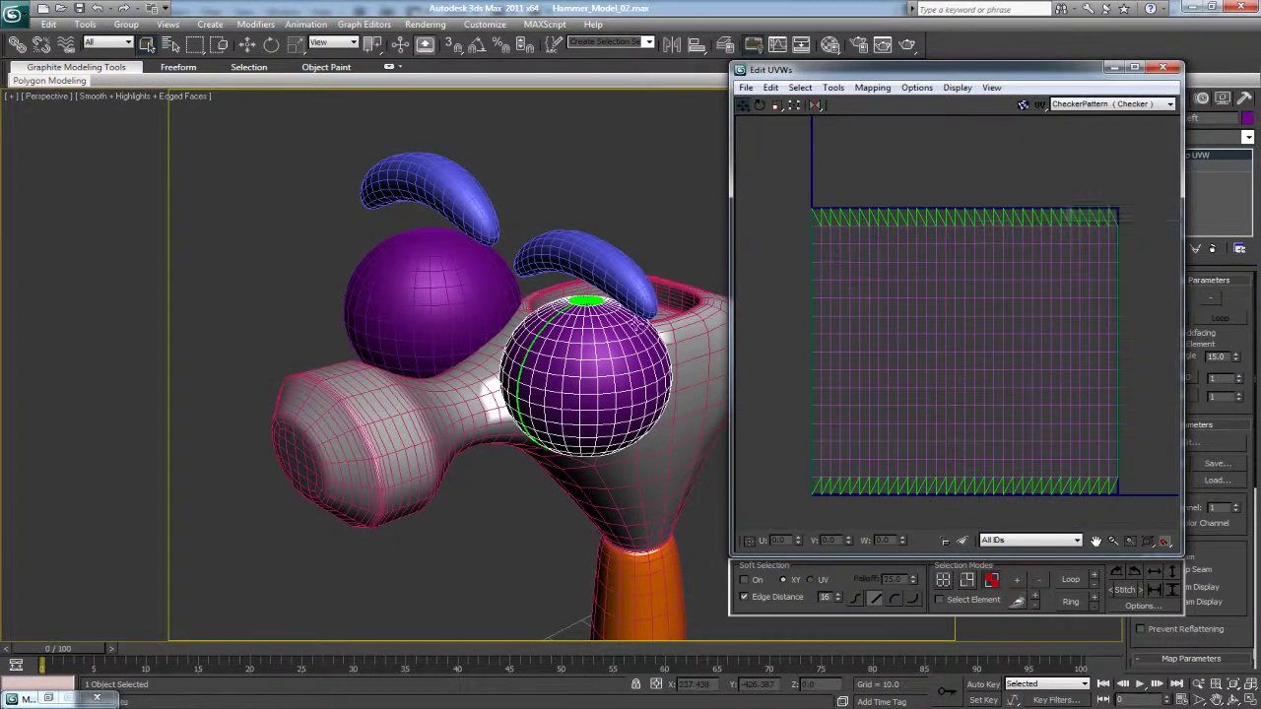
Select the top and bottom rows of triangular UV faces in turn and examine the matching poles on the left eye sphere.
scroll(695, 309, "up", 5)
middle_click_drag(511, 311, 527, 367)
scroll(538, 376, "up", 1)
scroll(536, 370, "down", 1)
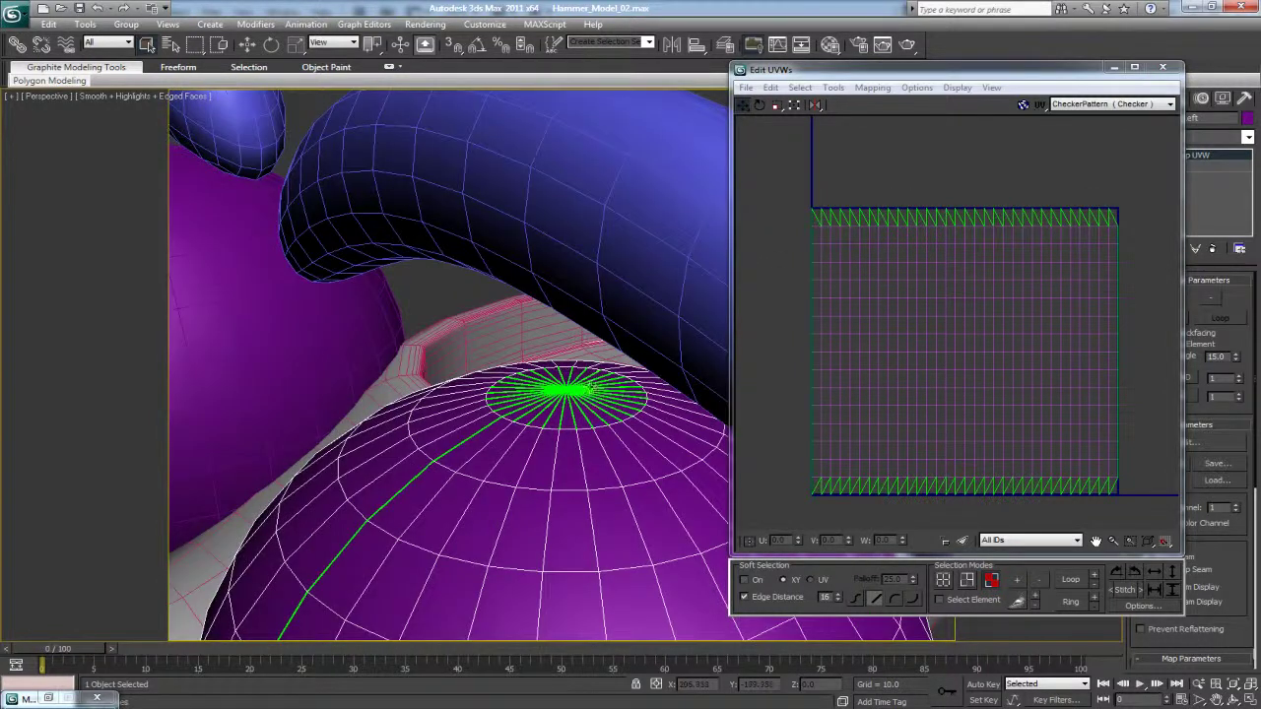
left_click_drag(777, 206, 1133, 226)
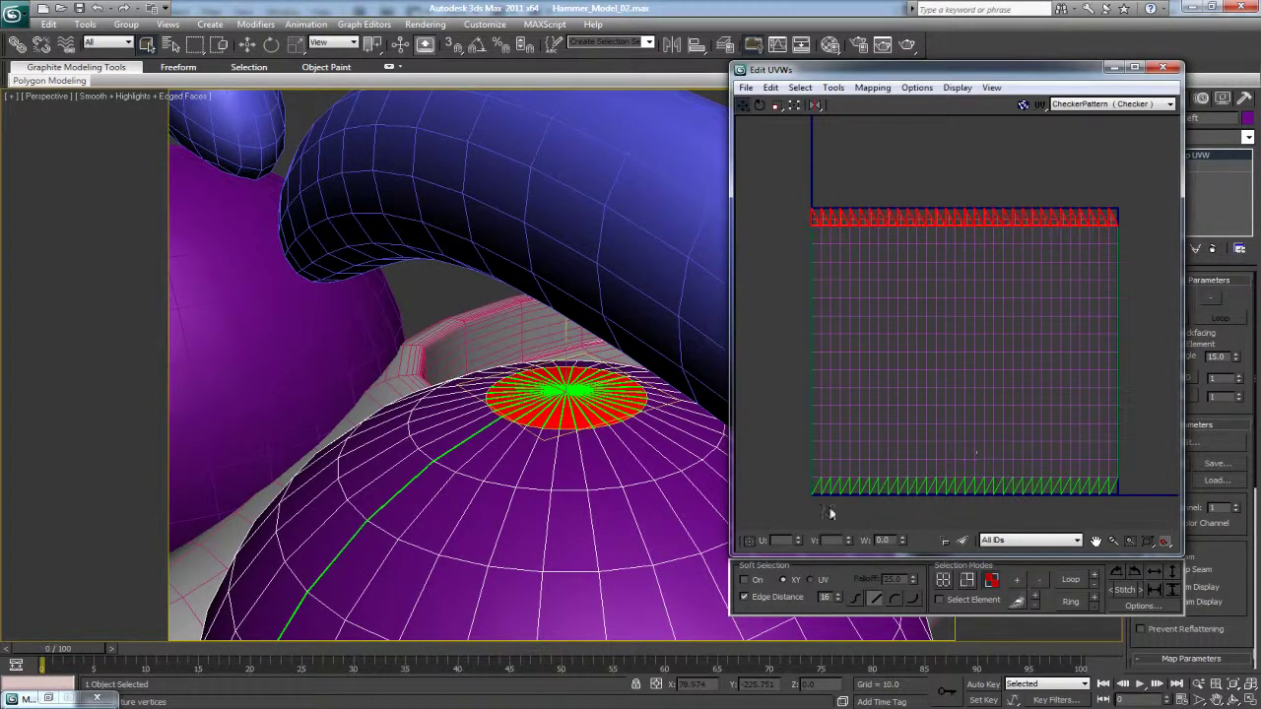
left_click_drag(1170, 528, 785, 486)
scroll(552, 485, "down", 5)
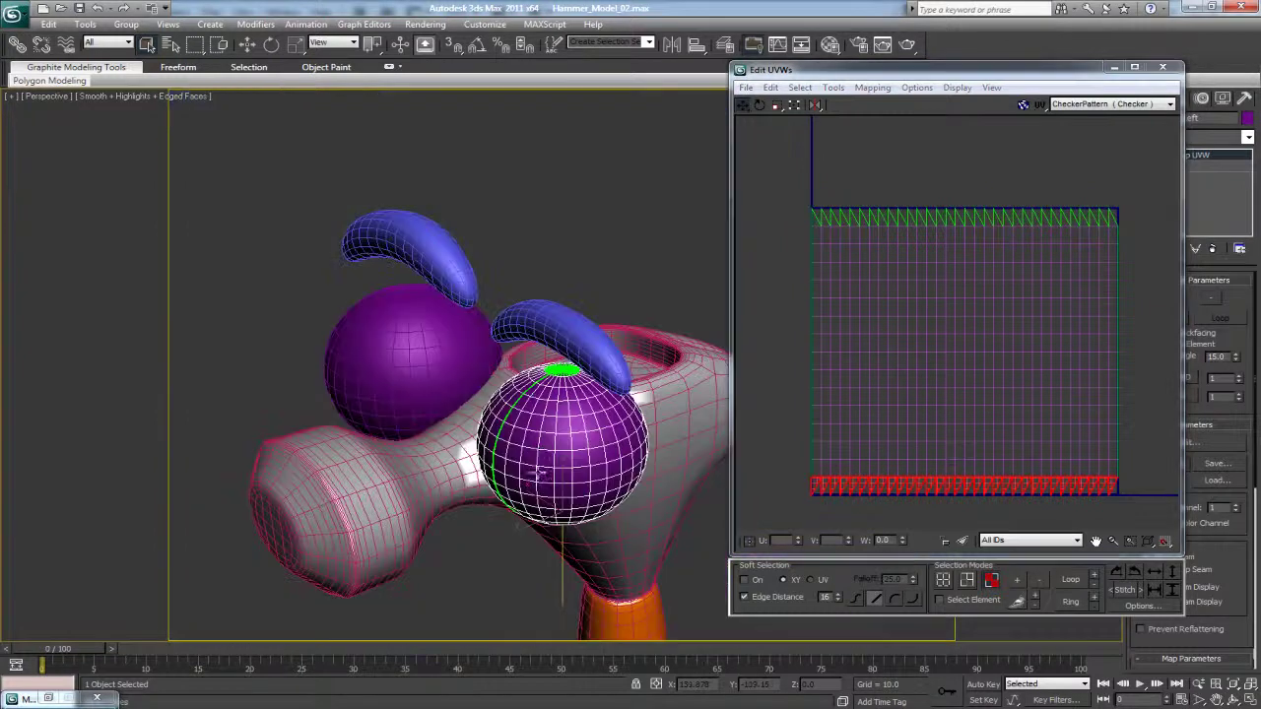
middle_click_drag(544, 451, 538, 425)
left_click_drag(788, 186, 1157, 236)
scroll(565, 417, "up", 10)
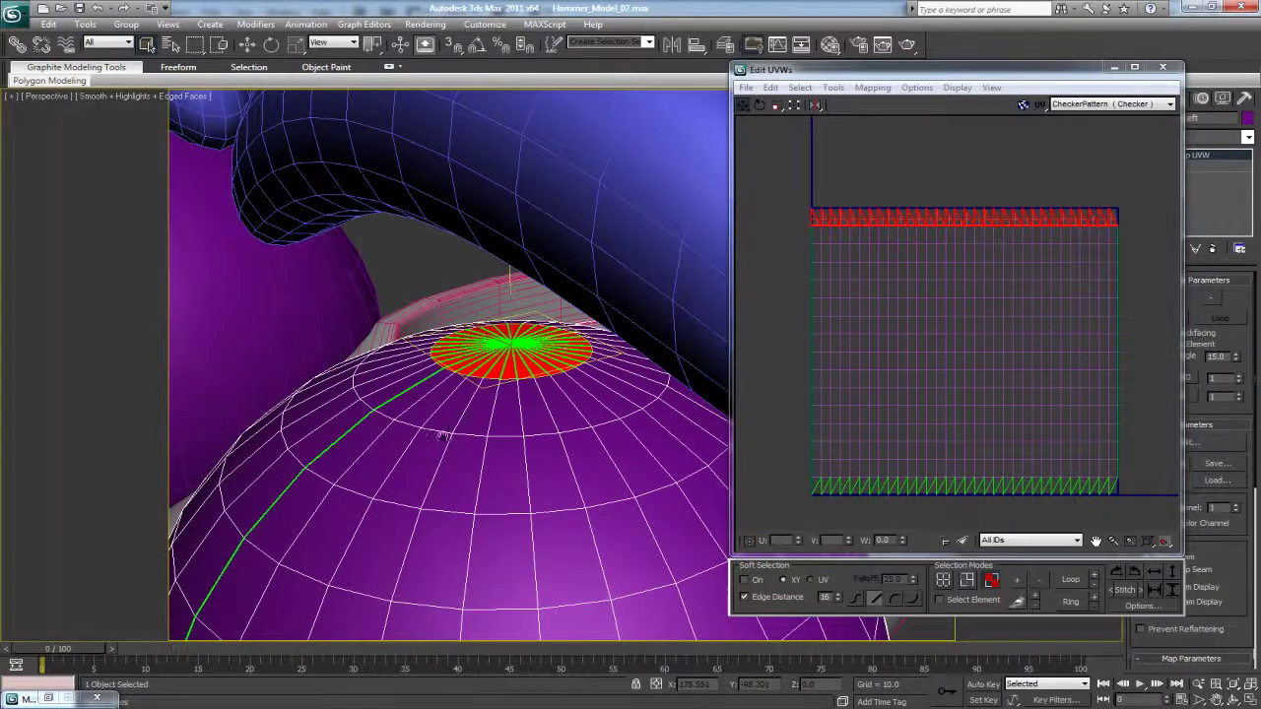
middle_click_drag(441, 386, 356, 306, "alt")
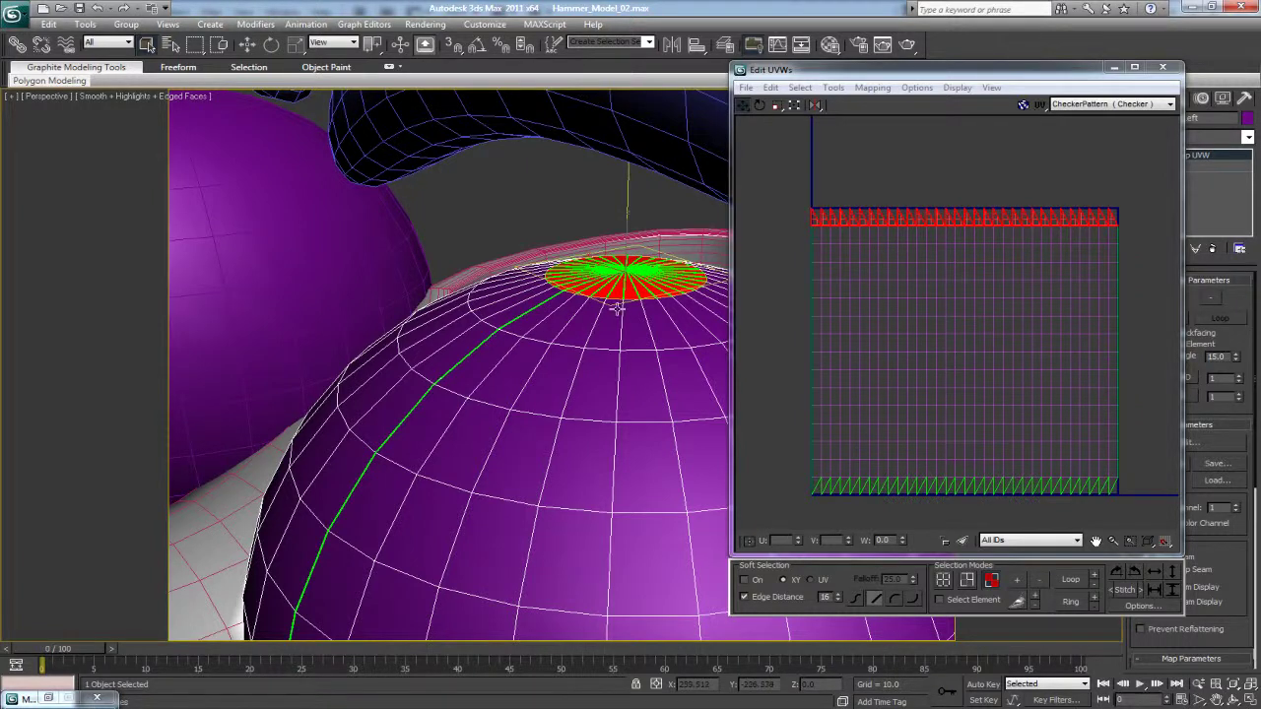
scroll(617, 307, "down", 5)
Close the UV editor and rotate the left eye -90 degrees about X so its pole faces forward.
left_click(1162, 67)
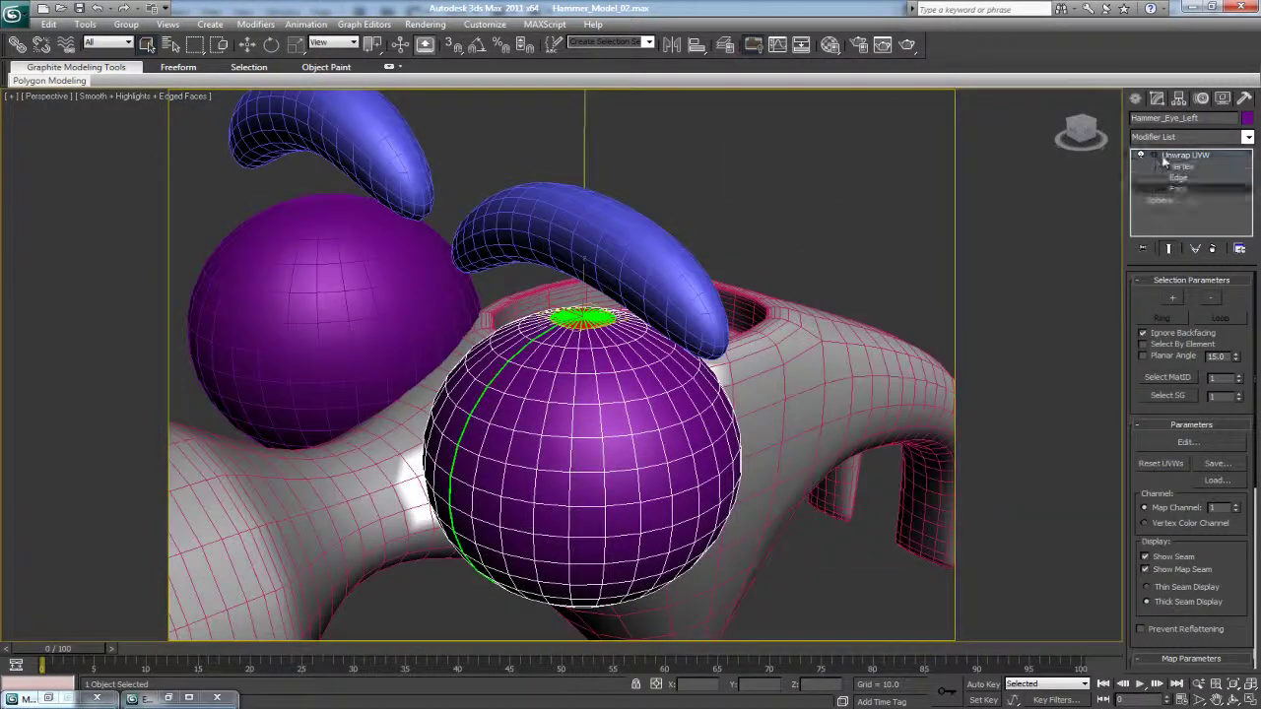
left_click(1162, 157)
left_click(836, 195)
left_click(548, 394)
middle_click_drag(552, 388, 591, 384, "alt")
scroll(591, 385, "down", 3)
key("e")
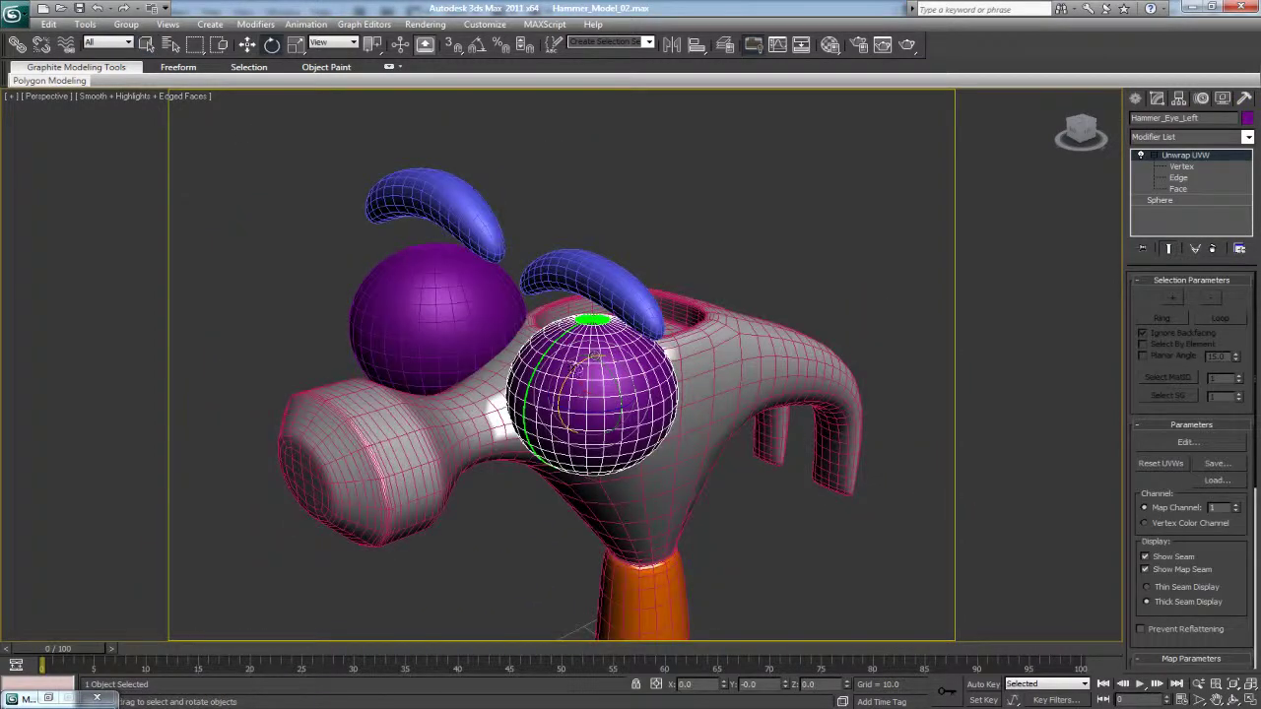
left_click_drag(575, 373, 545, 434)
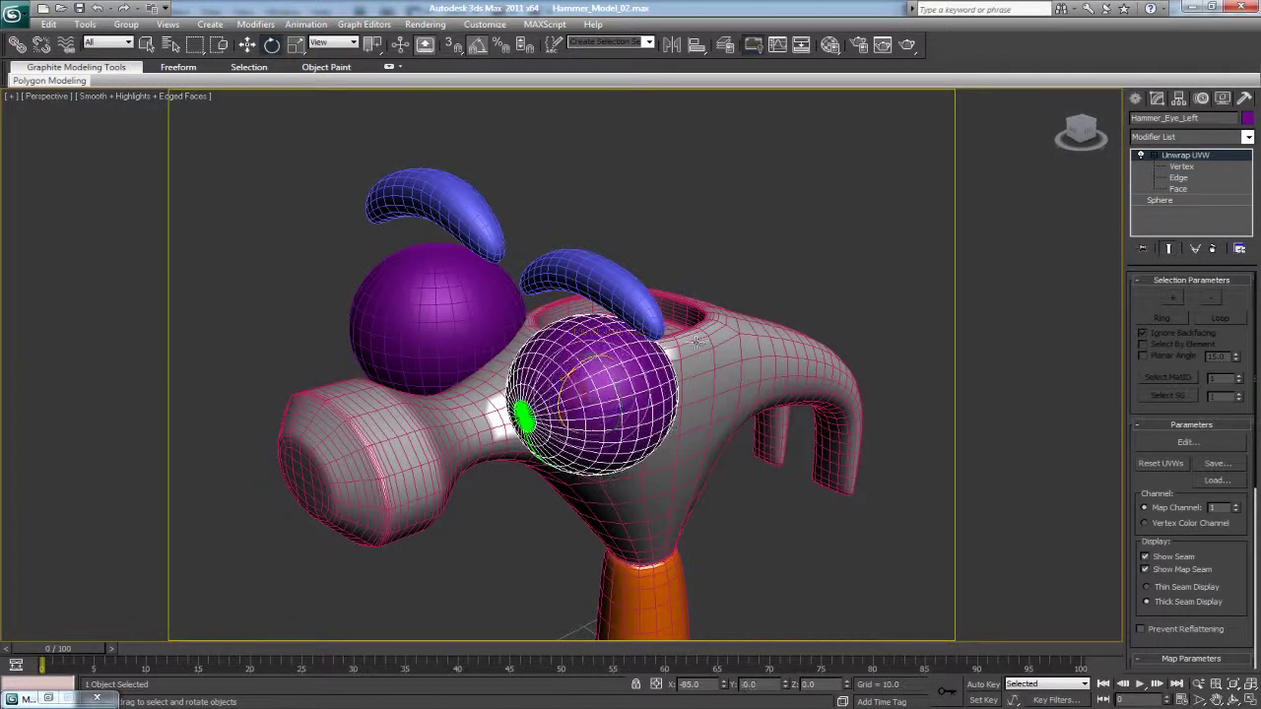
Rotate the right eye sphere about X so its pole faces forward like the left one.
left_click(495, 315)
left_click_drag(412, 307, 380, 357)
left_click(320, 329)
middle_click_drag(554, 467, 680, 399, "alt")
Render the left eye's UV template at 512 × 512 pixels with fill mode None.
left_click(722, 352)
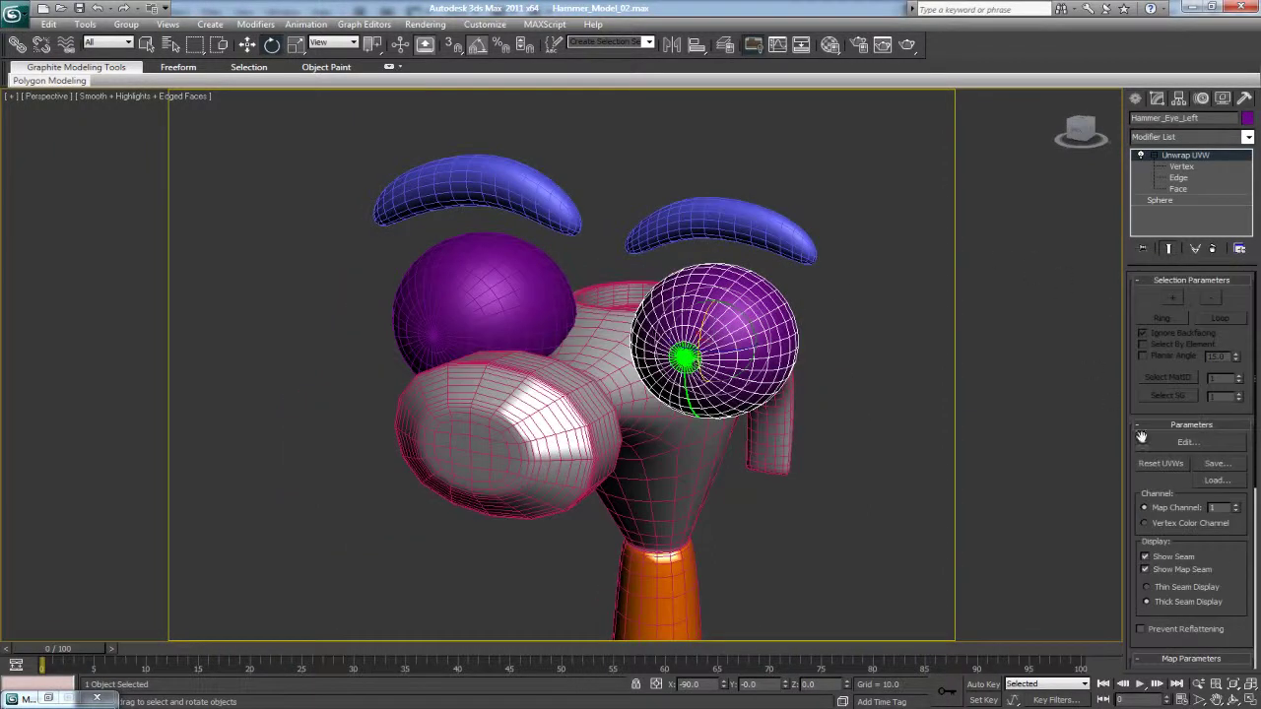
left_click(1179, 441)
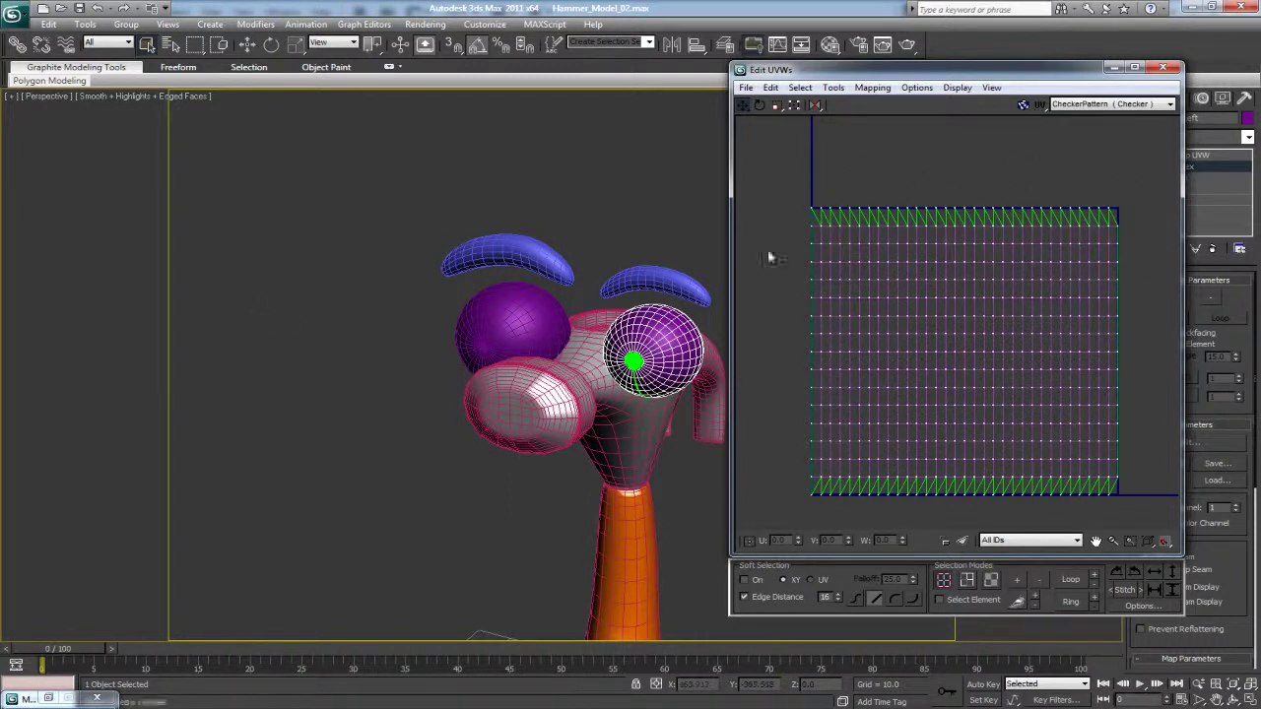
left_click_drag(803, 69, 821, 64)
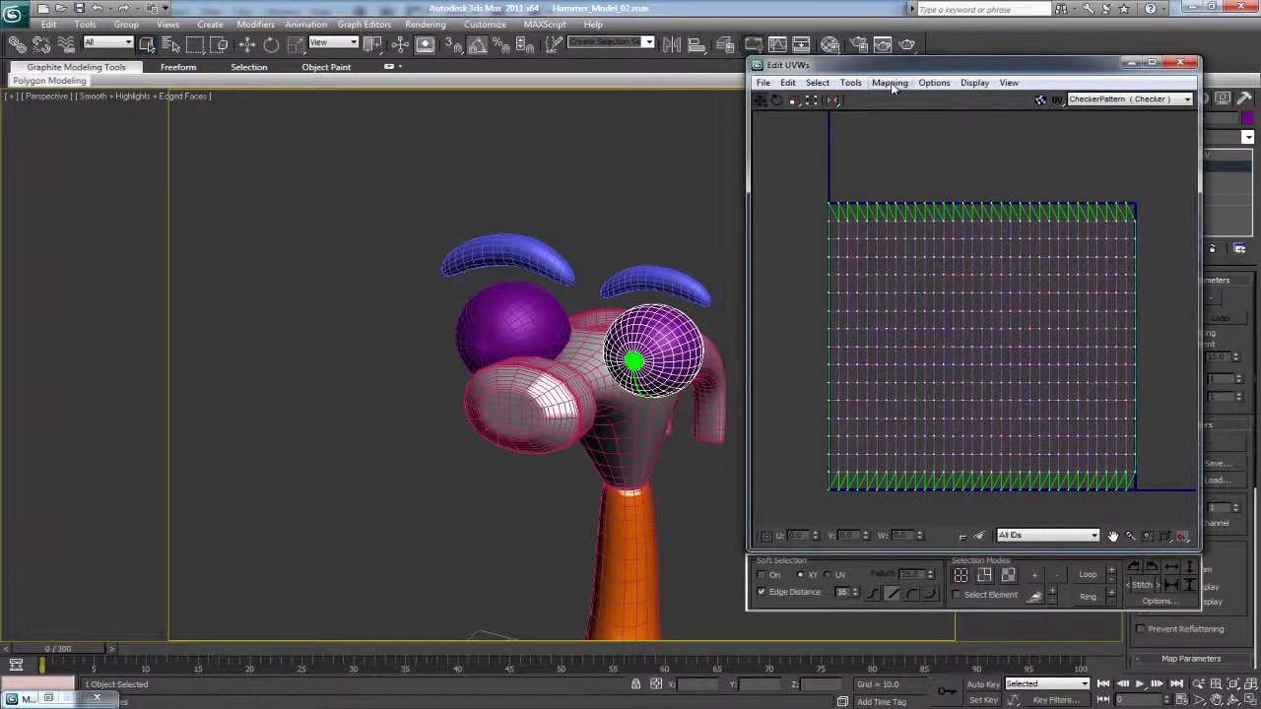
left_click(890, 83)
mouse_move(850, 83)
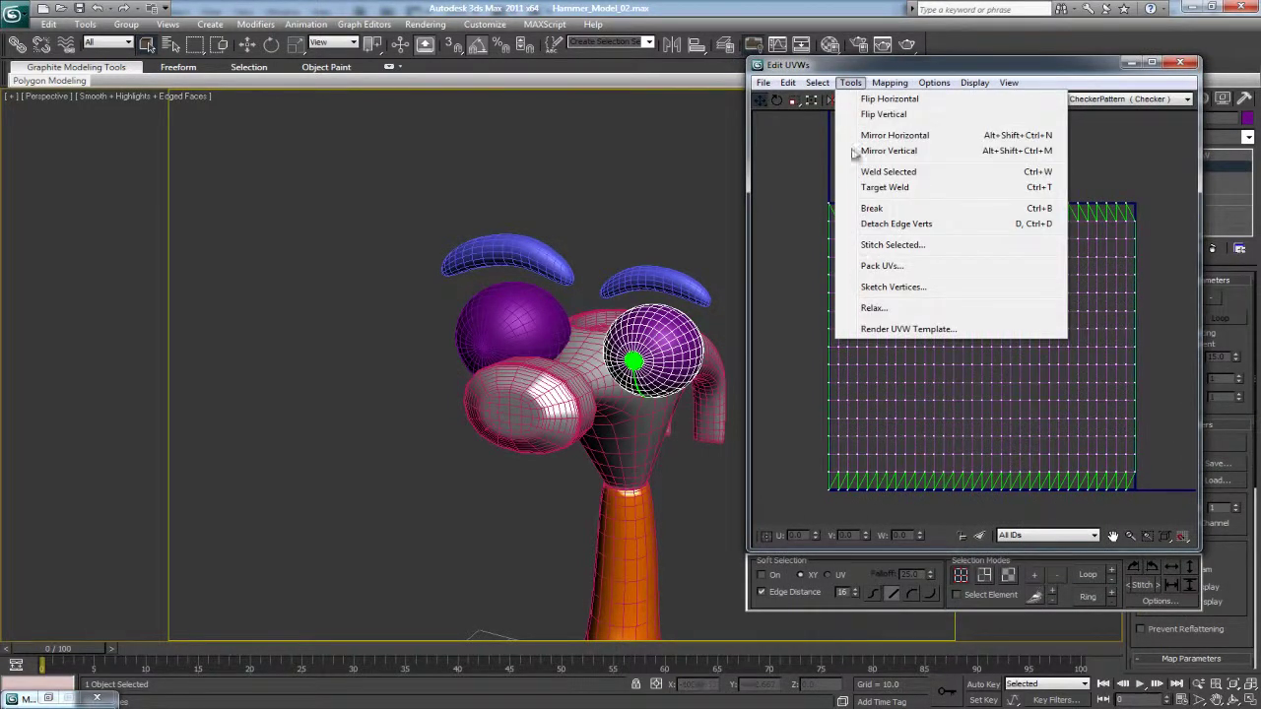
left_click(887, 332)
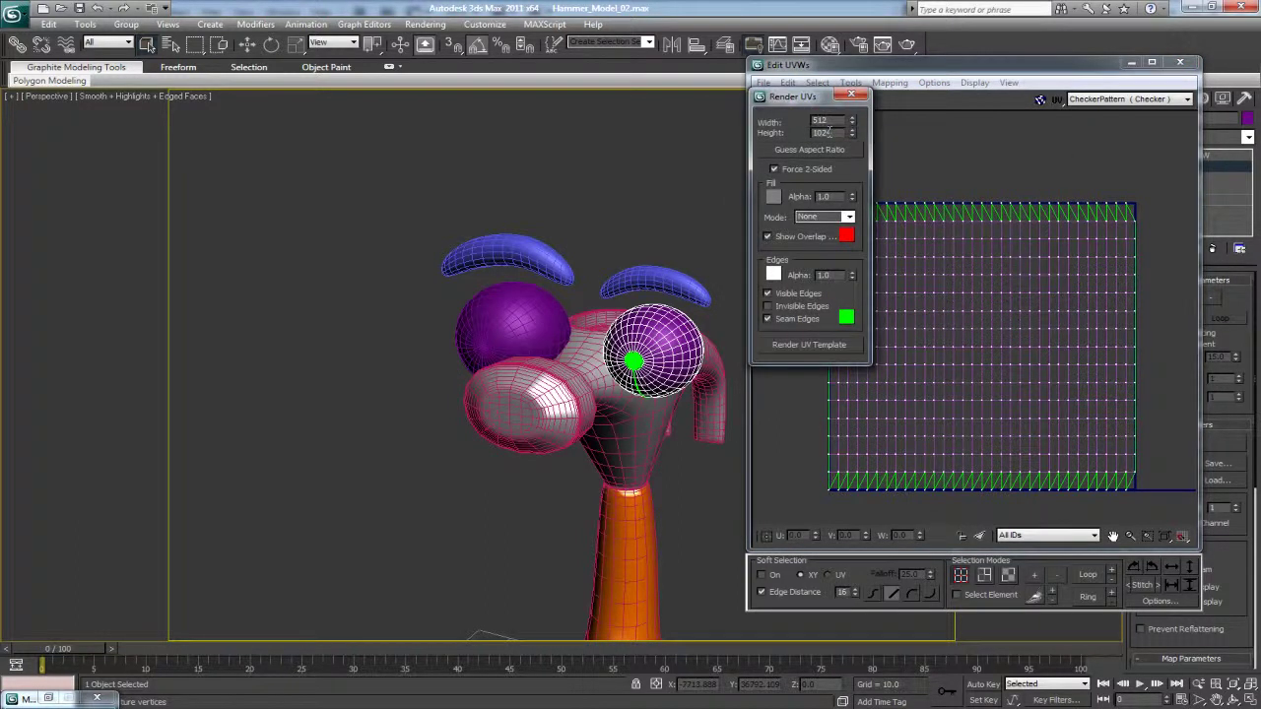
type("512")
left_click(825, 345)
left_click_drag(505, 183, 782, 131)
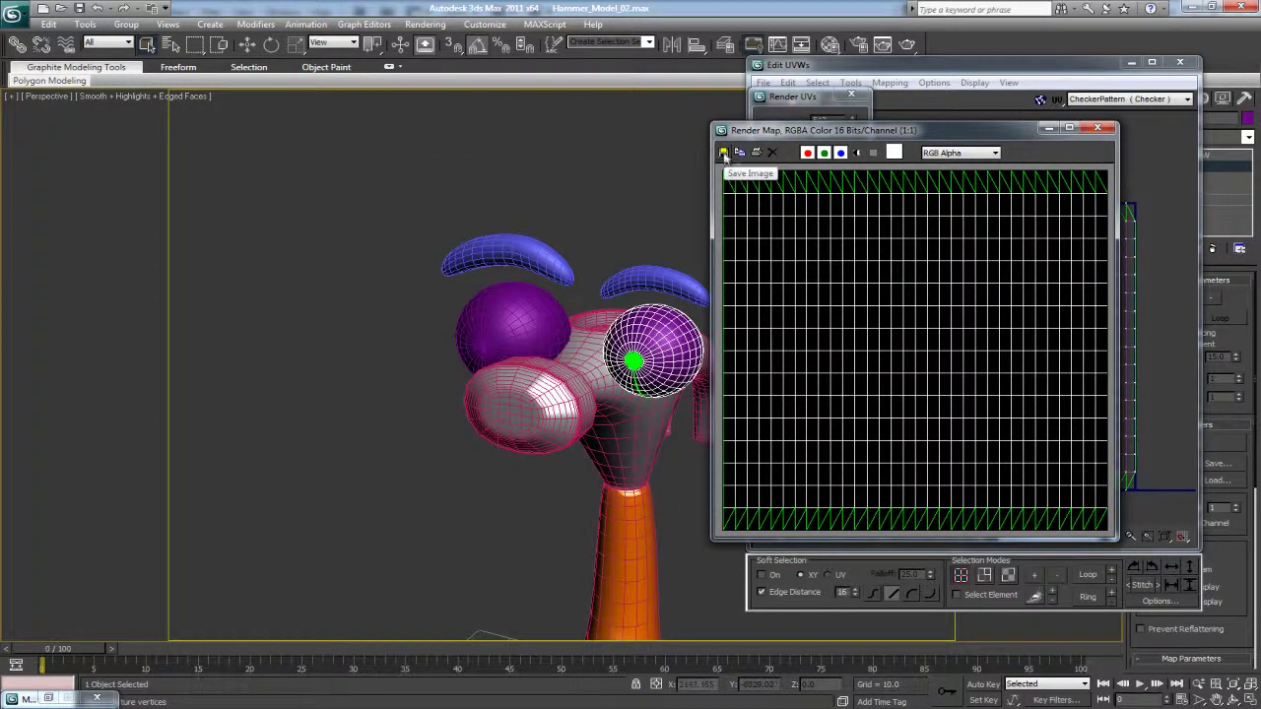
Save the rendered UV template as the PNG image Hammer_Eyeball_UVSnap in the Hammer_Texture folder and close the render and UV editor windows.
left_click(723, 152)
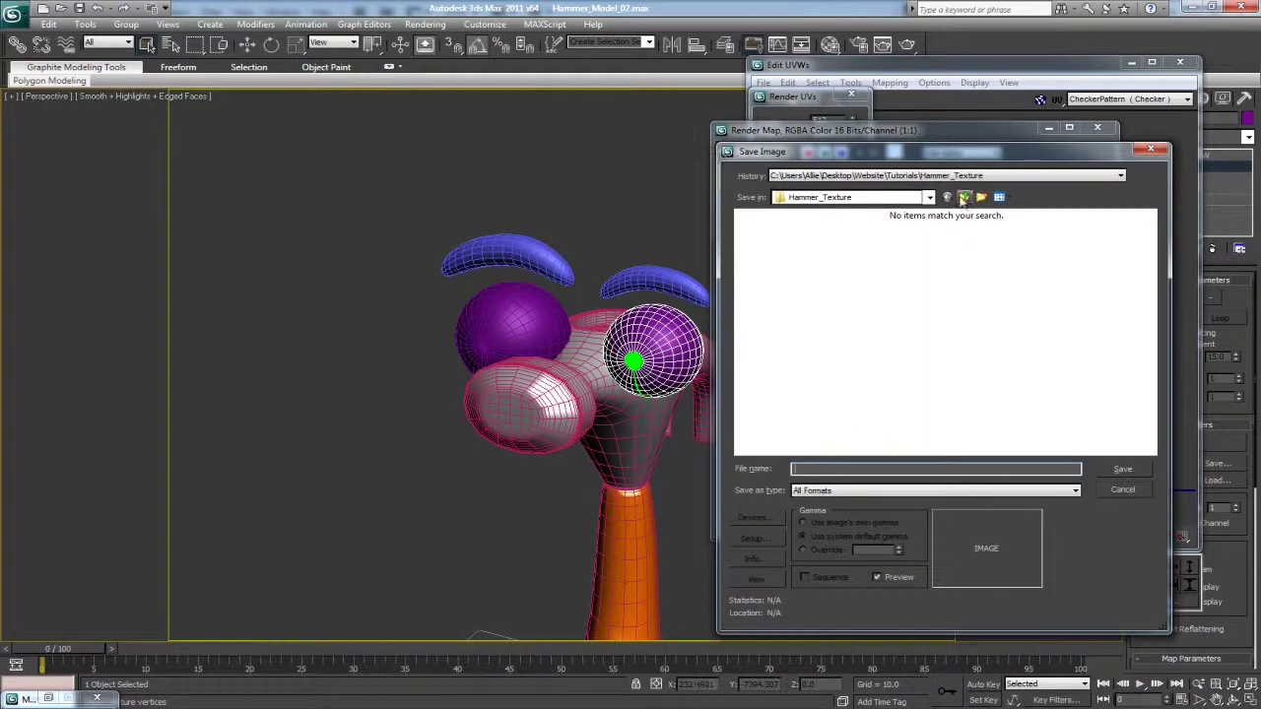
left_click(809, 490)
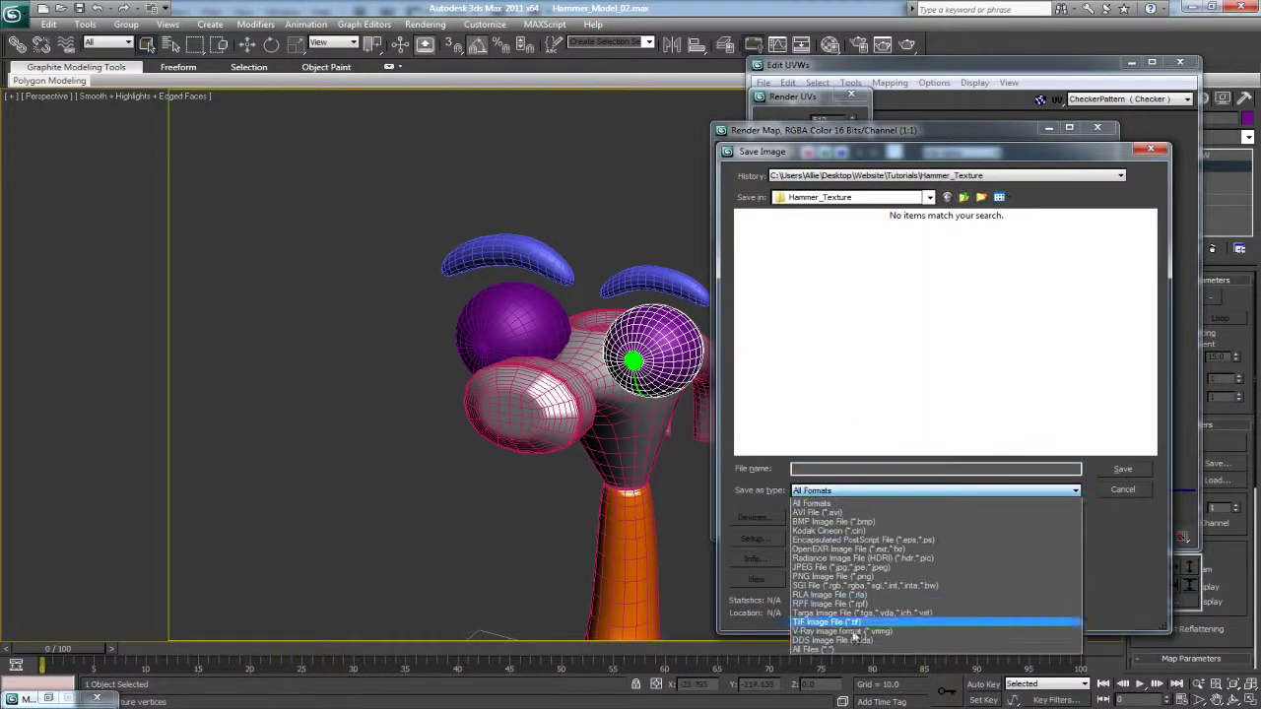
left_click(832, 576)
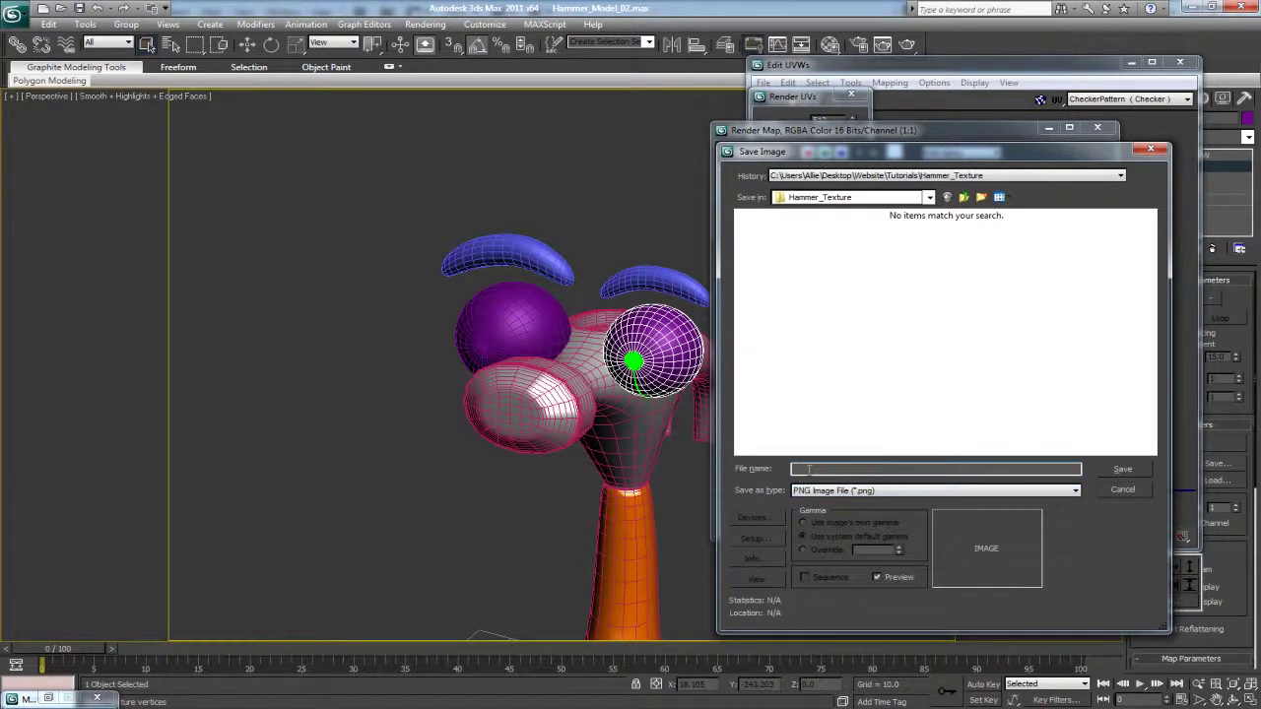
type("Ham")
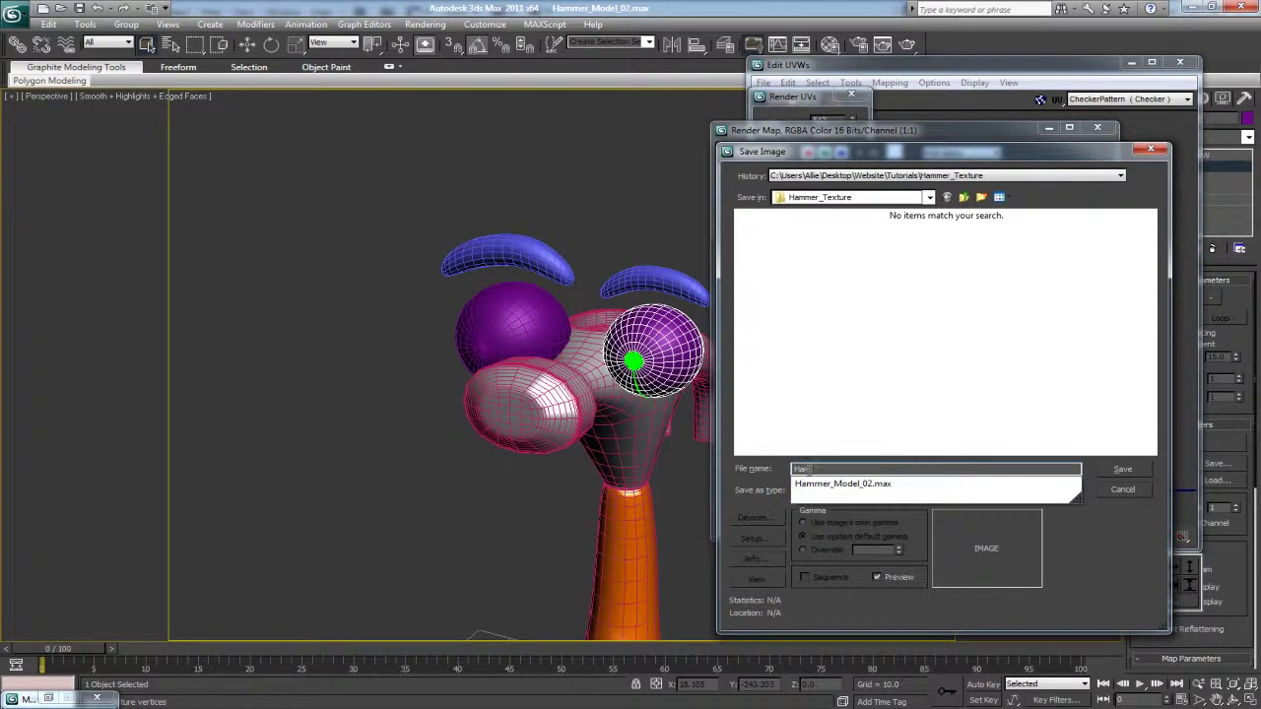
type("mer_El")
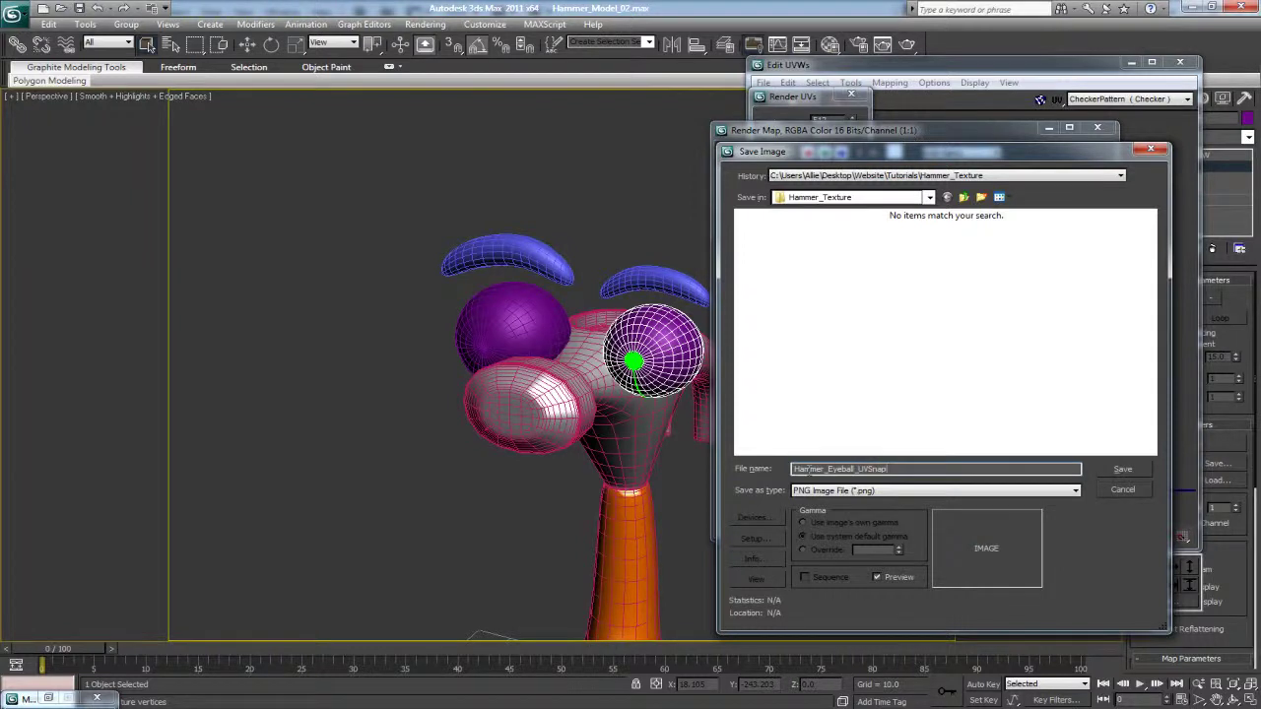
key("Return")
left_click(823, 299)
left_click(1098, 129)
left_click(1131, 63)
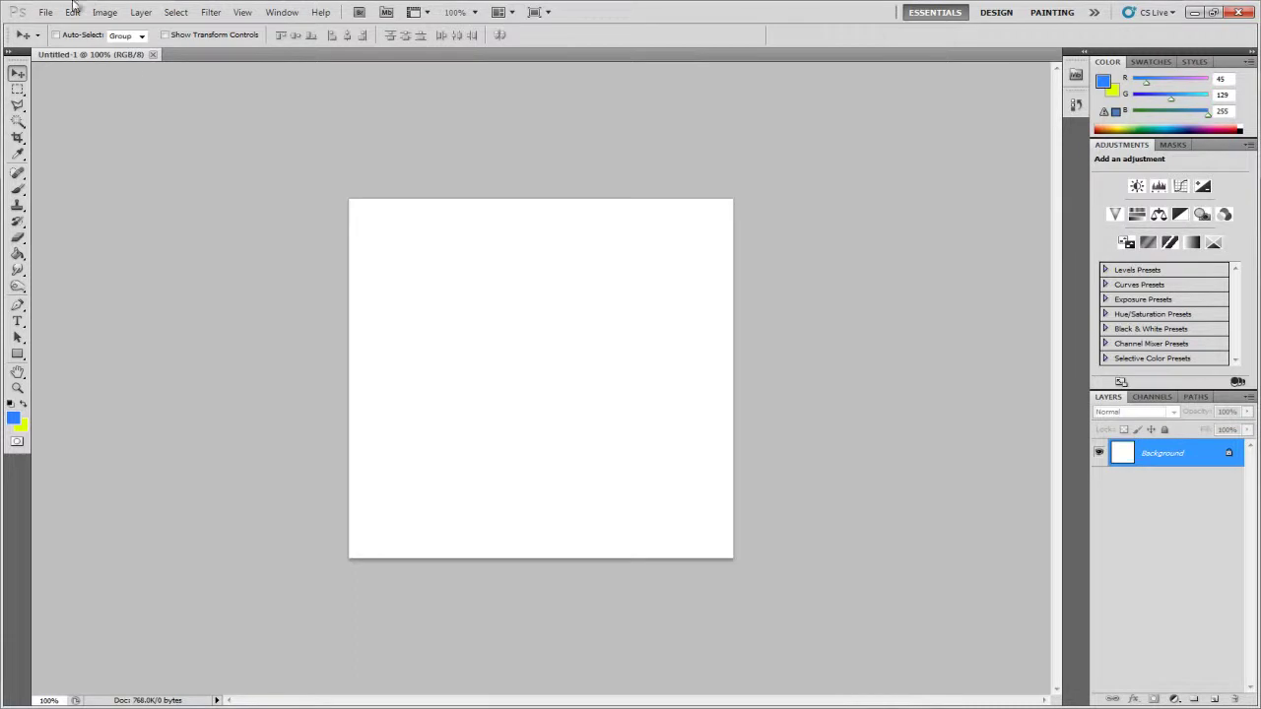
Switch to Photoshop and open Hammer_Eyeball_UVSnap.png from the Hammer_Texture folder.
left_click(45, 12)
left_click(63, 44)
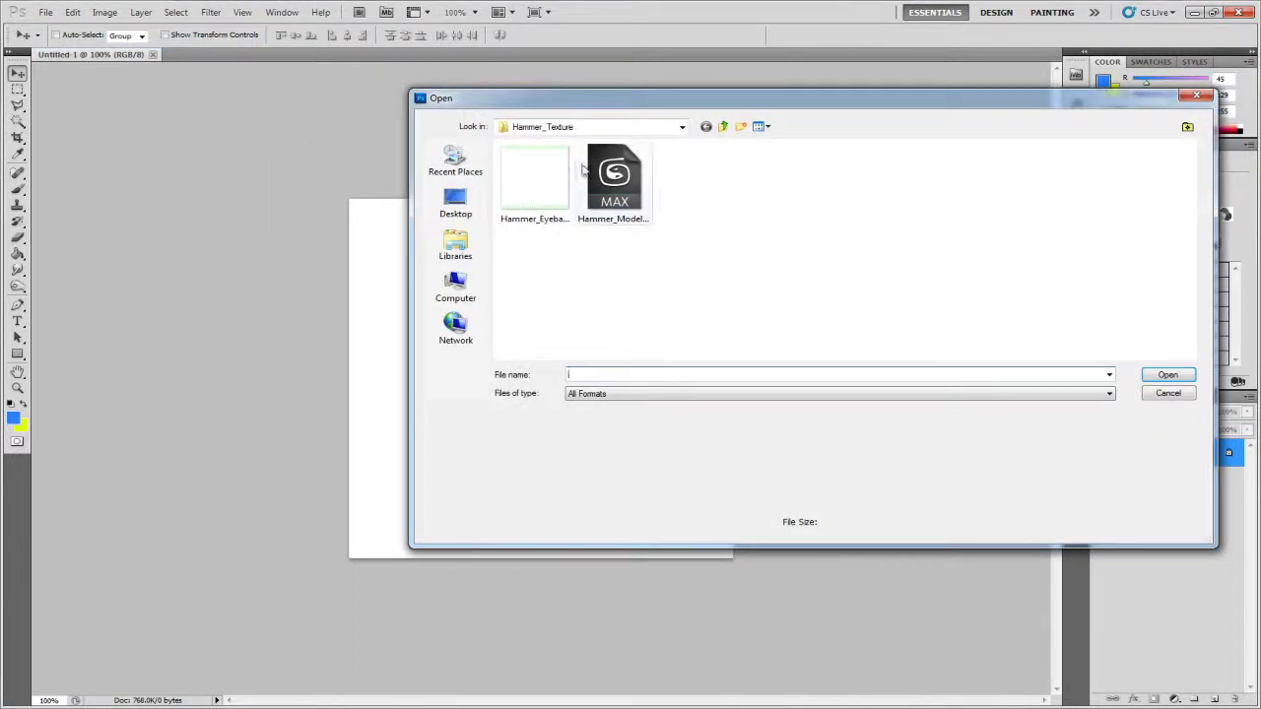
left_click(722, 127)
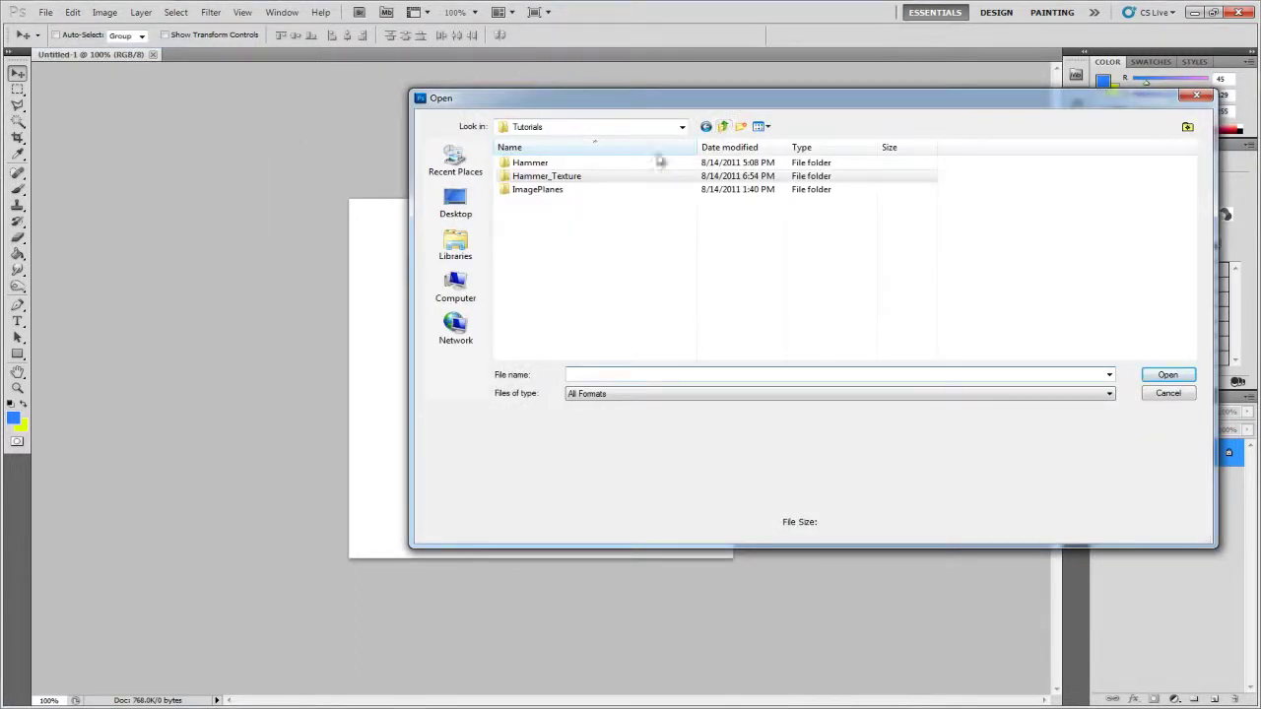
double_click(551, 175)
left_click(522, 196)
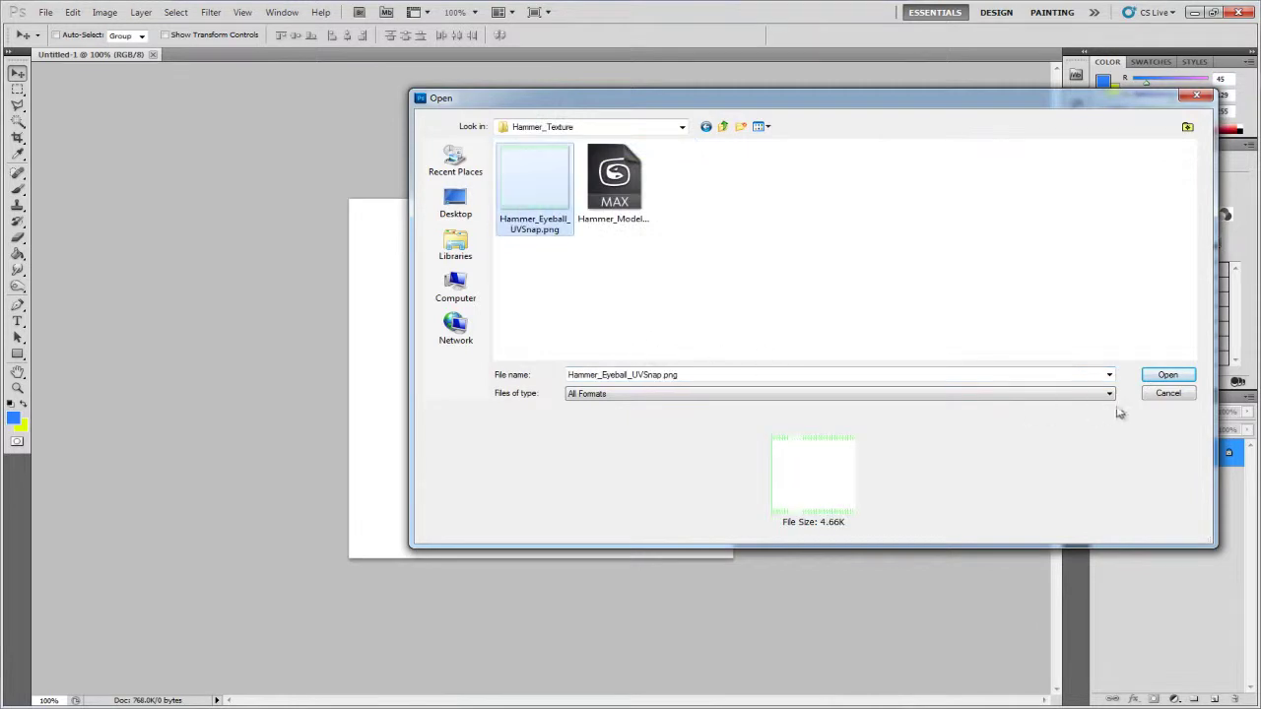
left_click(1163, 379)
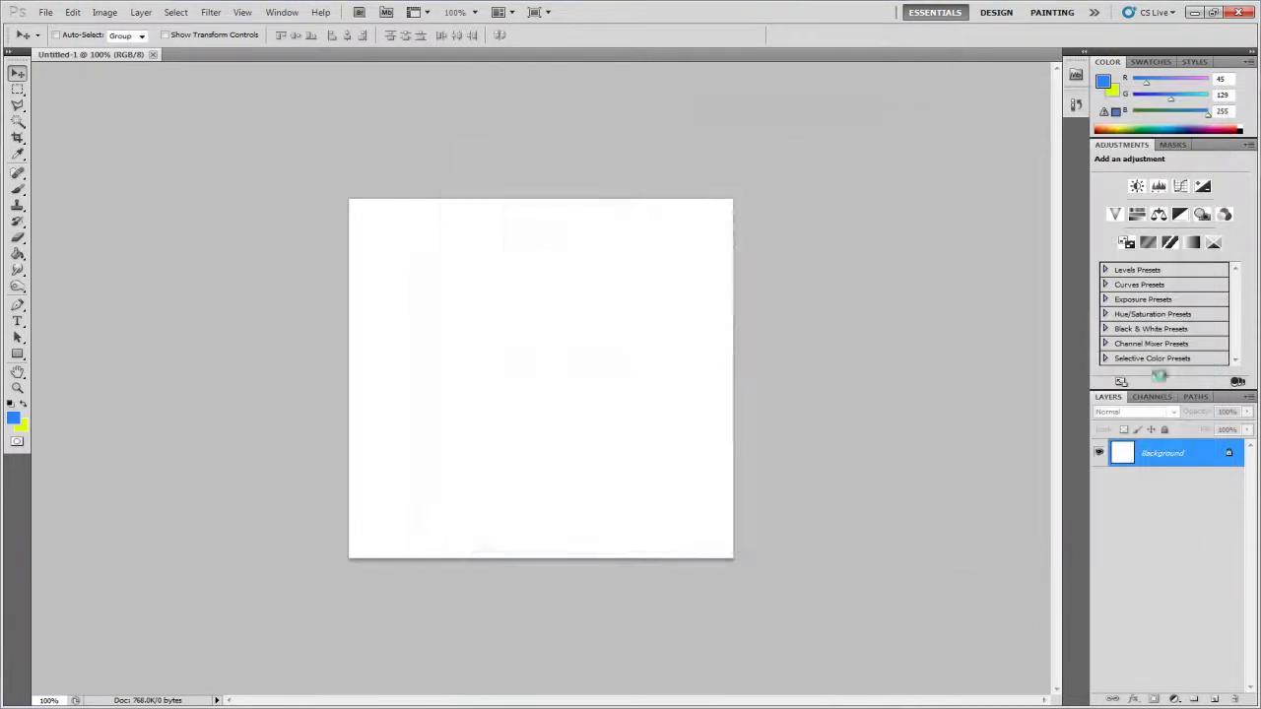
Rename the UV template's layer as UVSnap.
double_click(1161, 460)
left_click(1148, 178)
double_click(1155, 454)
type("UVSnap")
key("Return")
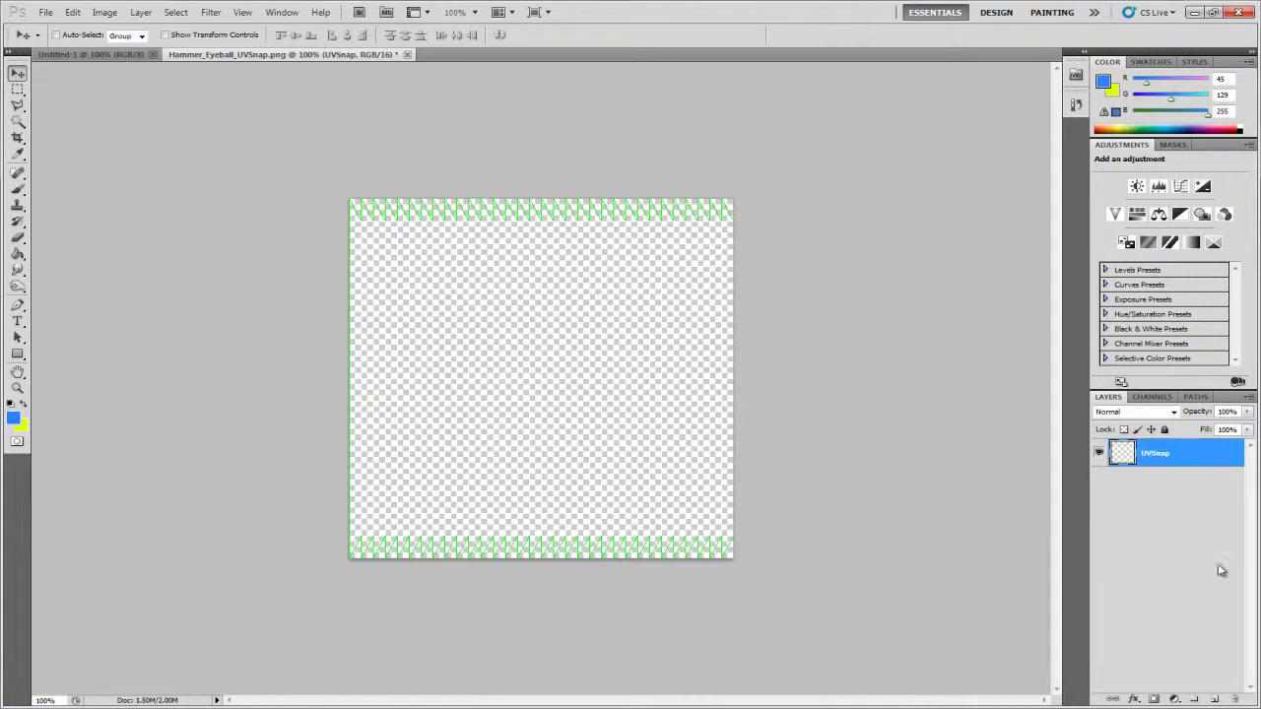
Add a new layer beneath UVSnap and name it Background.
left_click(1217, 700)
left_click_drag(1157, 454, 1159, 493)
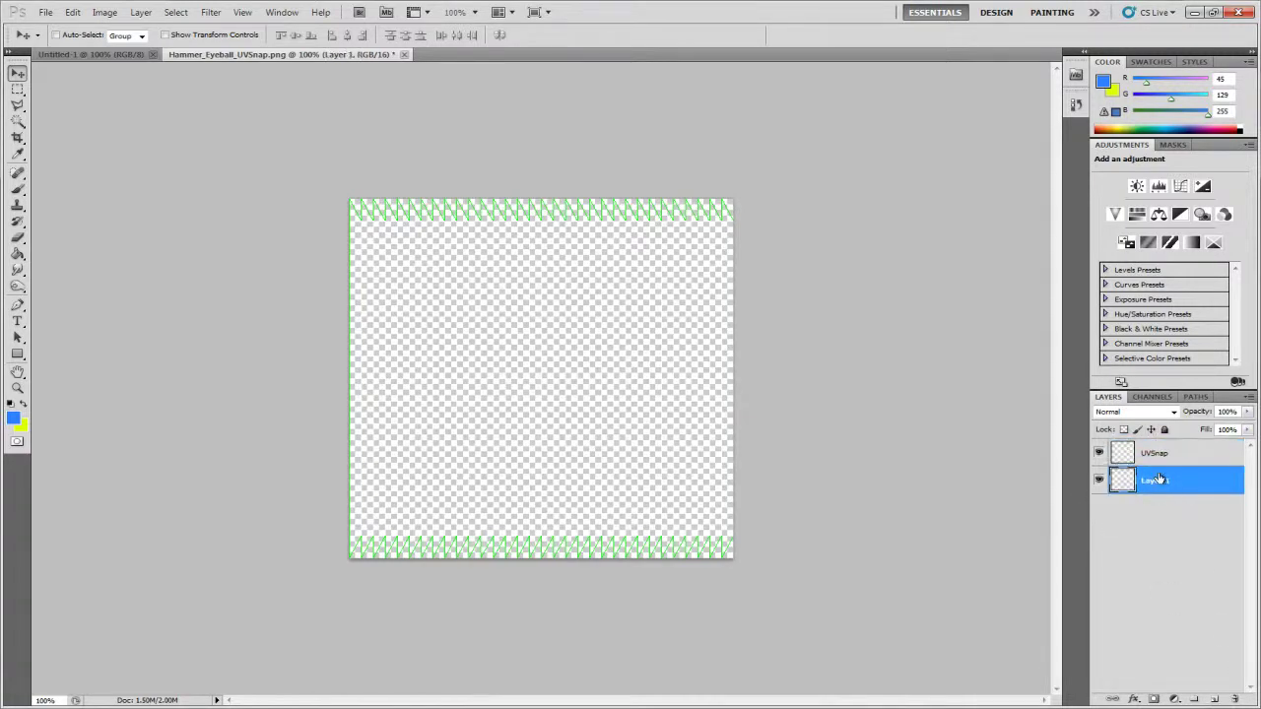
double_click(1158, 482)
type("Background")
key("Return")
Fill the Background layer with solid black using the Paint Bucket.
left_click(14, 420)
left_click_drag(898, 243, 740, 352)
left_click(1145, 161)
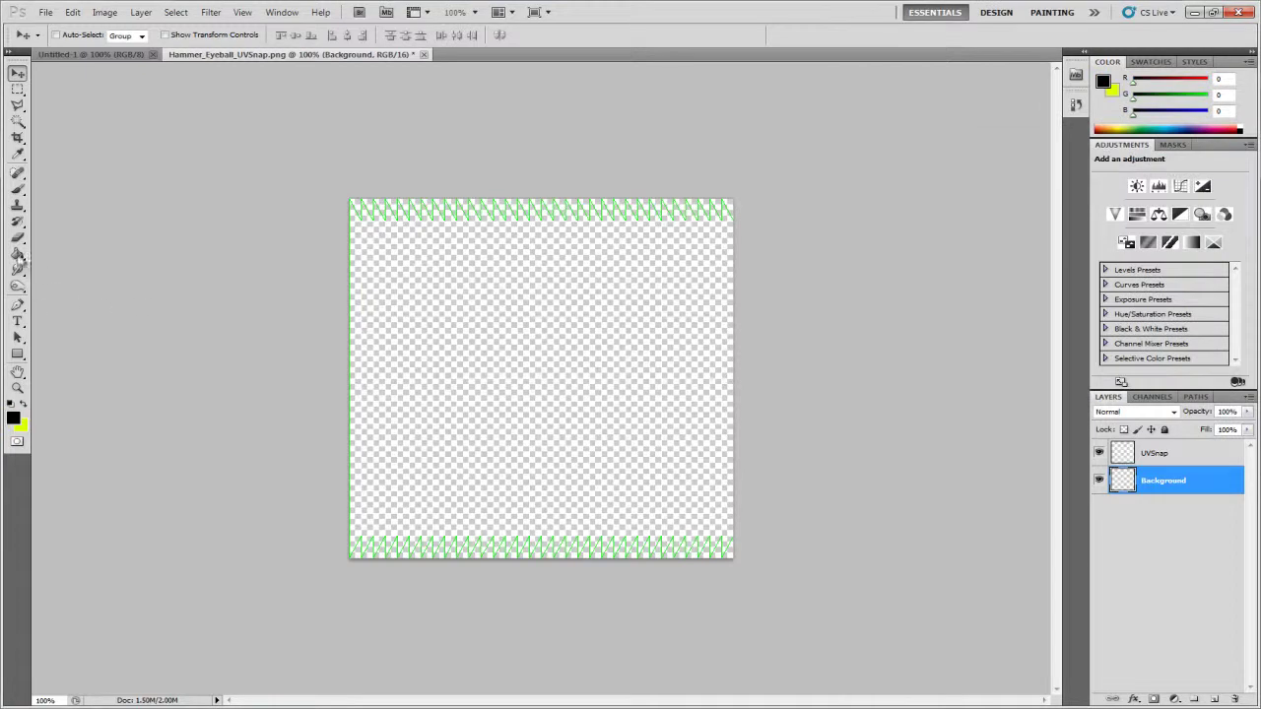
left_click(18, 254)
left_click(474, 418)
left_click(1197, 605)
Add a new layer above UVSnap and name it Eyeball.
left_click(1157, 455)
left_click(1218, 698)
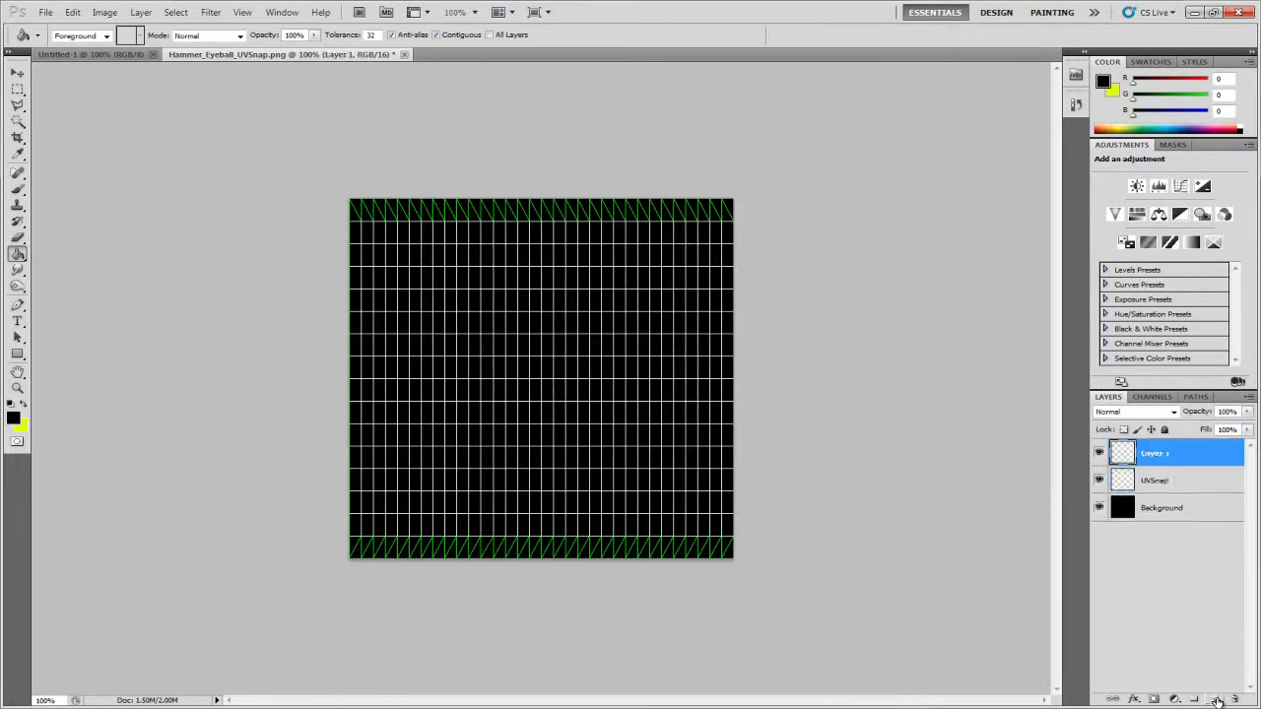
double_click(1153, 455)
key("Return")
Set the foreground colour to white (ffffff) and fill the Eyeball layer with it.
left_click(14, 419)
left_click(830, 170)
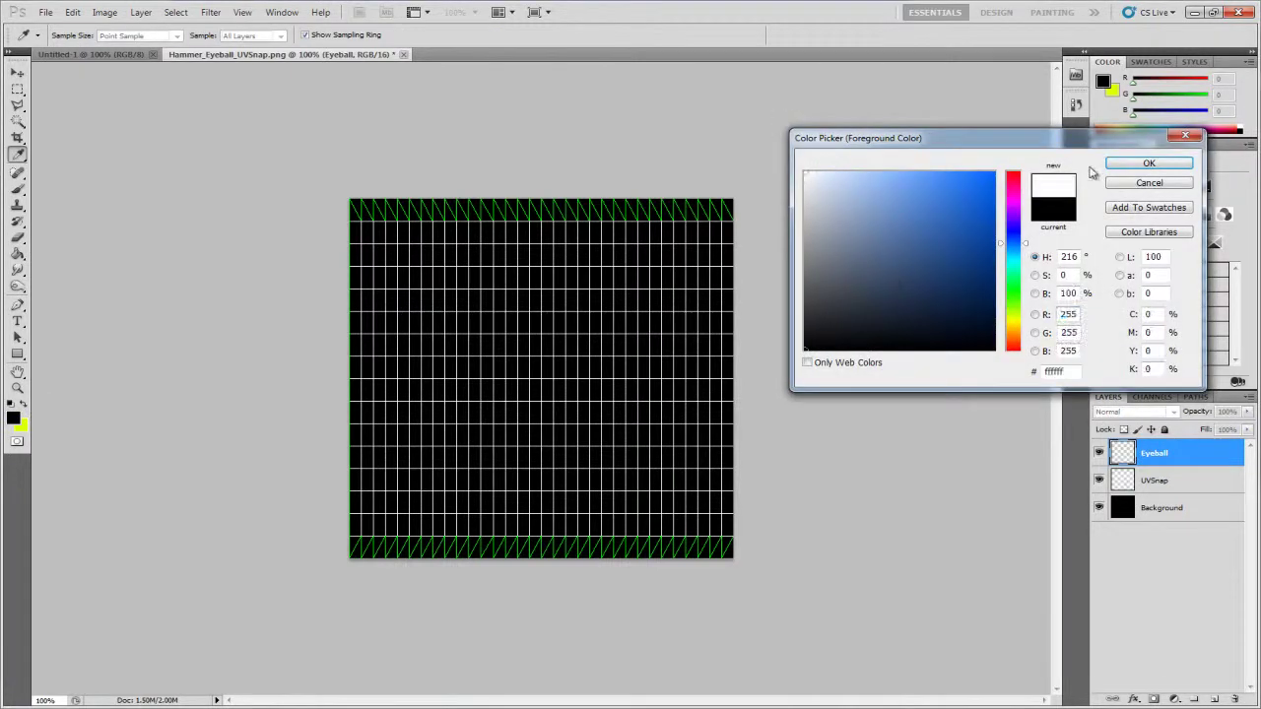
left_click(1133, 165)
key("g")
left_click(452, 407)
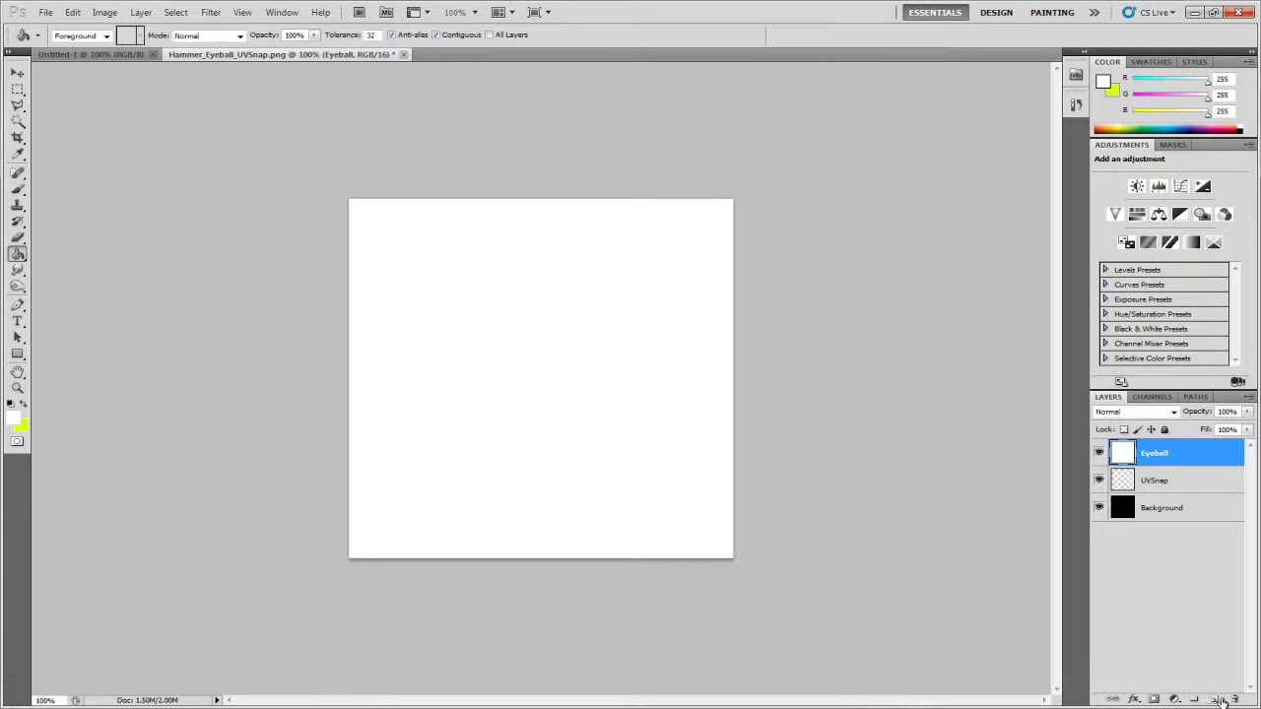
Add a layer named Iris above Eyeball and hide the Eyeball layer.
left_click(1219, 698)
double_click(1156, 453)
type("Iris")
key("Return")
left_click(1155, 479)
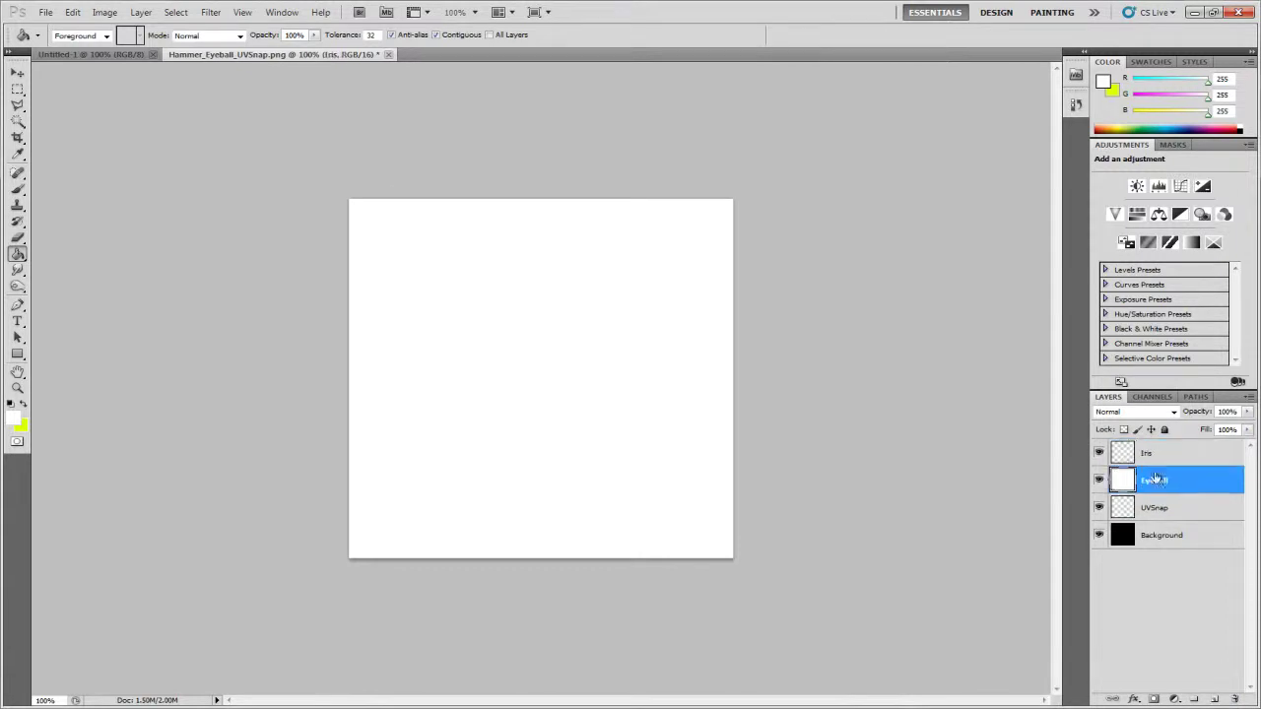
left_click(1100, 480)
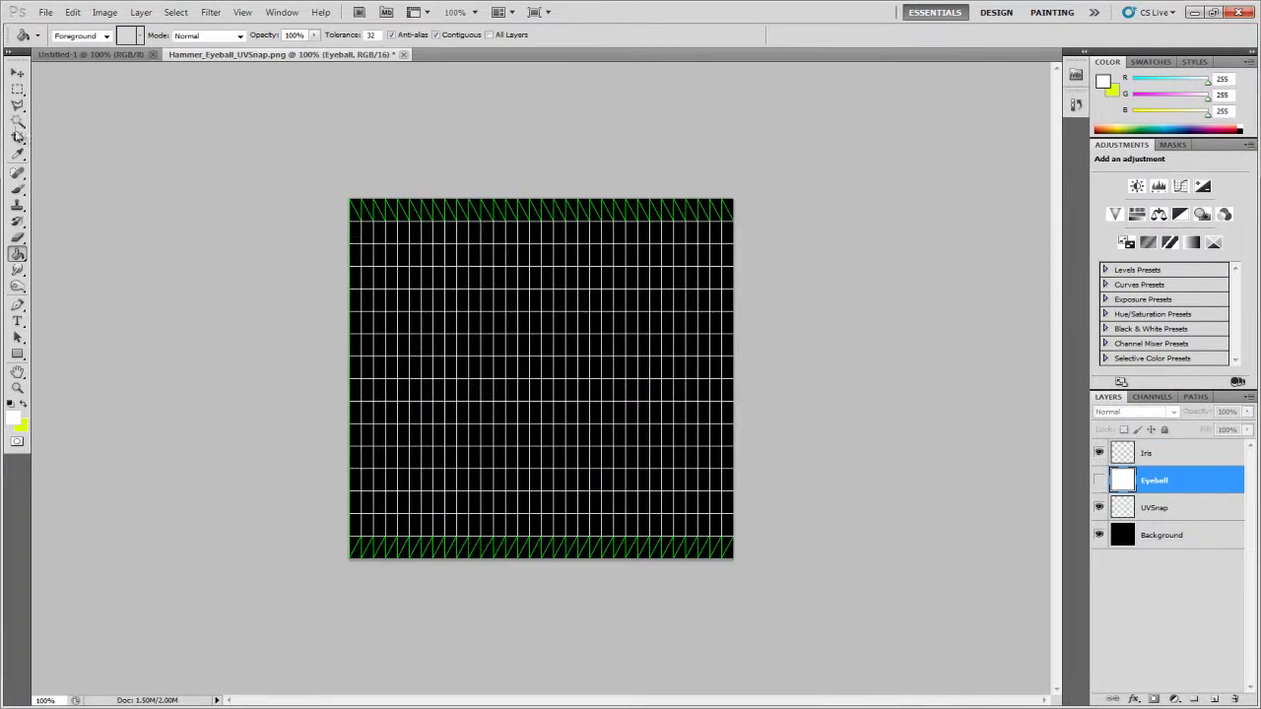
Marquee-select the top row of green triangular UV faces across the full width and set the foreground colour to black (000000).
left_click(19, 89)
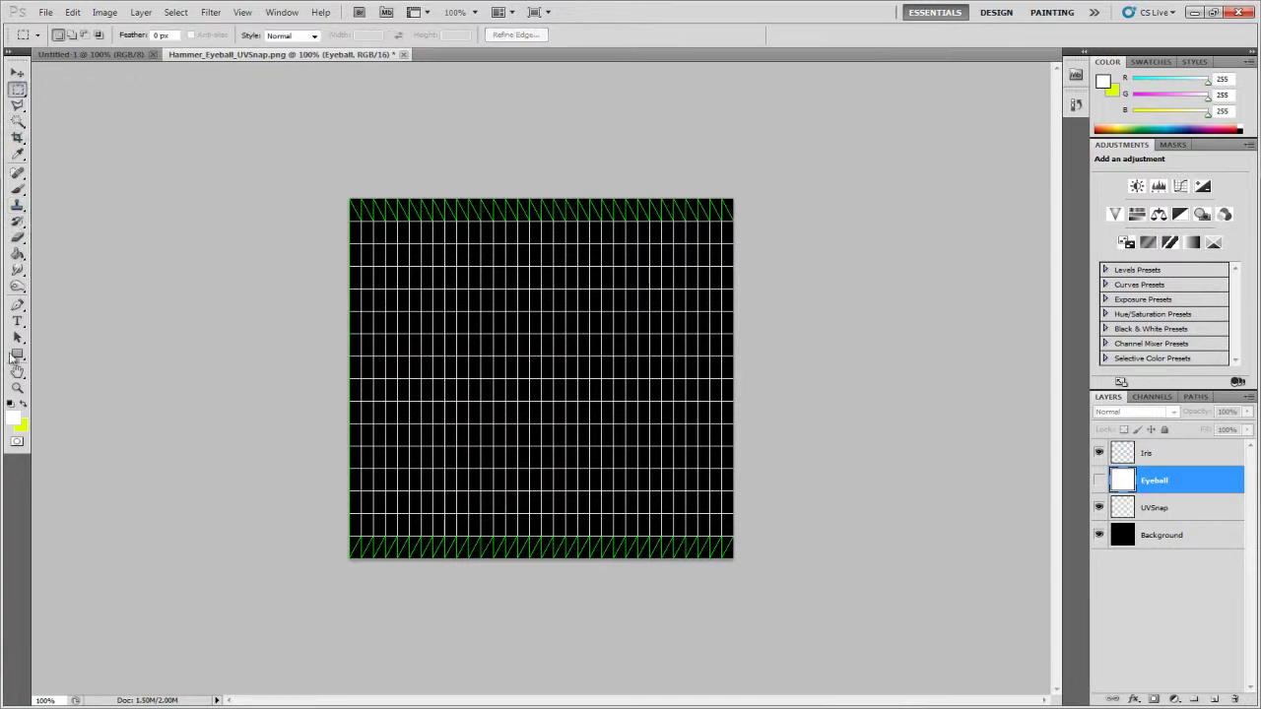
left_click_drag(638, 224, 785, 218)
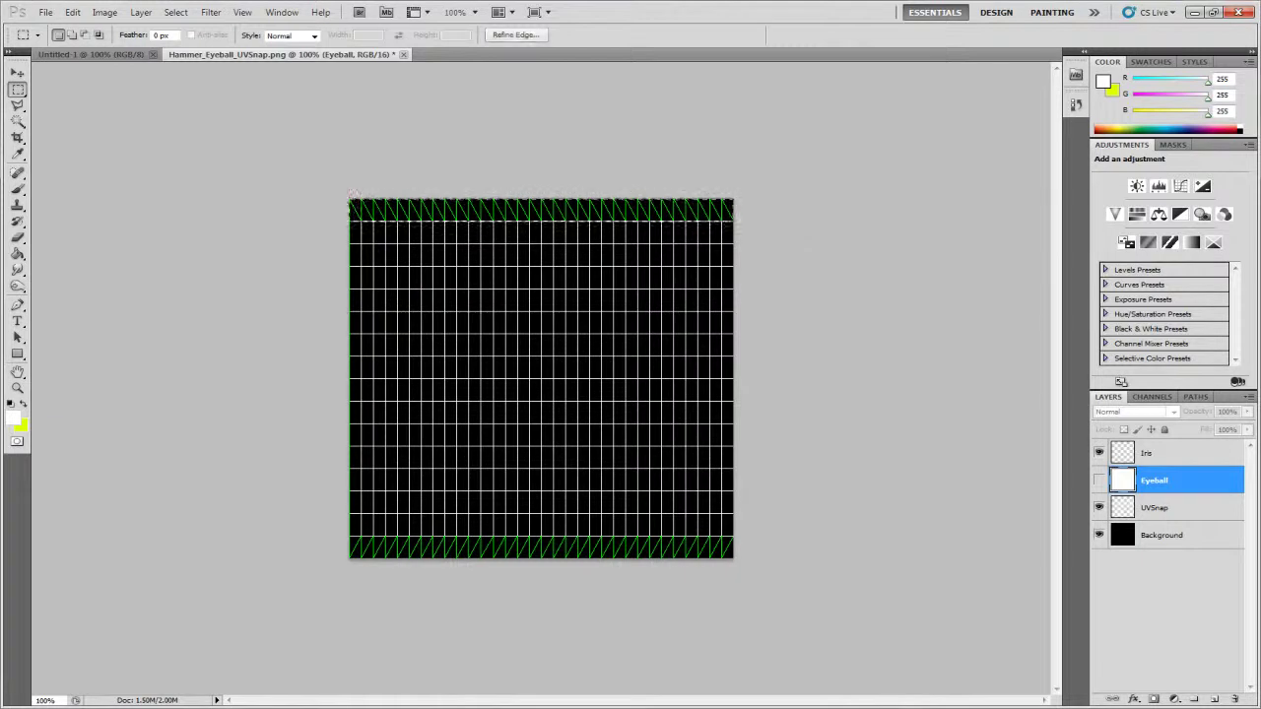
left_click(15, 421)
left_click_drag(825, 273, 738, 434)
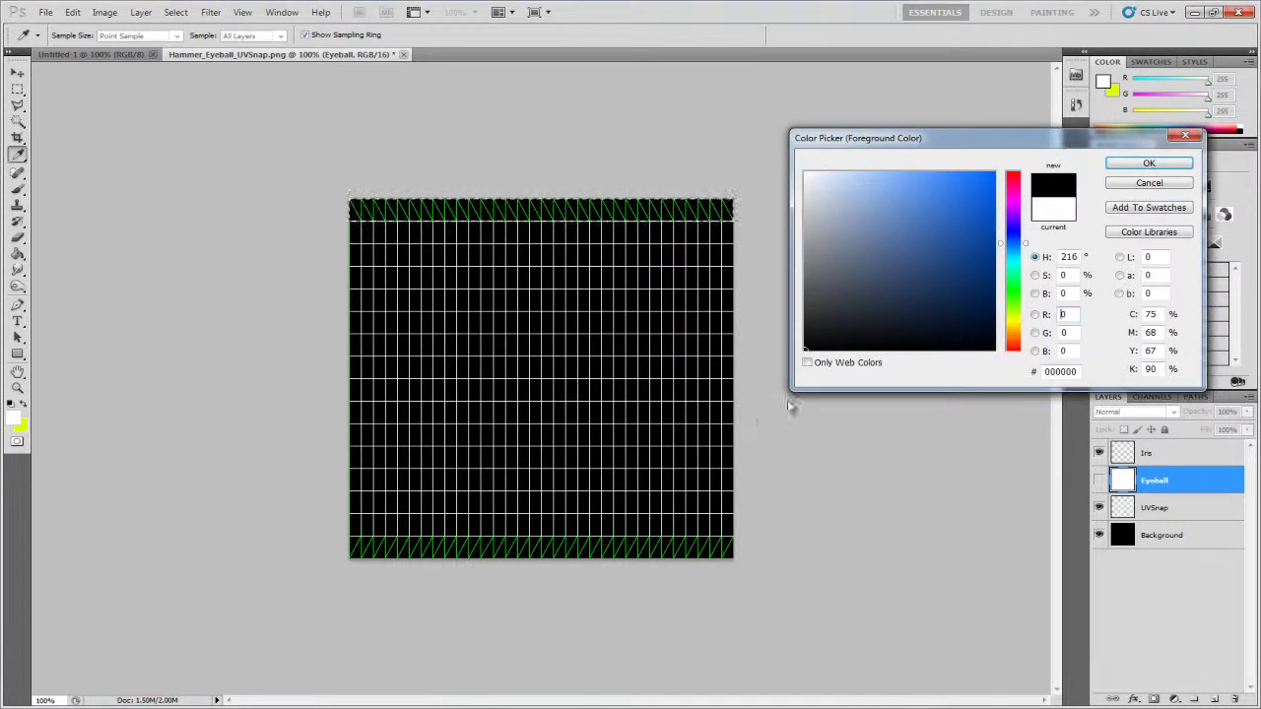
left_click(1142, 167)
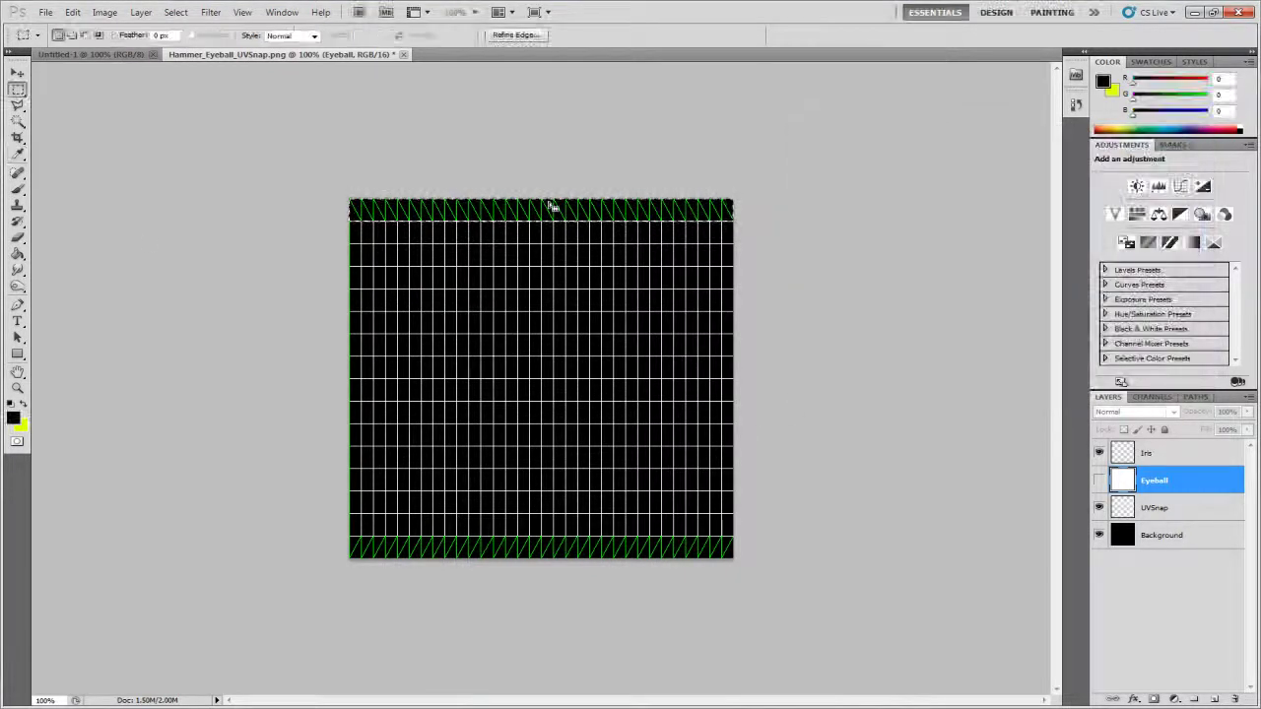
Fill the selected top strip with black on the Iris layer and clear the selection.
left_click(17, 253)
left_click(365, 206)
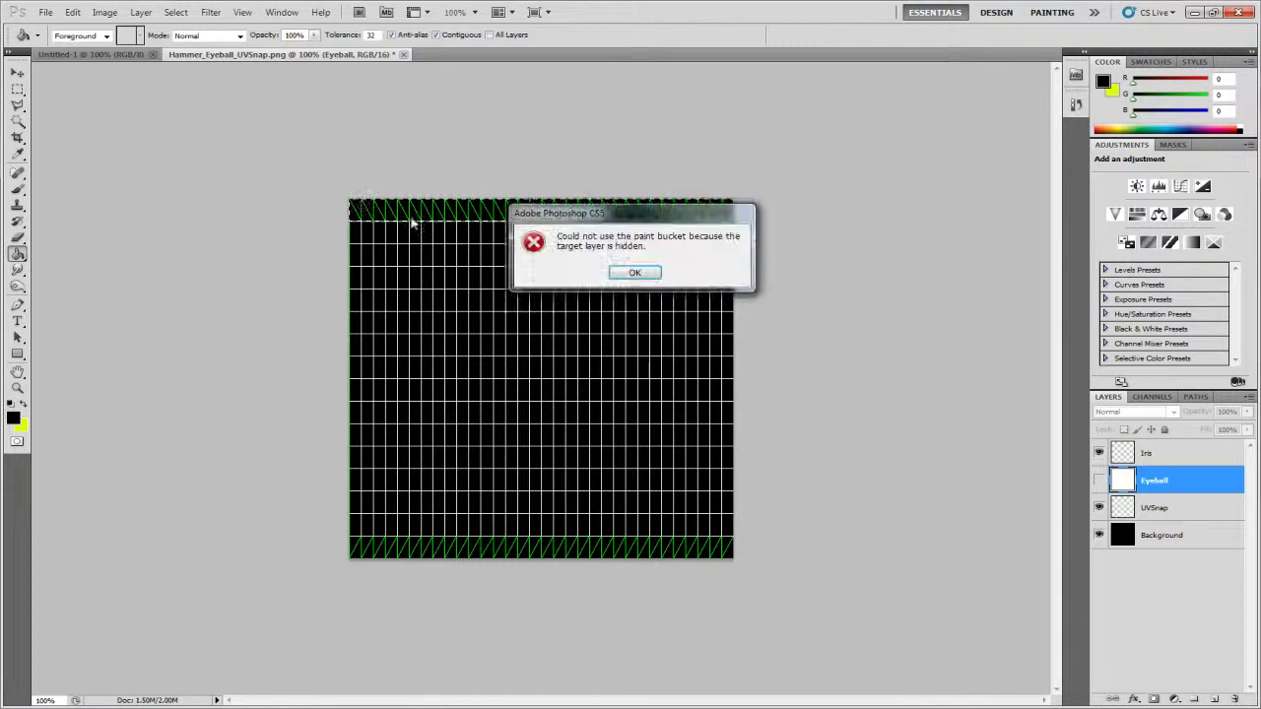
left_click(635, 272)
left_click(1170, 455)
left_click(521, 210)
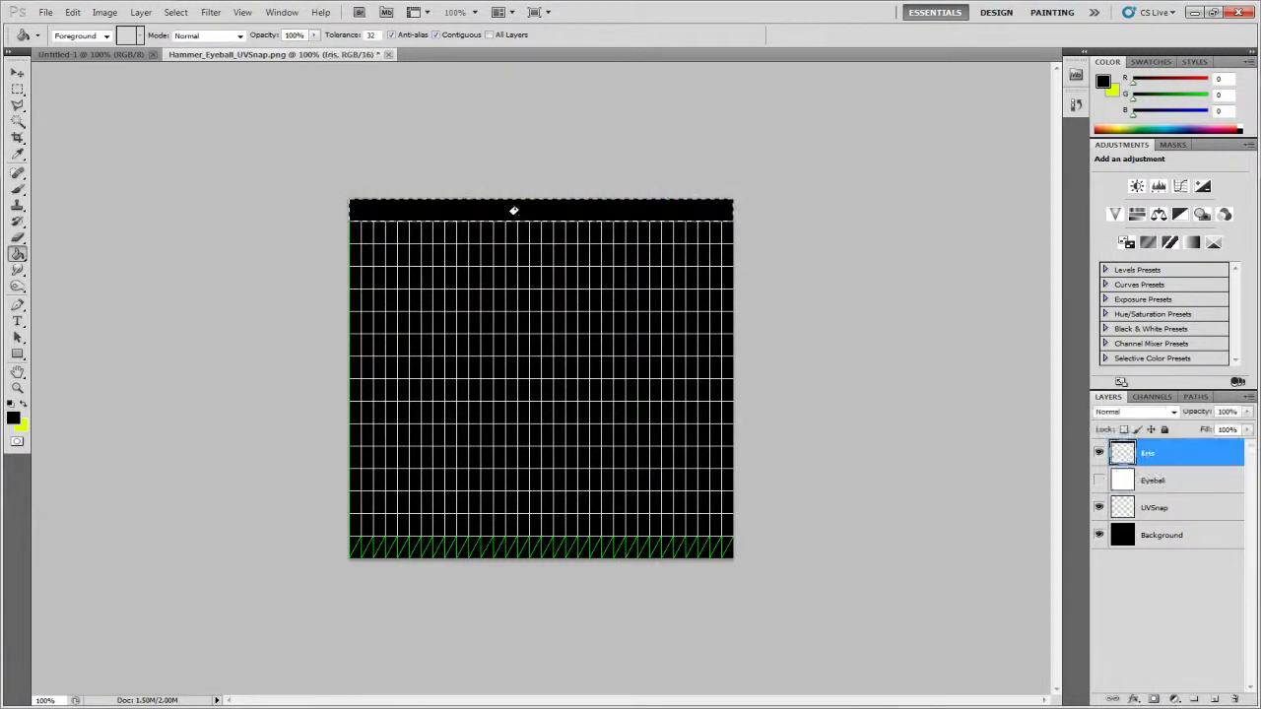
left_click(17, 72)
key("ctrl+d")
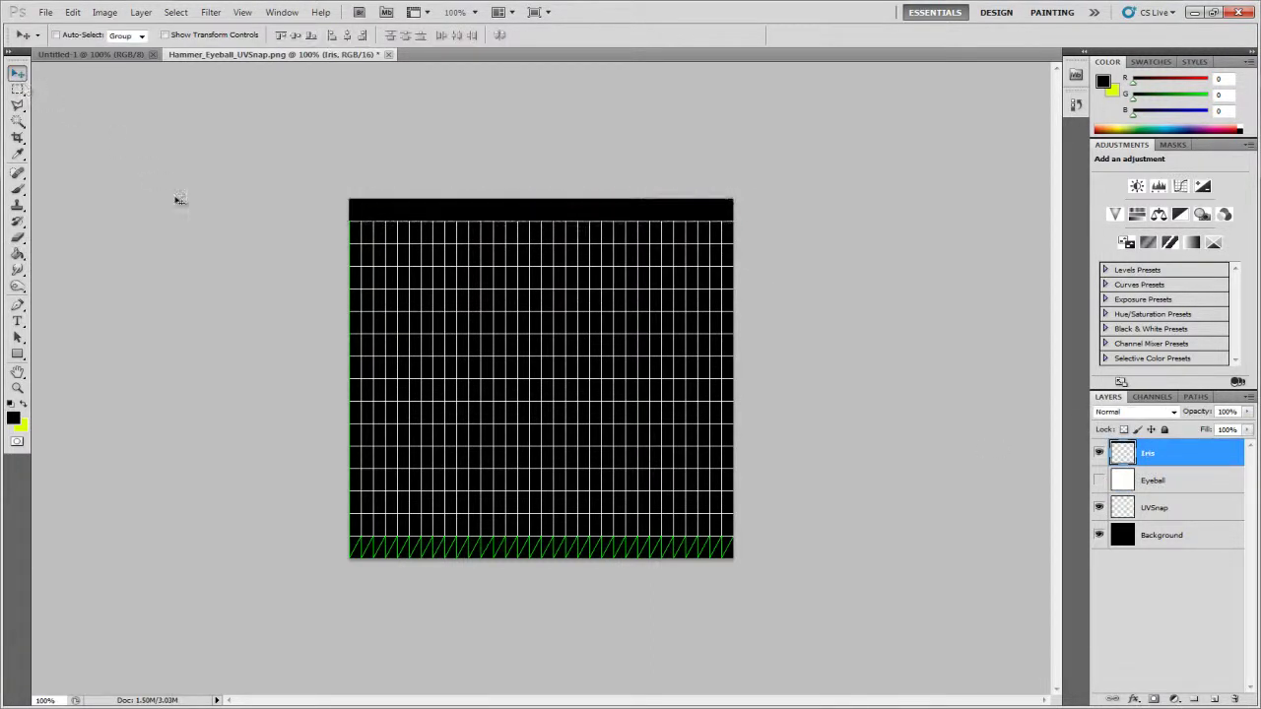
Add a new layer above Iris and name it Color.
left_click(1210, 699)
double_click(1159, 452)
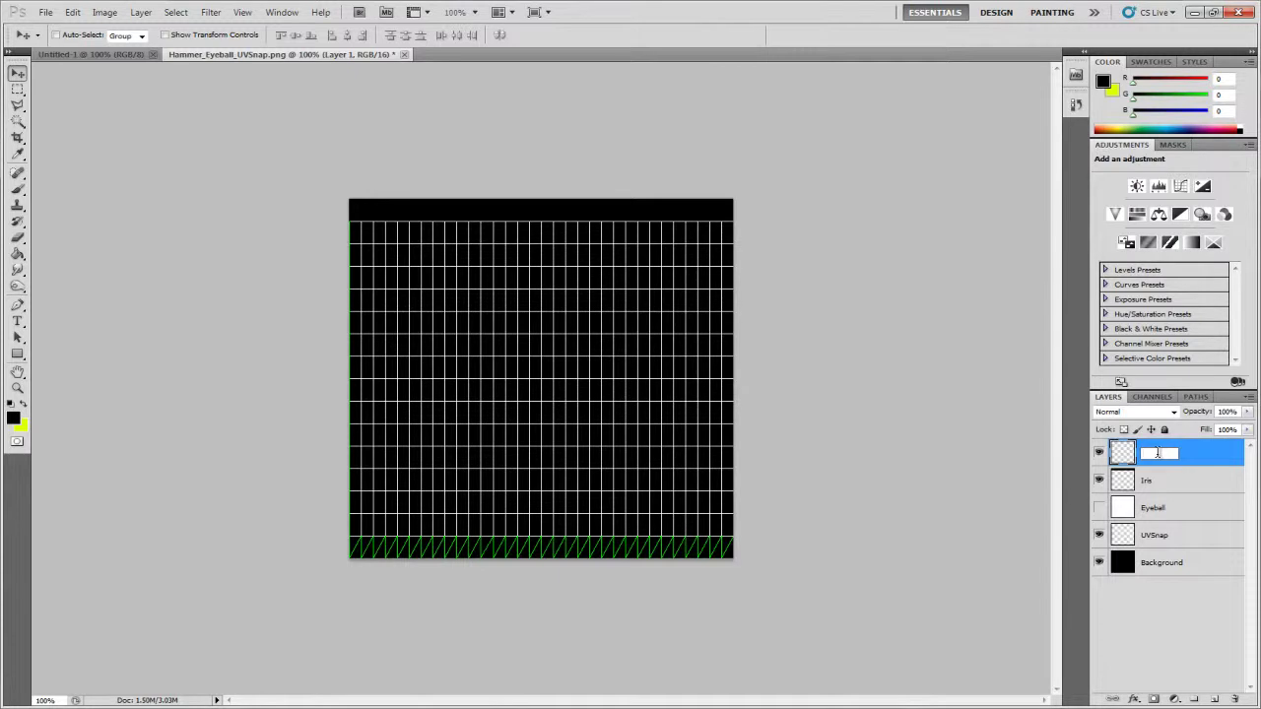
type("Color")
key("Return")
Select a thin full-width strip along the black band's lower edge and fill it with light blue (RGB 99, 160, 251) on the Color layer.
left_click(18, 89)
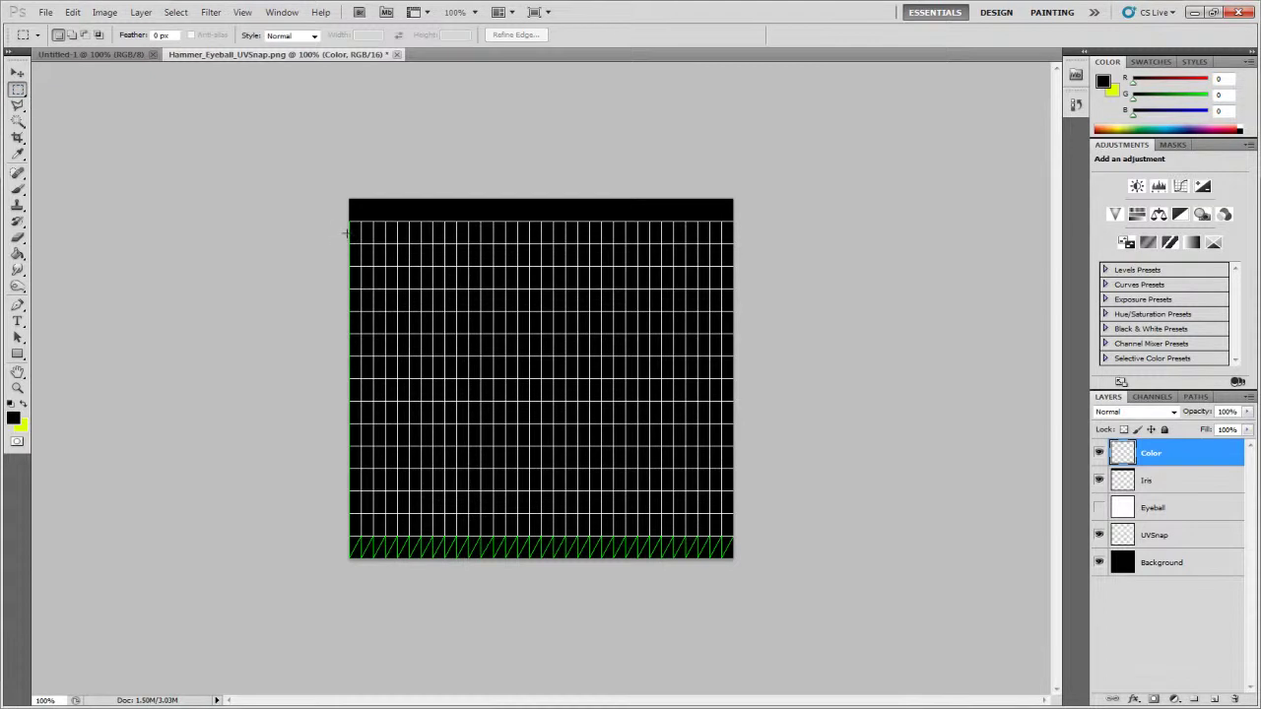
left_click_drag(632, 216, 752, 220)
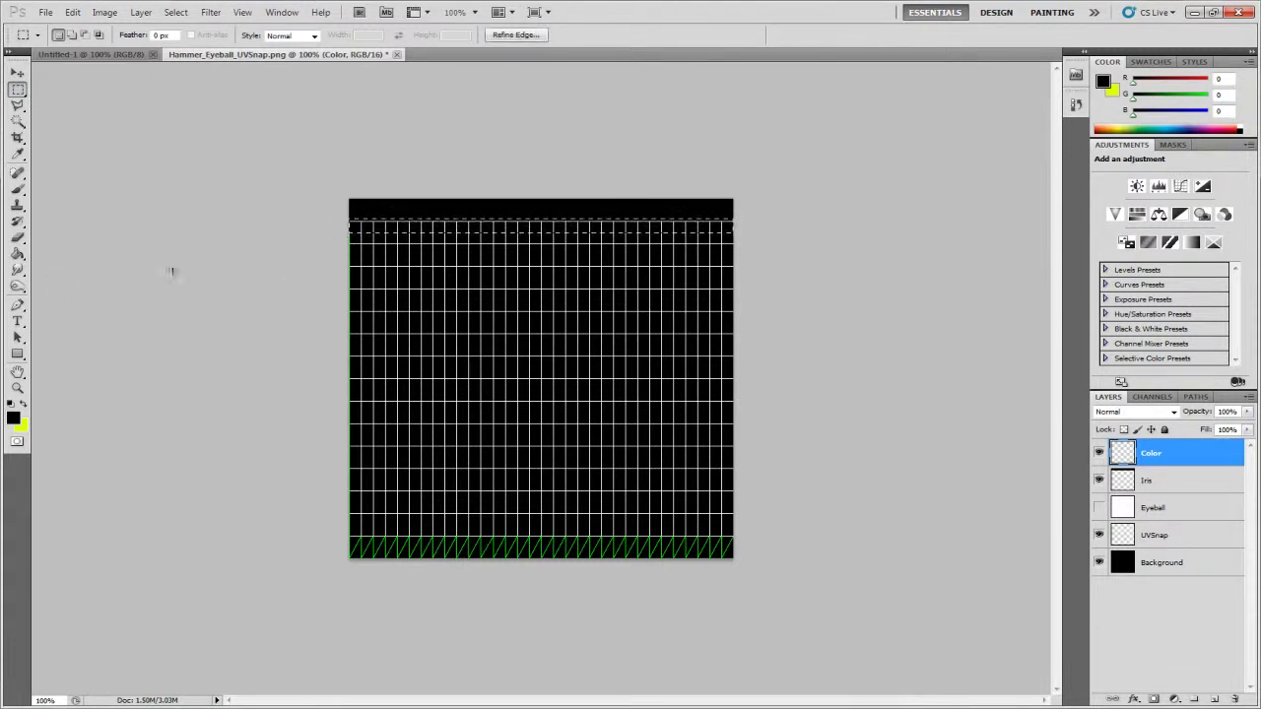
left_click(17, 253)
left_click(13, 418)
left_click_drag(912, 212, 919, 178)
left_click(1148, 164)
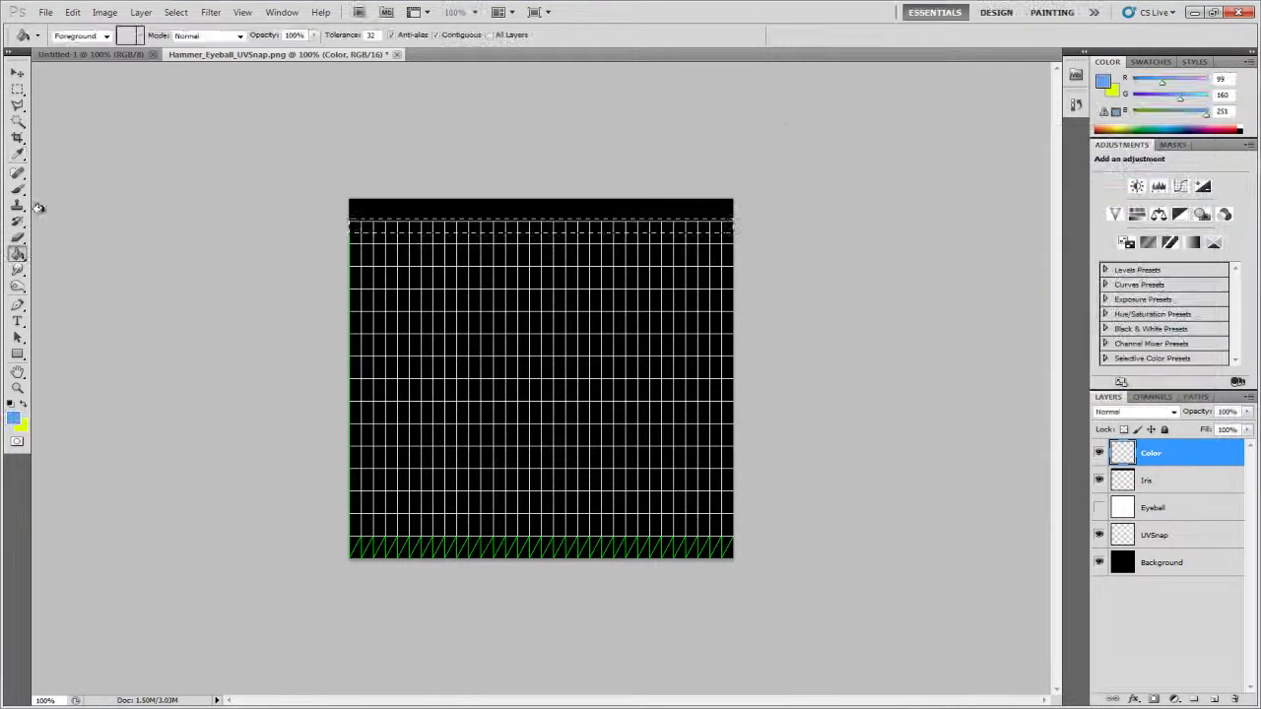
left_click(394, 234)
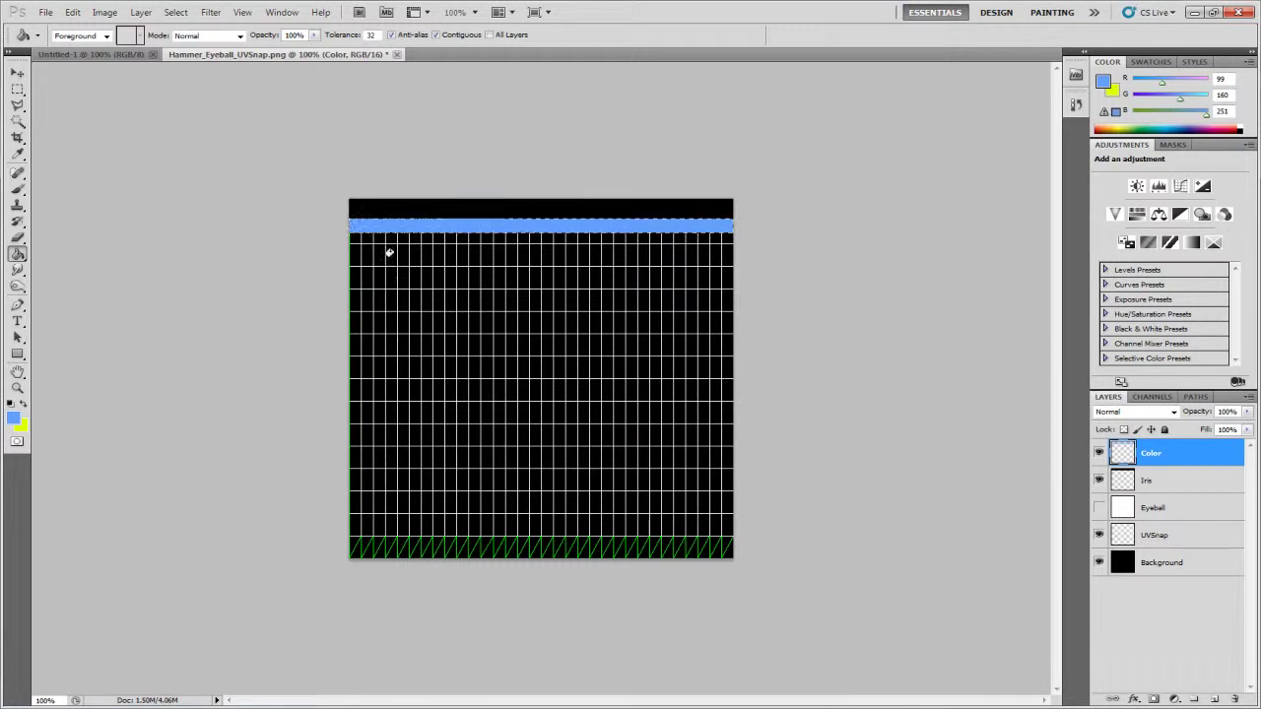
Smudge the blue strip's upper edge into the black band with short upward strokes at 50% strength across the full width.
key("ctrl+plus")
key("ctrl+plus")
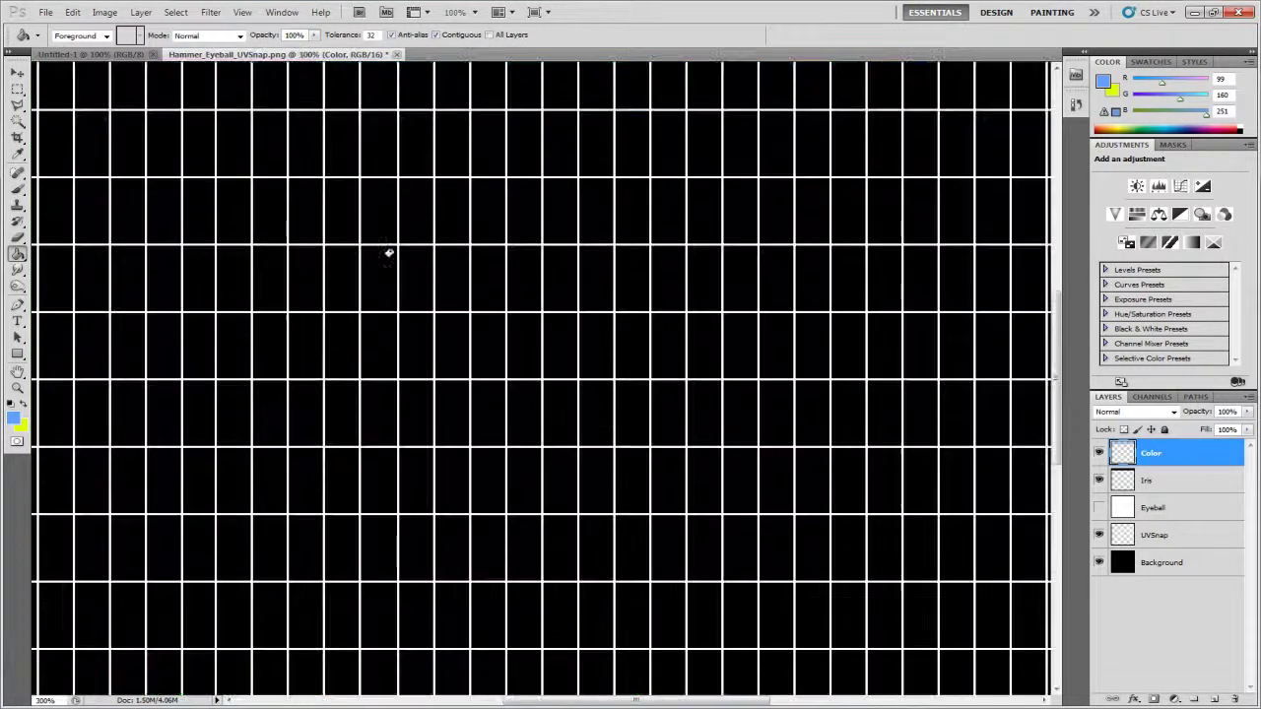
left_click_drag(432, 264, 506, 373)
left_click_drag(351, 259, 312, 216)
mouse_move(17, 270)
left_mouse_down()
mouse_move(59, 316)
mouse_move(44, 286)
mouse_move(62, 295)
left_mouse_up()
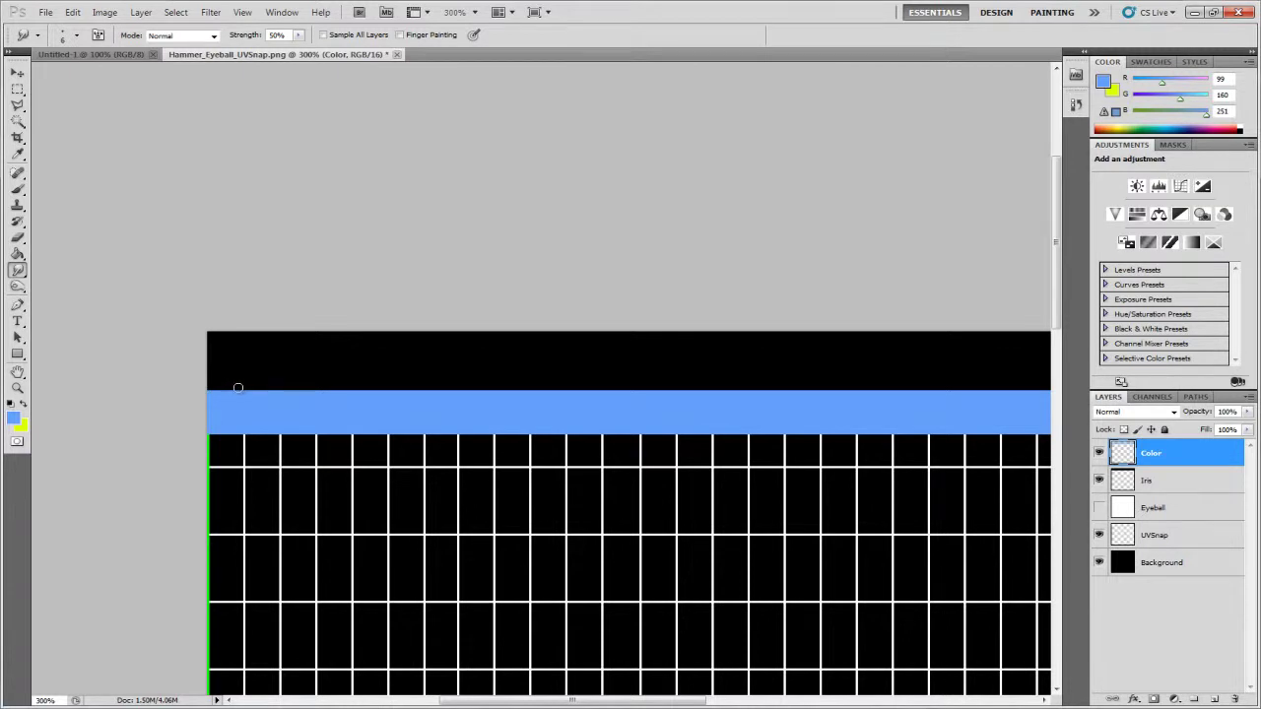
mouse_move(211, 395)
left_mouse_down()
mouse_move(212, 374)
mouse_move(225, 385)
mouse_move(222, 339)
mouse_move(224, 363)
left_mouse_up()
left_click_drag(259, 398, 251, 378)
mouse_move(240, 396)
left_mouse_down()
mouse_move(236, 342)
mouse_move(279, 374)
left_mouse_up()
mouse_move(289, 403)
left_mouse_down()
mouse_move(276, 363)
mouse_move(389, 377)
mouse_move(360, 370)
mouse_move(382, 372)
mouse_move(370, 377)
left_mouse_up()
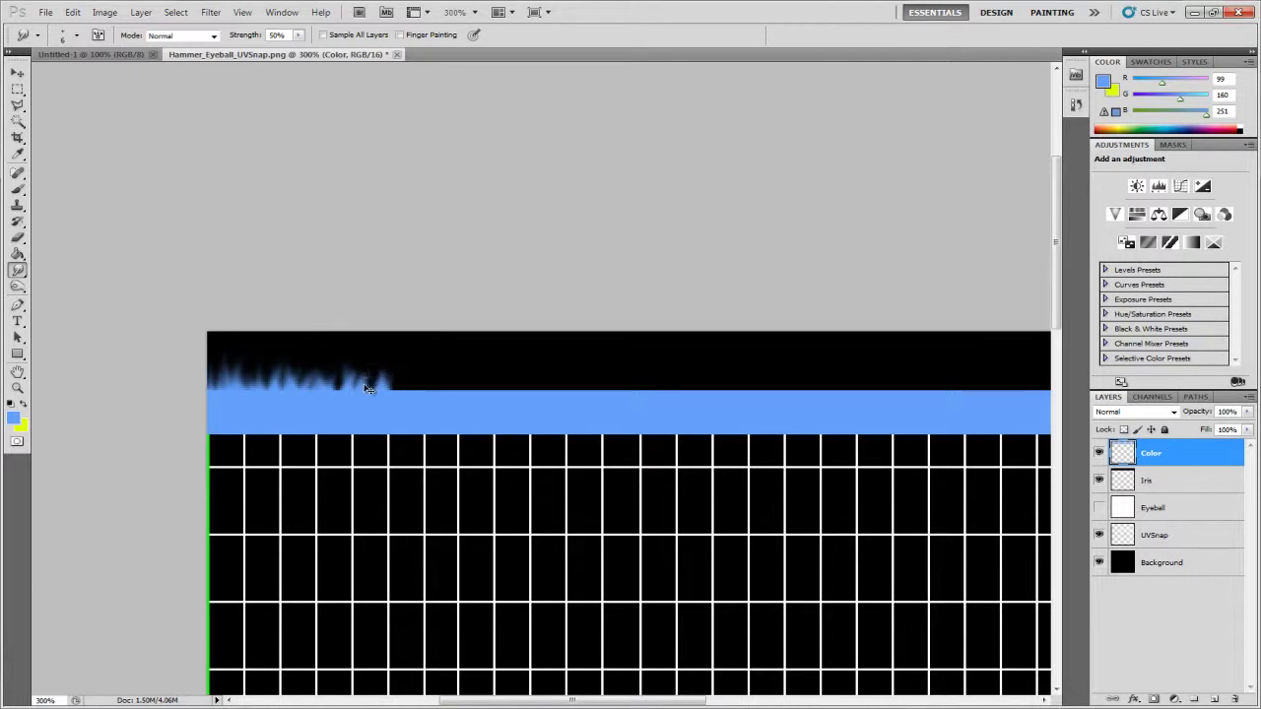
key("ctrl+plus")
key("ctrl+minus")
key("ctrl+minus")
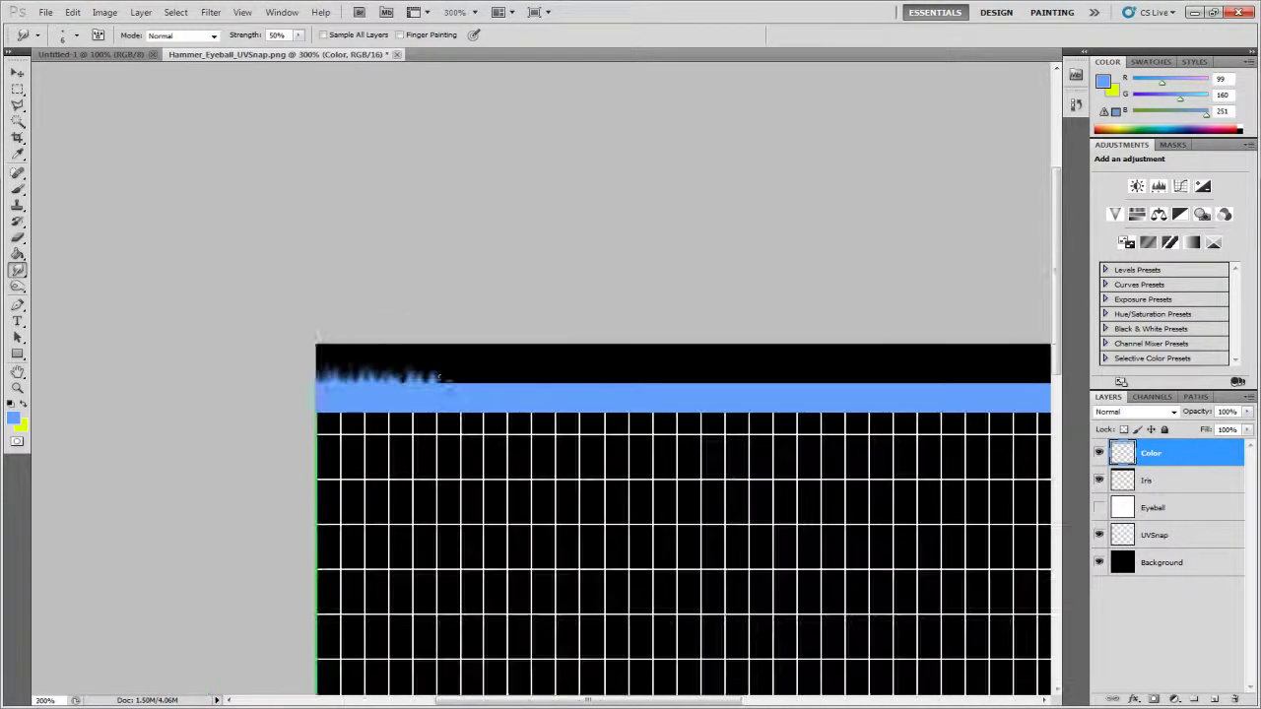
left_click_drag(451, 386, 449, 364)
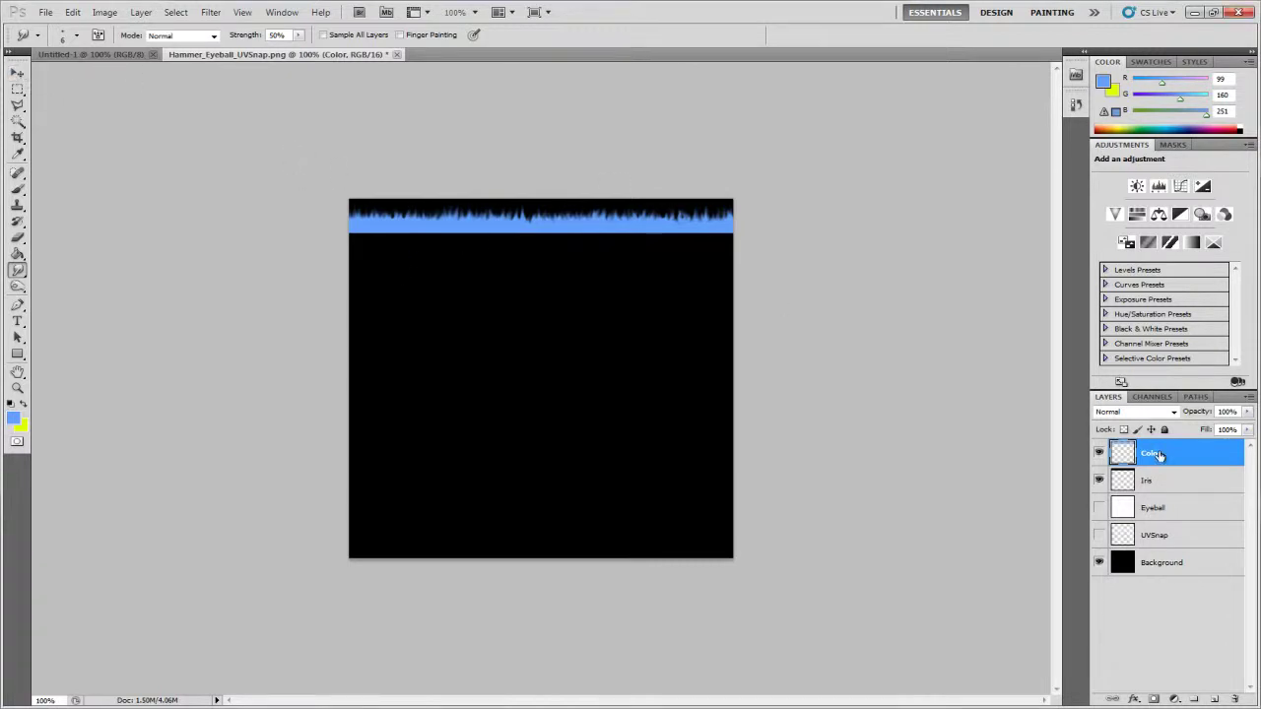
Make the Eyeball layer visible beneath the Iris and Color layers.
left_click(1100, 507)
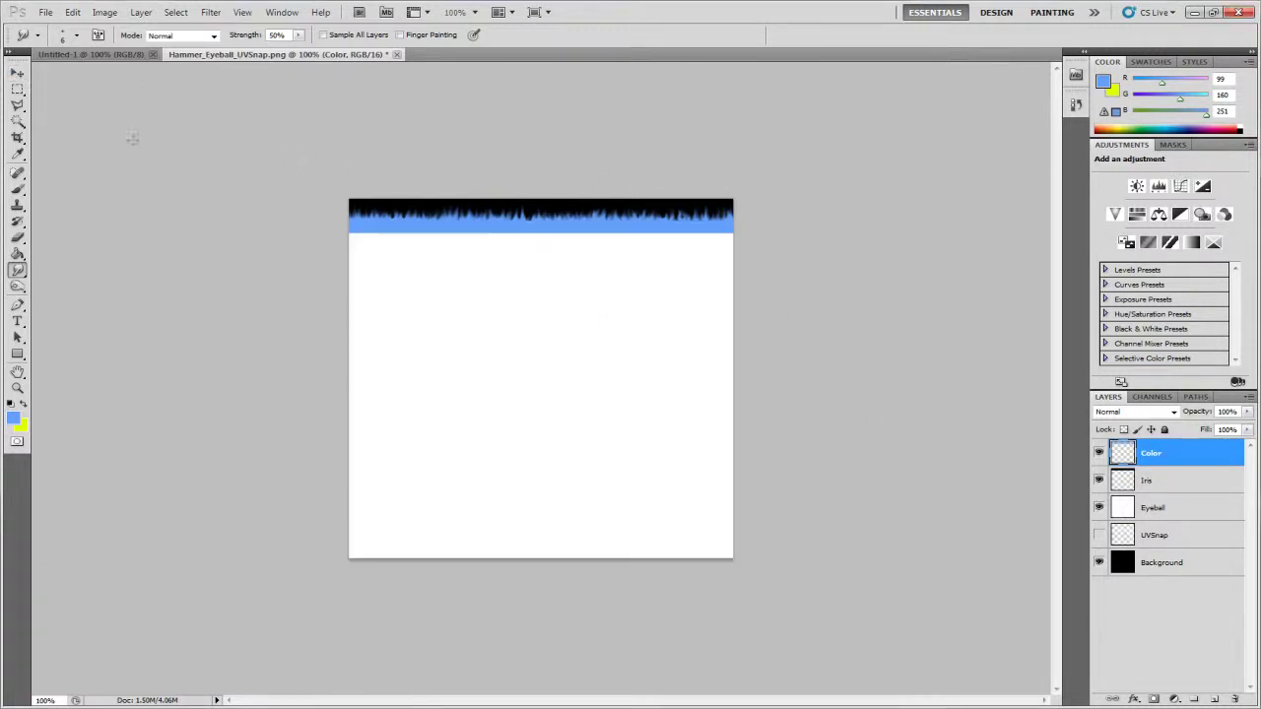
left_click(46, 12)
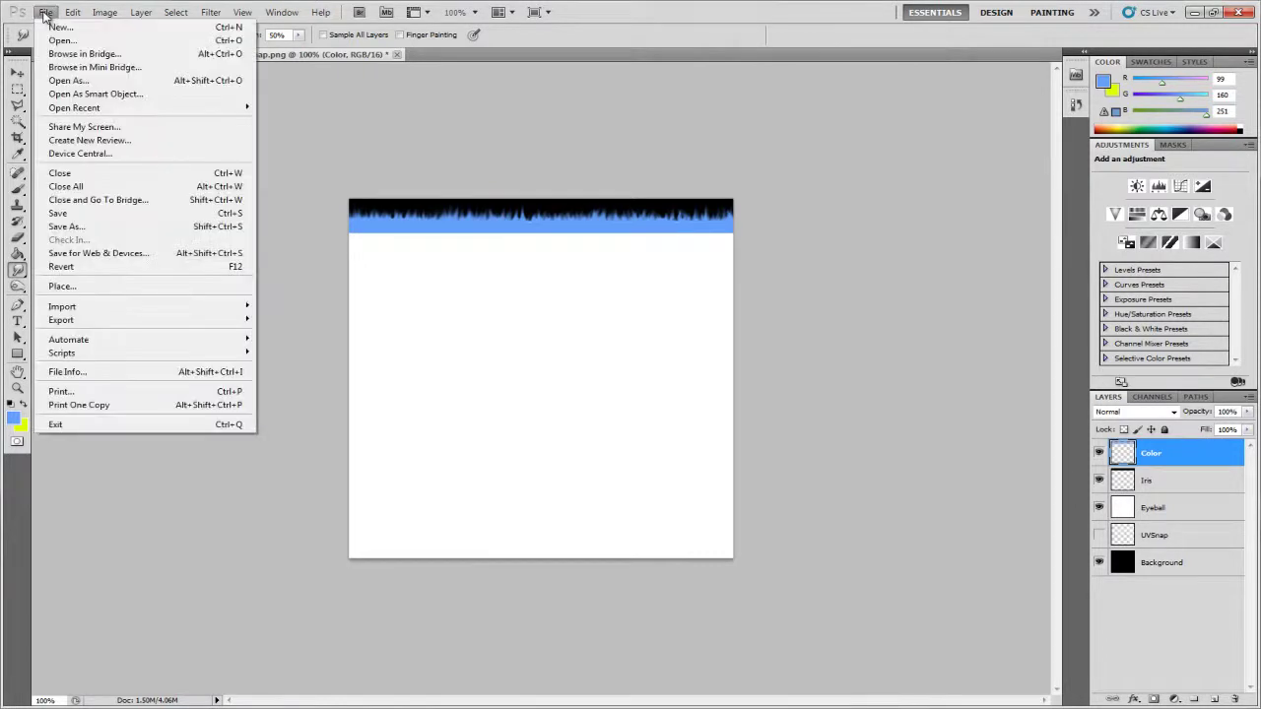
left_click(463, 161)
Transform the Iris layer, stretching the lower edge of the black band slightly down behind the blue strip.
key("ctrl+plus")
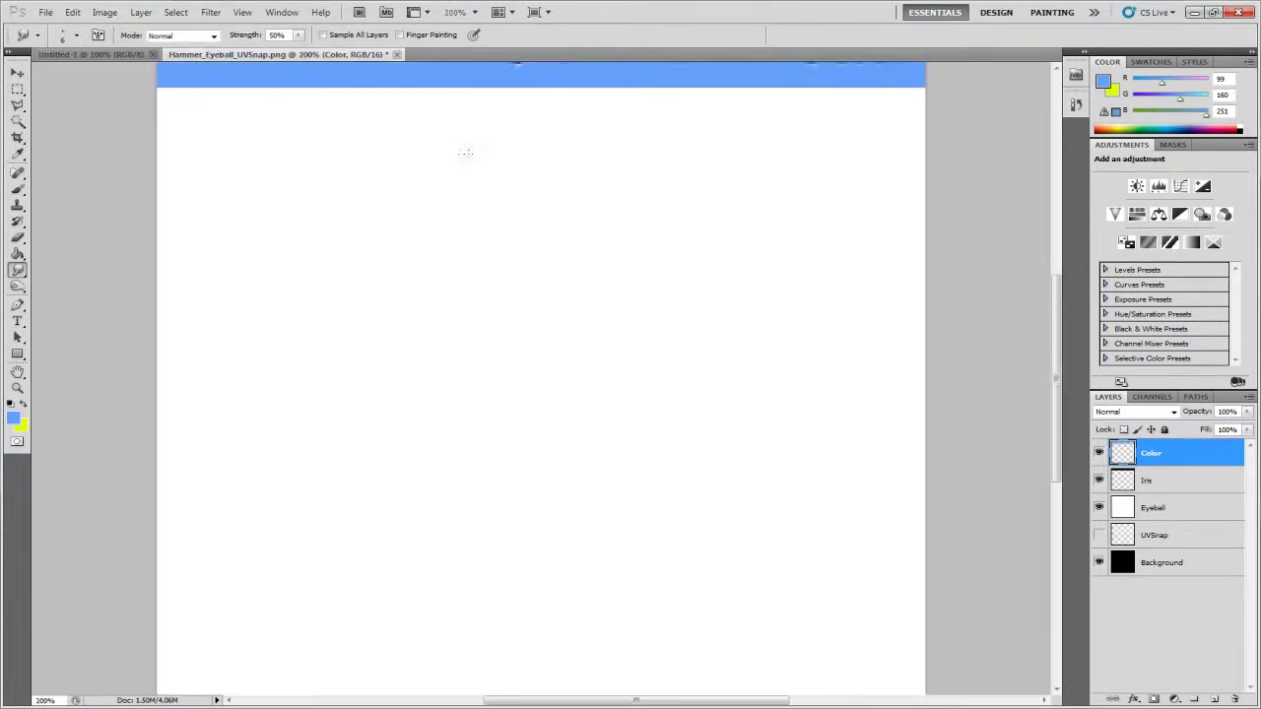
left_click_drag(469, 158, 479, 295)
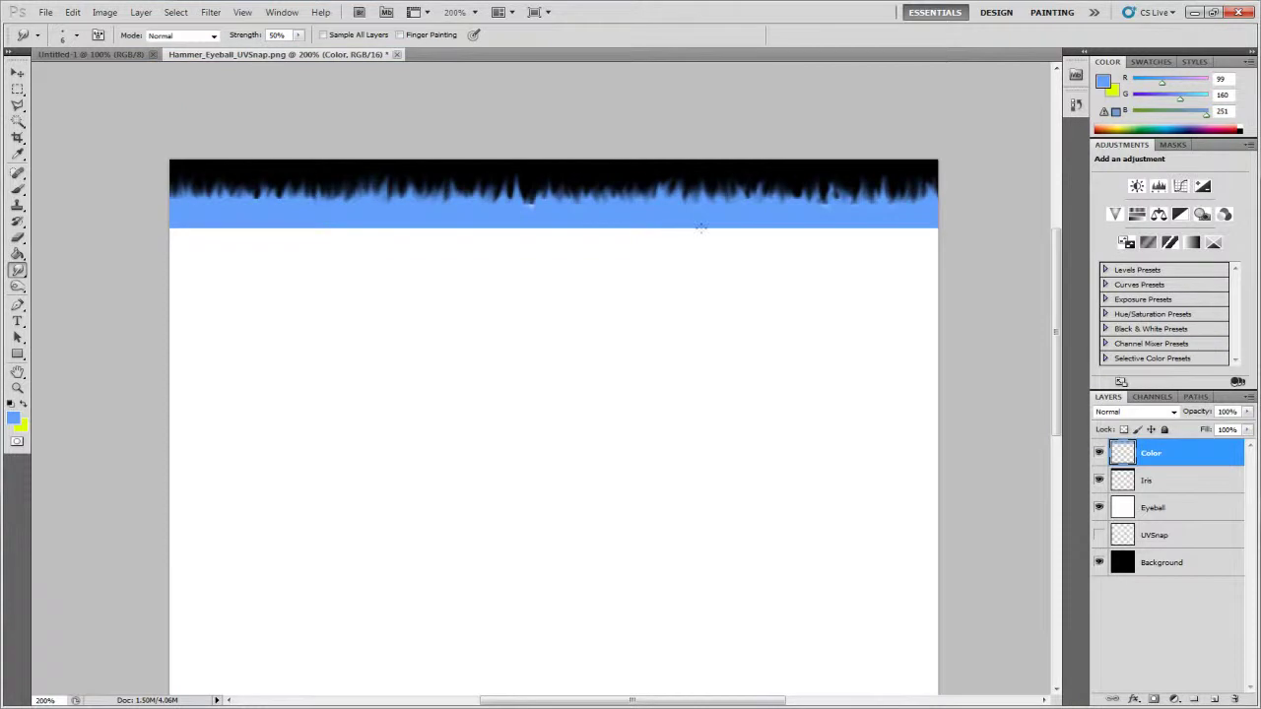
key("v")
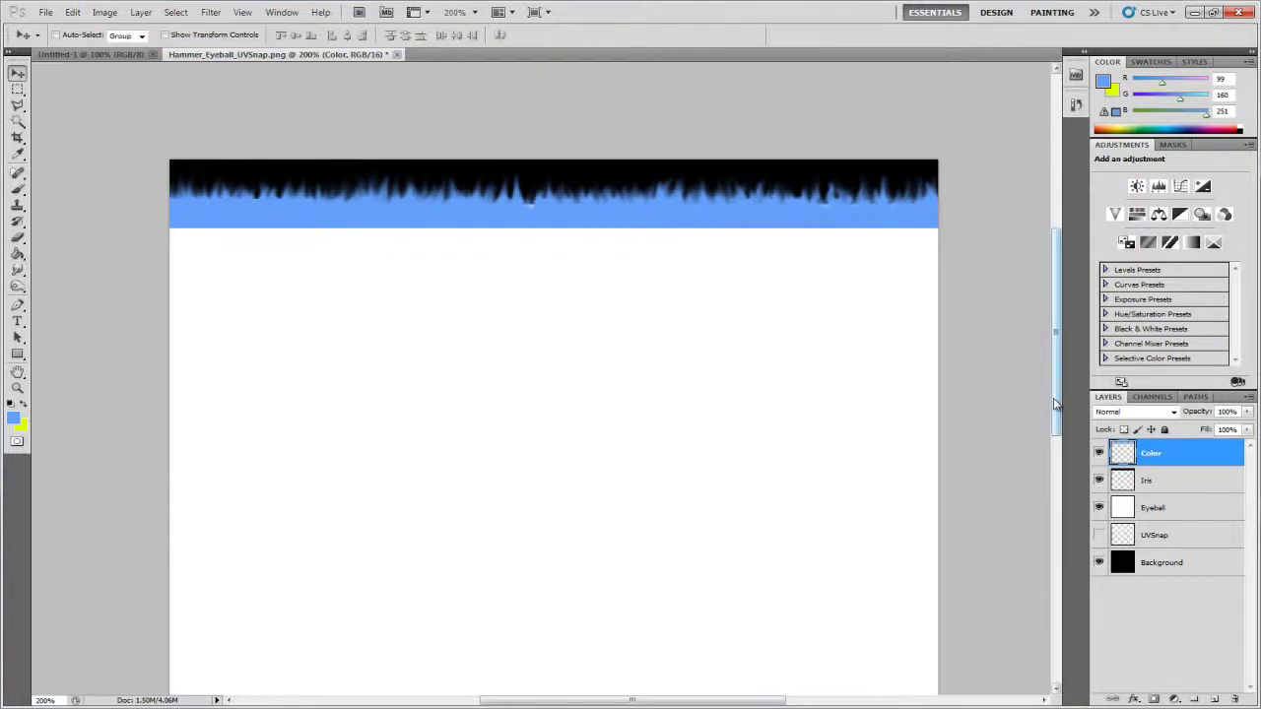
left_click(1155, 481)
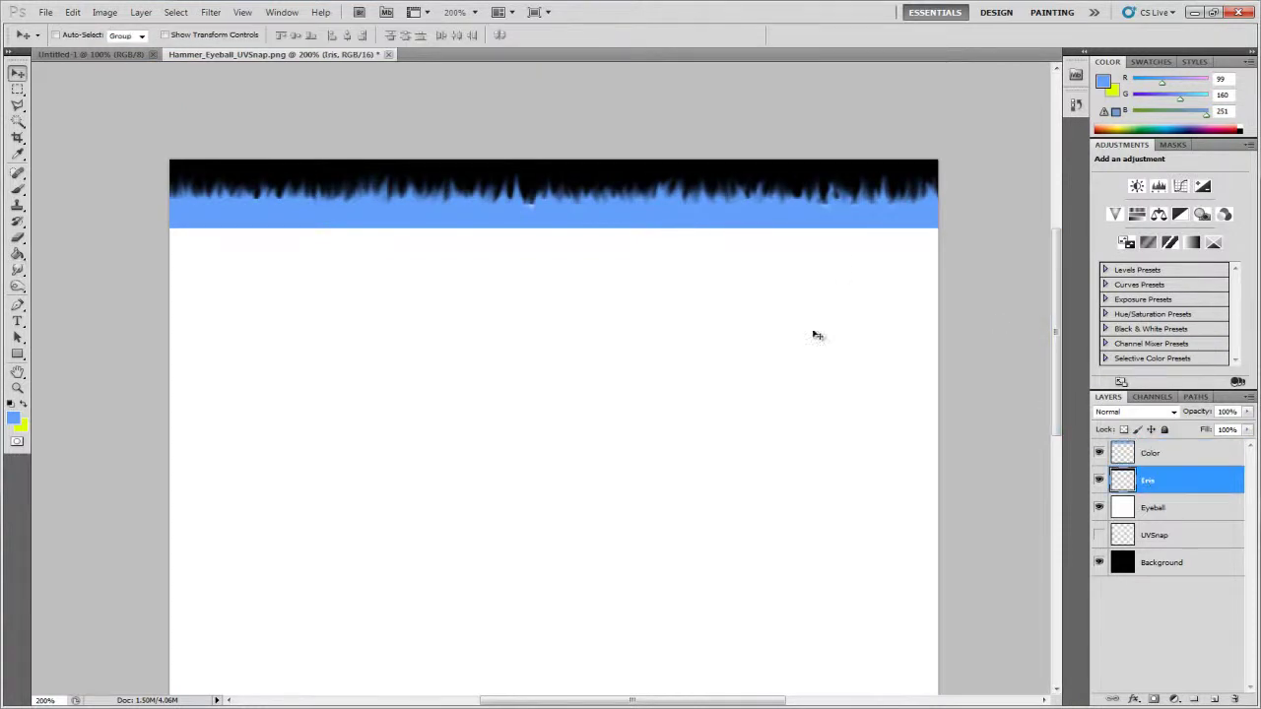
key("ctrl+t")
left_click_drag(553, 202, 559, 220)
key("Return")
Save the layered texture as Hammer_Eyeball_Diffuse.psd in the Hammer_Texture folder.
left_click(45, 12)
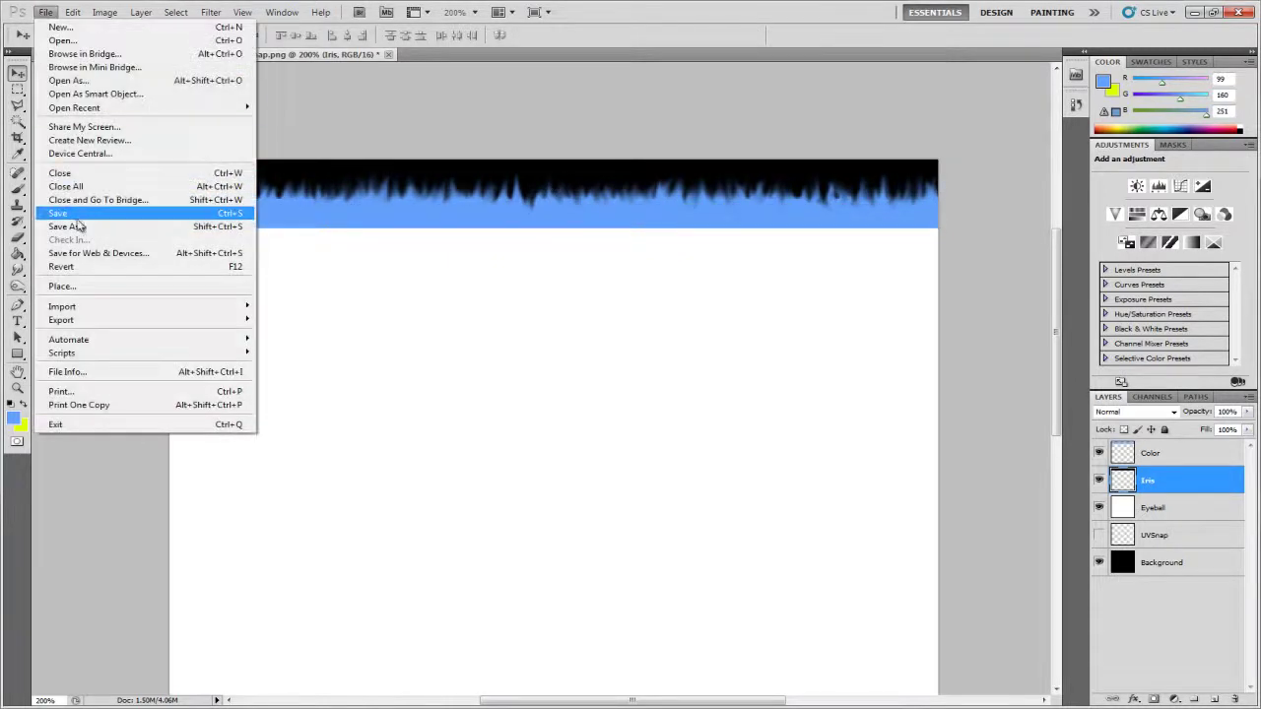
left_click(74, 230)
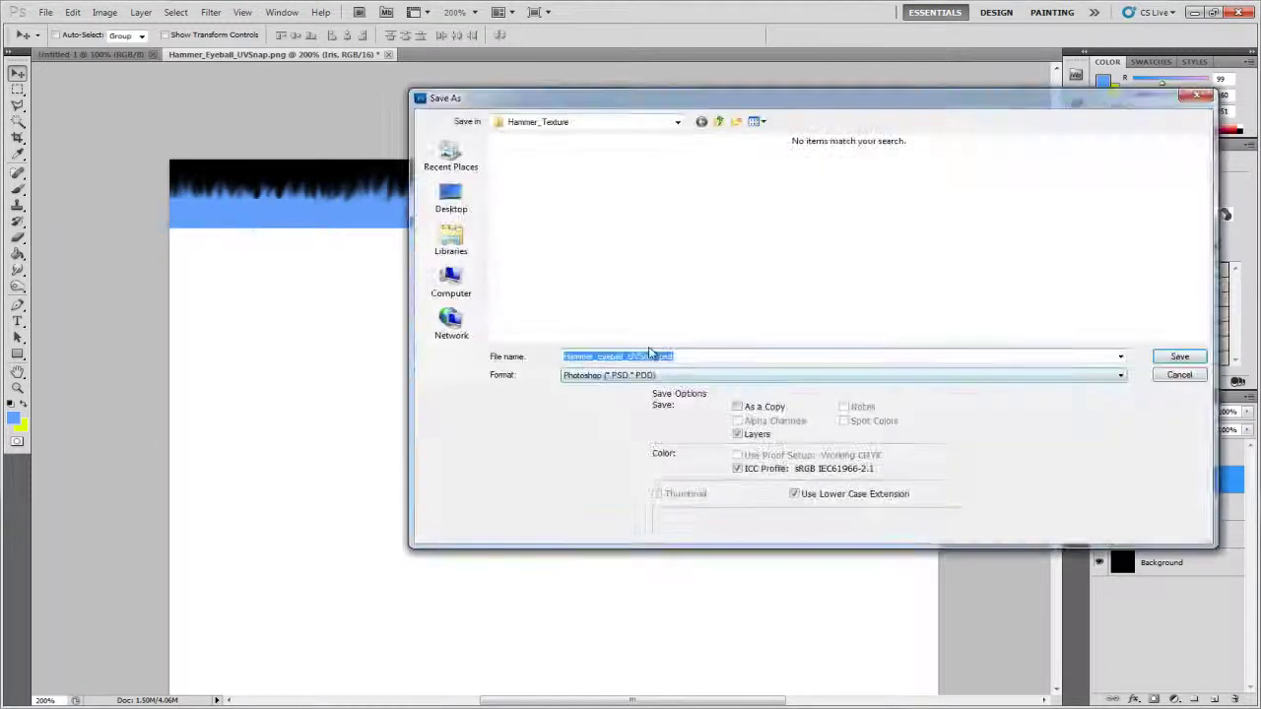
left_click_drag(633, 356, 658, 360)
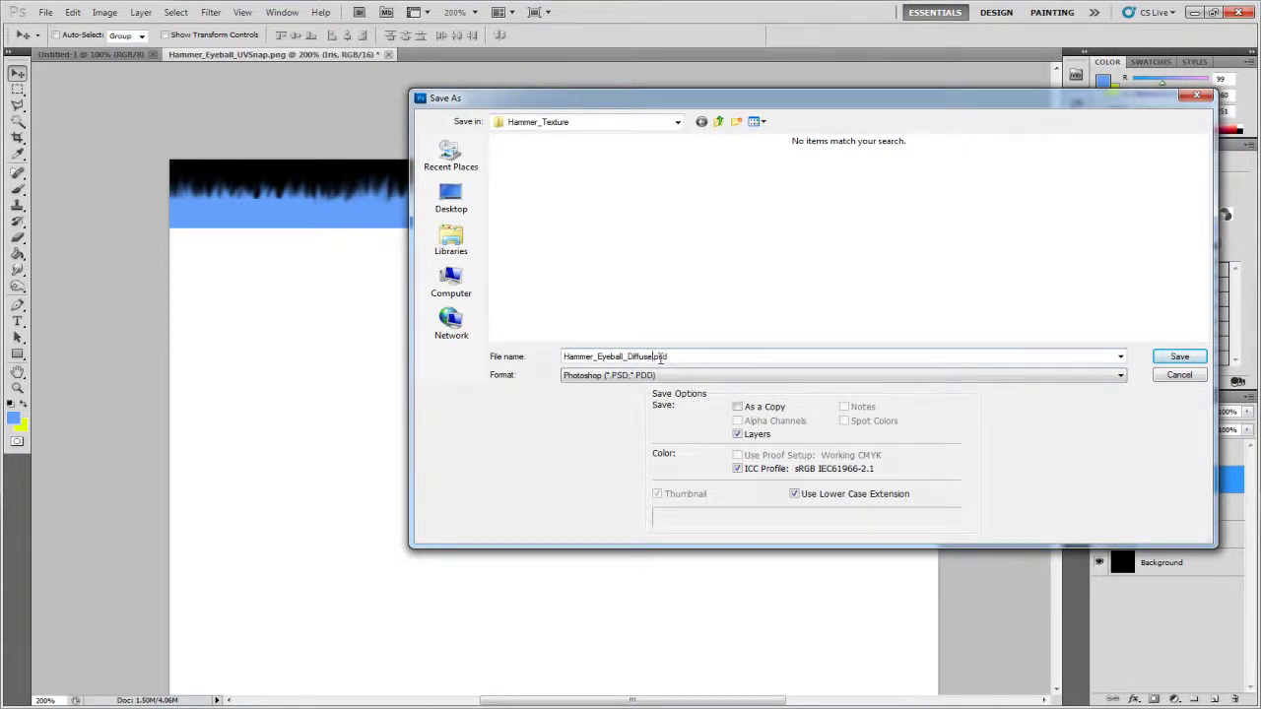
key("Return")
key("Return")
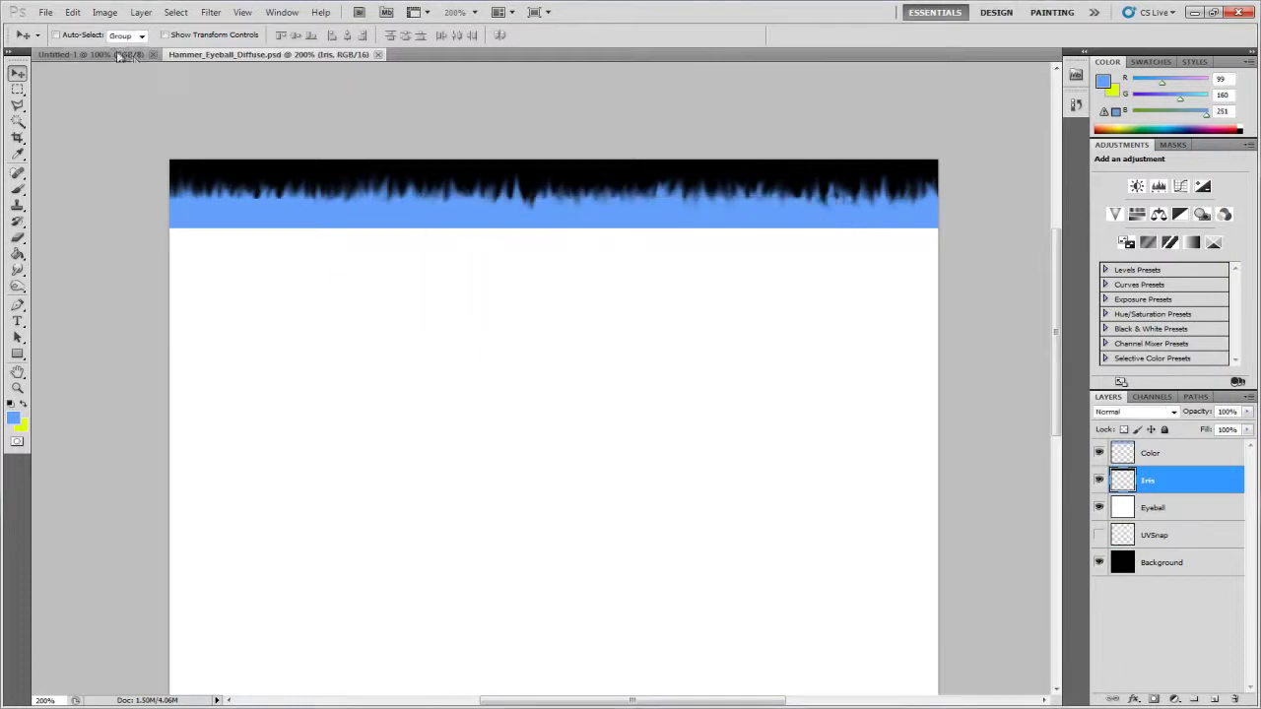
Save a PNG copy of the texture as Hammer_Eyeball_Diffuse.png with no interlacing.
left_click(45, 12)
left_click(88, 230)
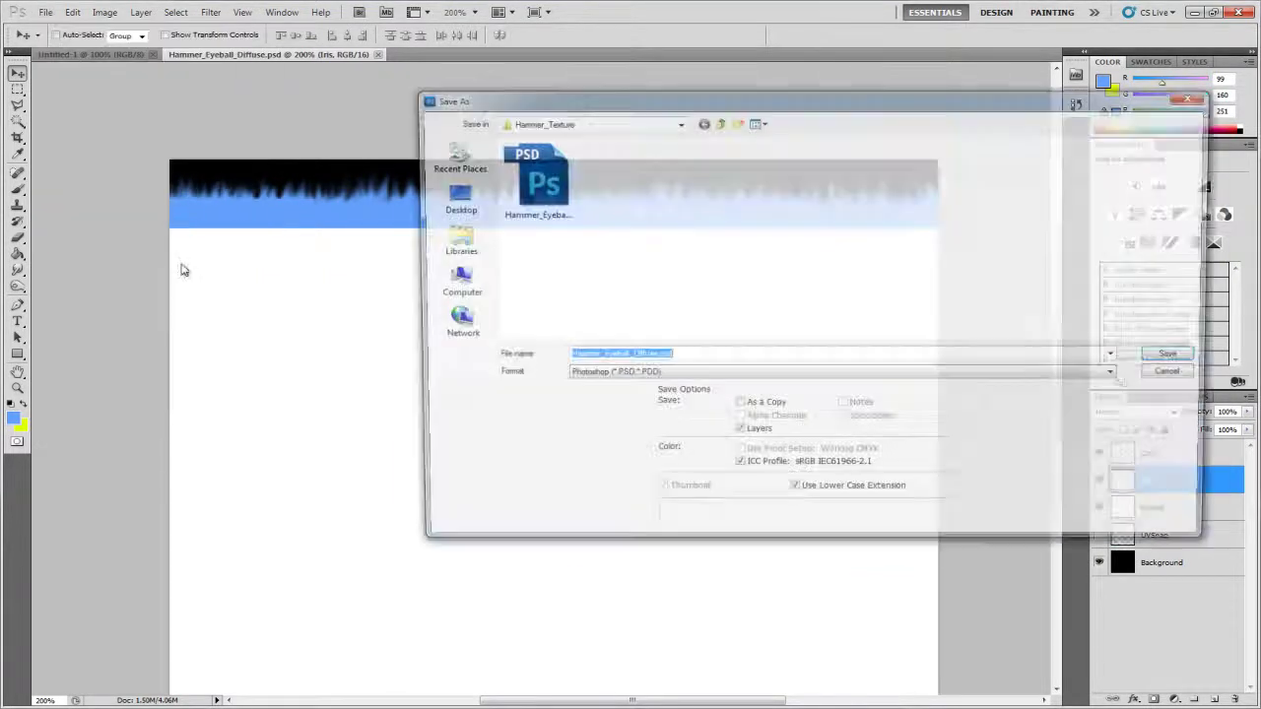
left_click(591, 374)
left_click(606, 465)
double_click(649, 356)
left_click(635, 357)
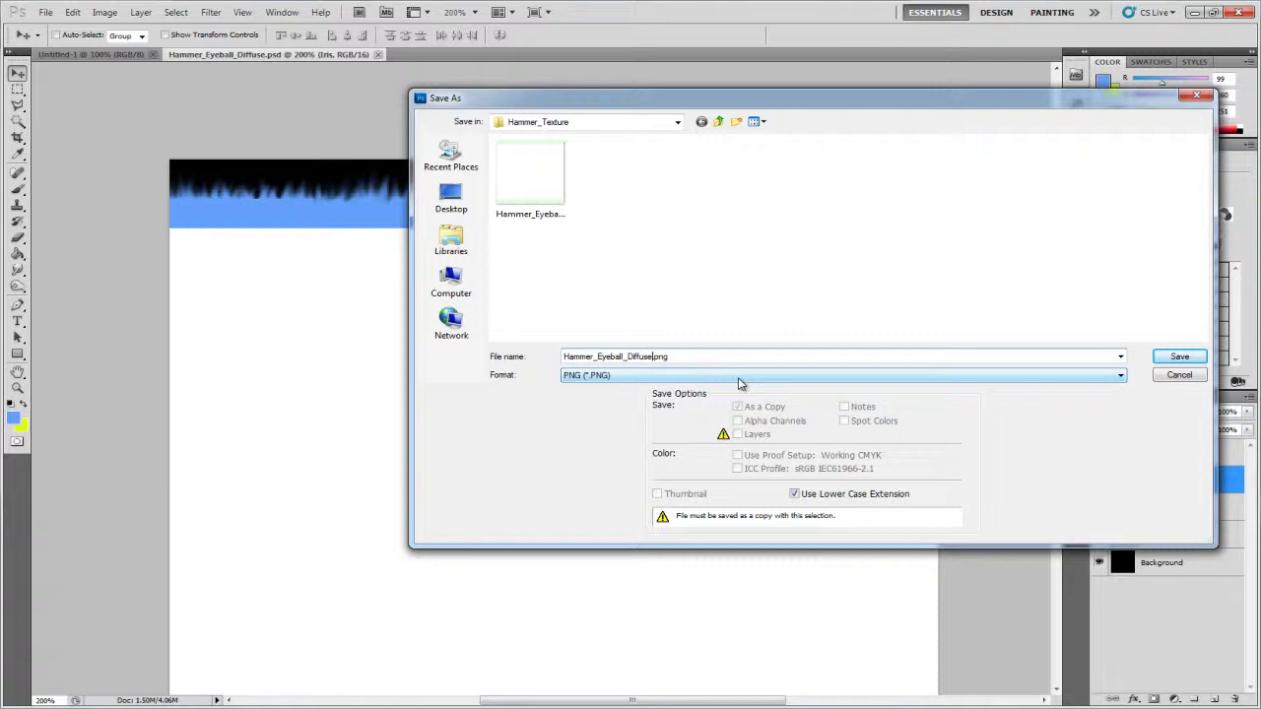
key("Return")
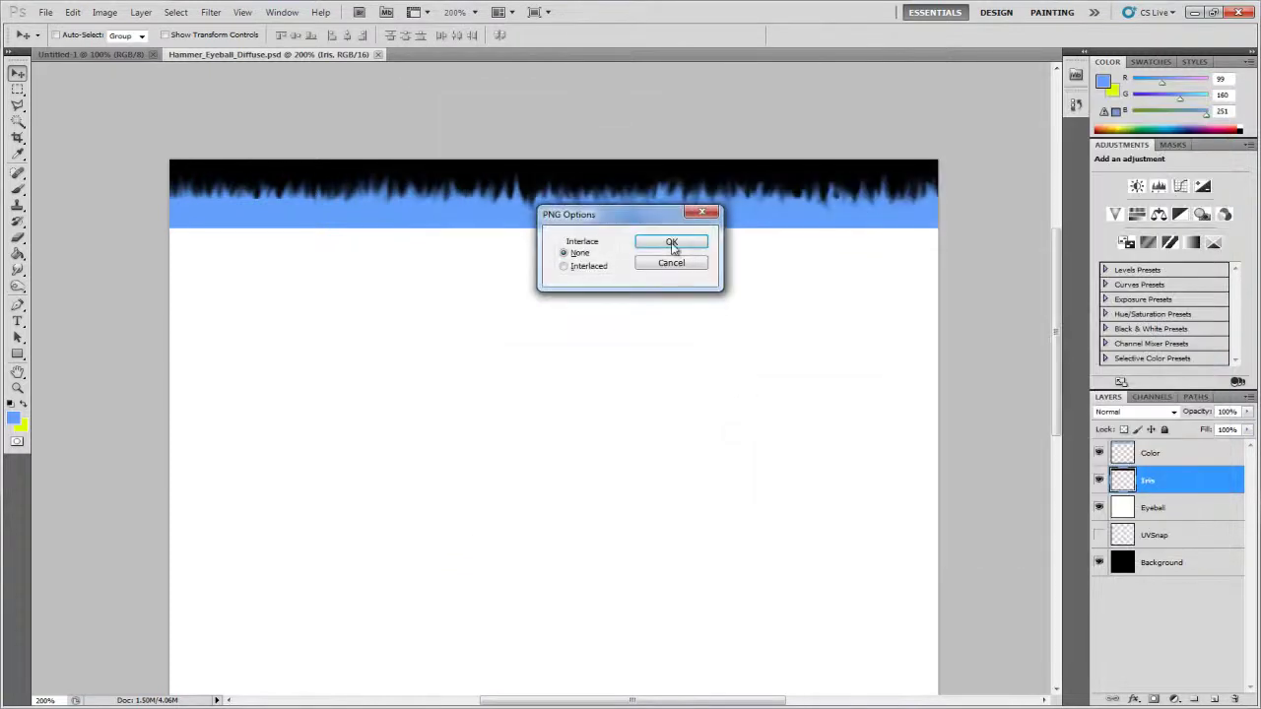
left_click(675, 242)
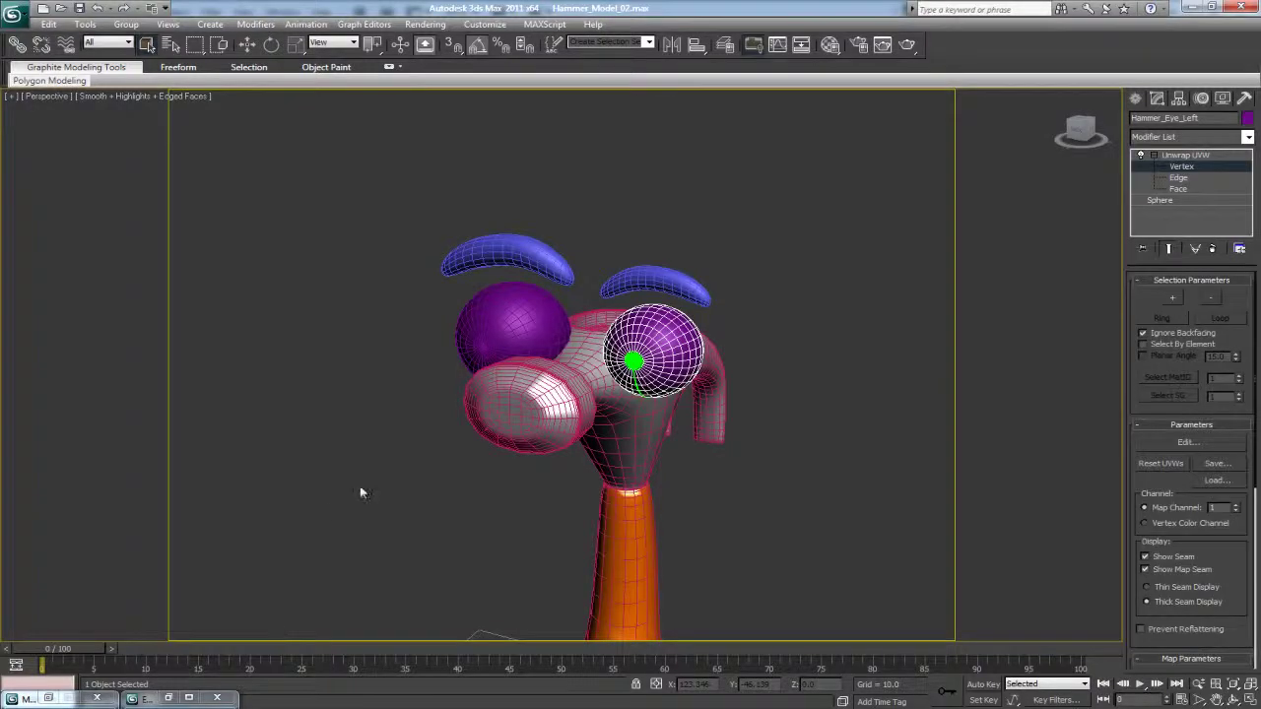
In 3ds Max, deselect the eye, name the second material slot Eyeball and change it to an Ink 'n Paint material.
left_click(1158, 155)
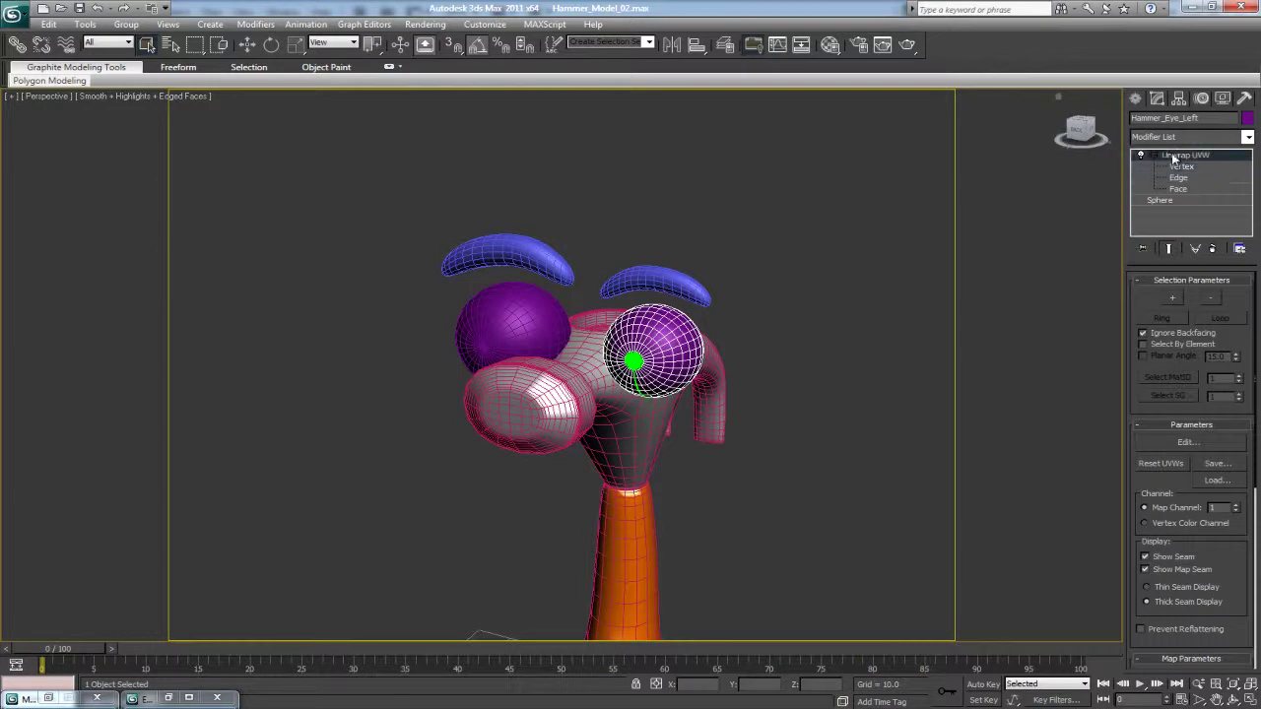
left_click(734, 226)
left_click(831, 45)
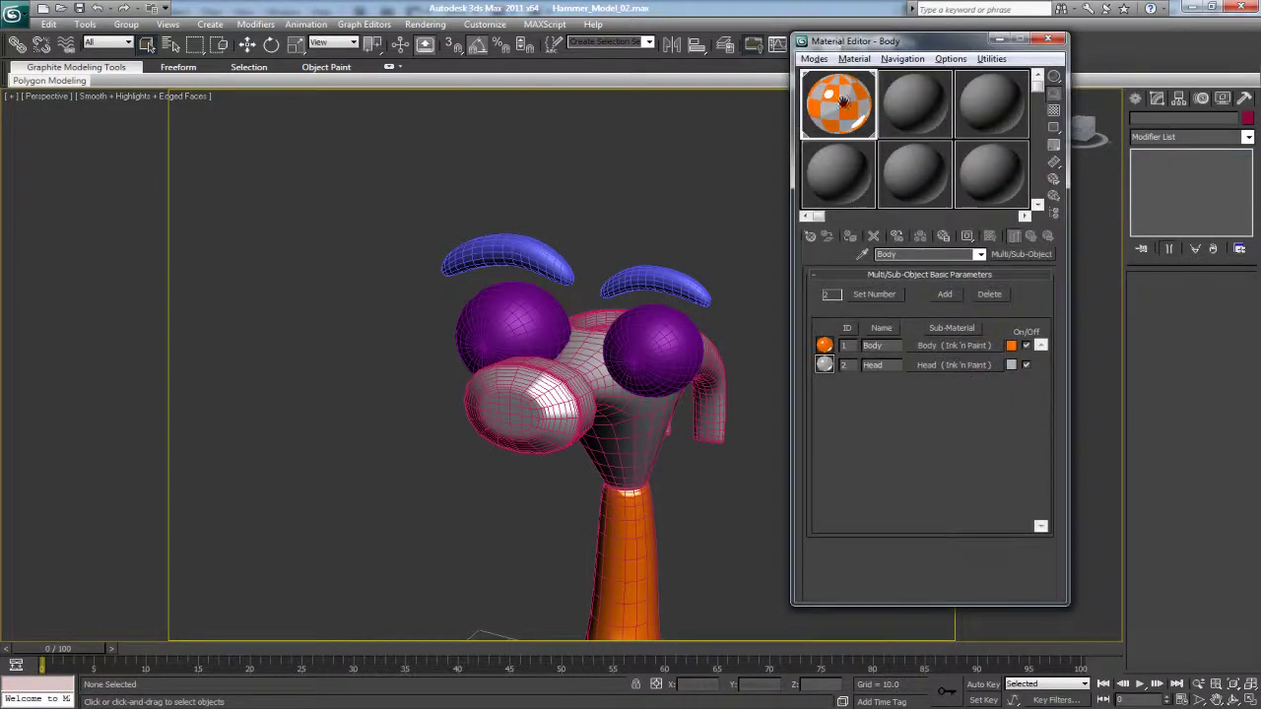
left_click(891, 106)
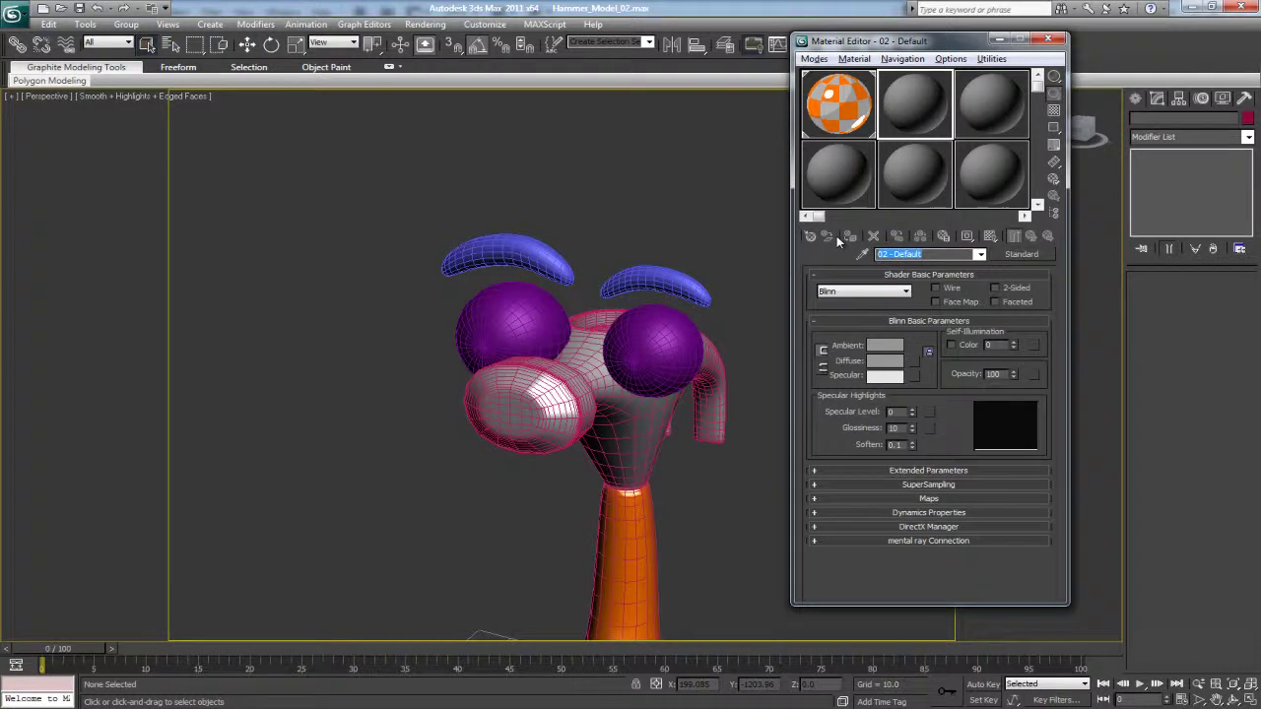
type("Eyeball")
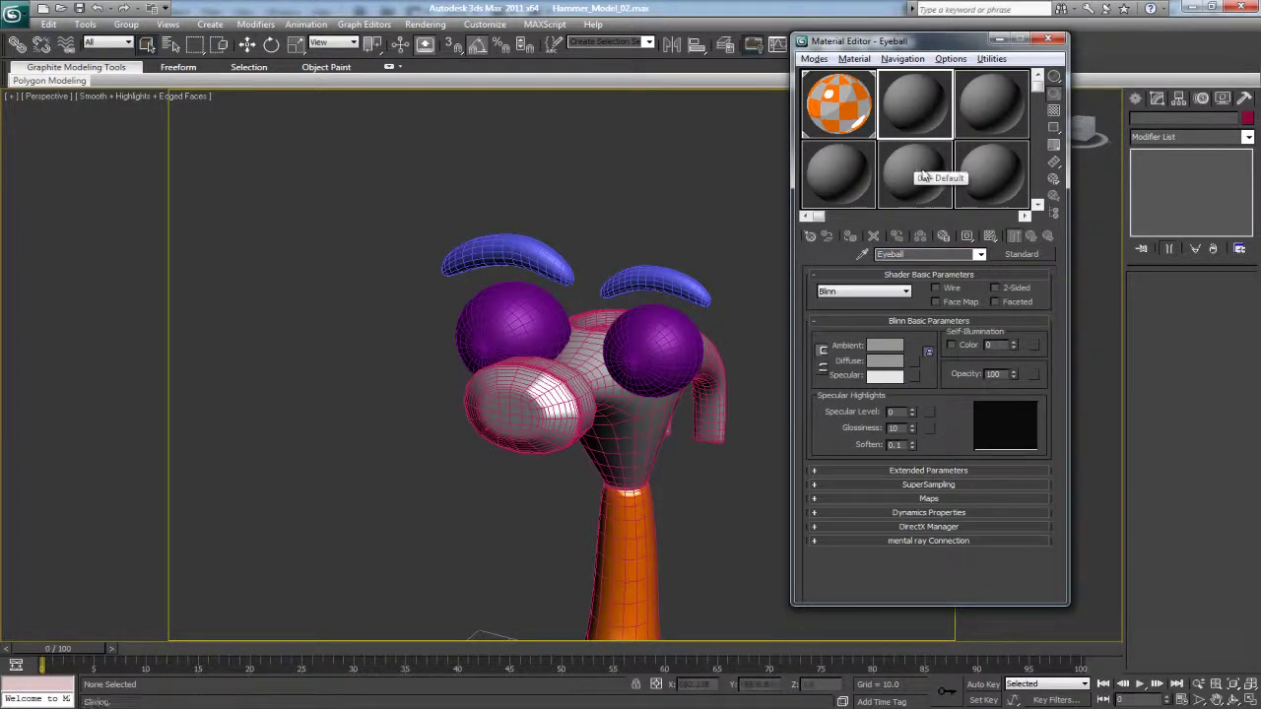
left_click(1010, 255)
double_click(567, 288)
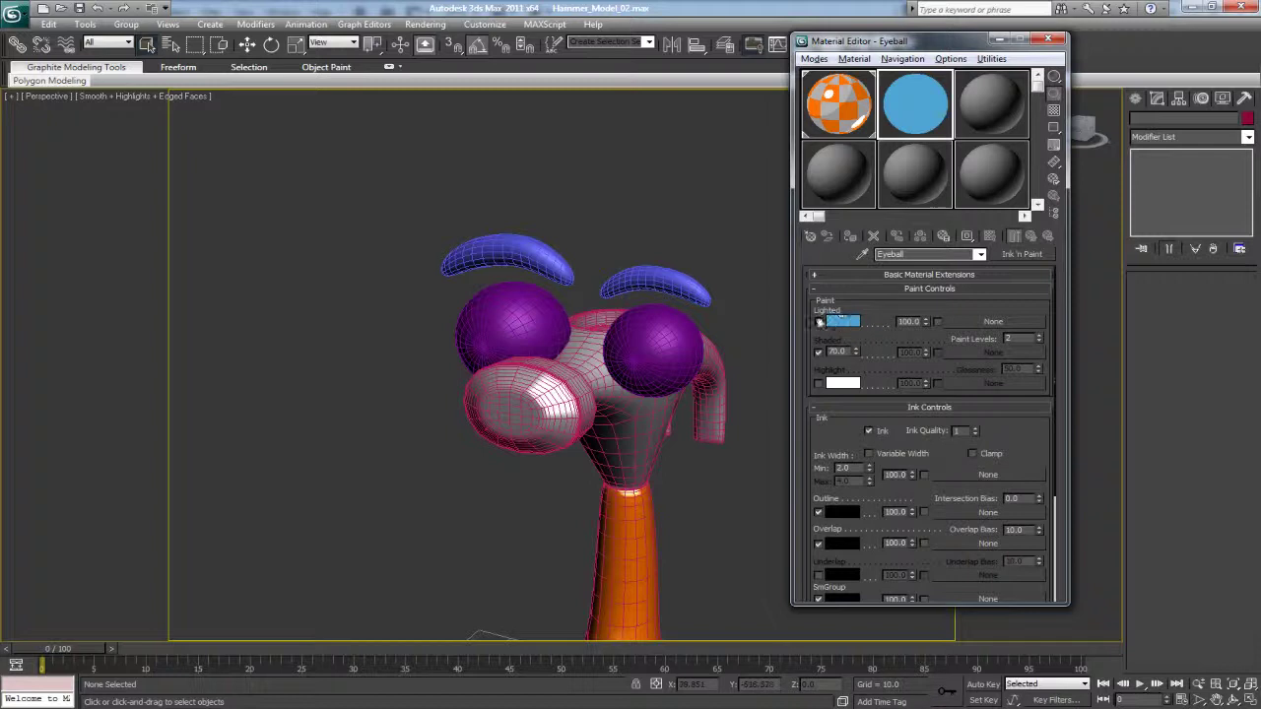
Load Hammer_Eyeball_Diffuse.png as a bitmap map for the Eyeball material's Lighted paint color.
left_click(972, 321)
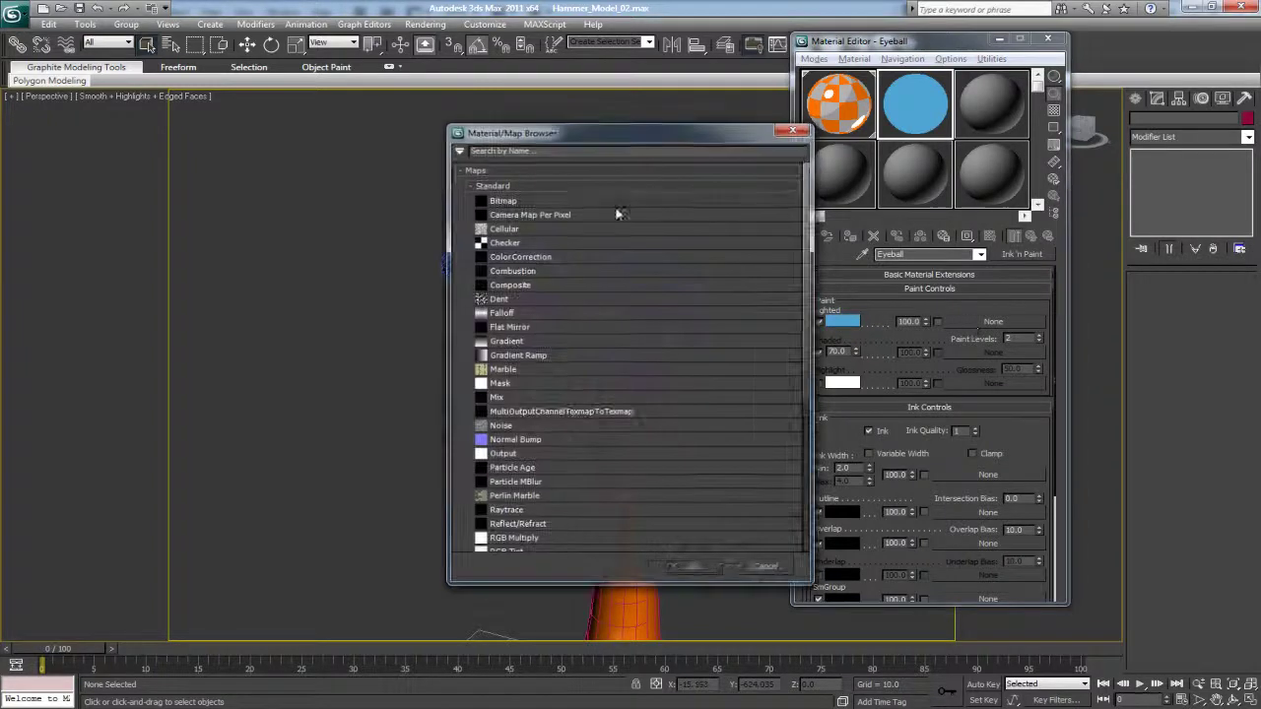
double_click(547, 197)
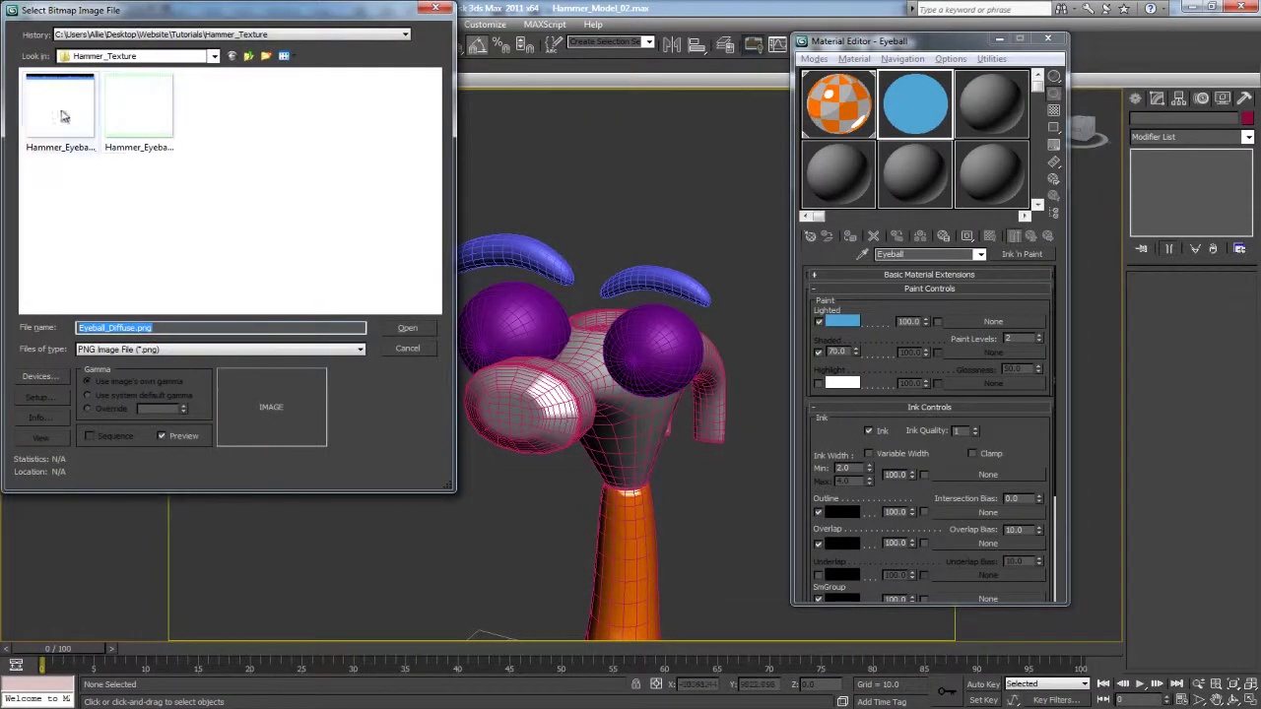
left_click(71, 114)
left_click(398, 331)
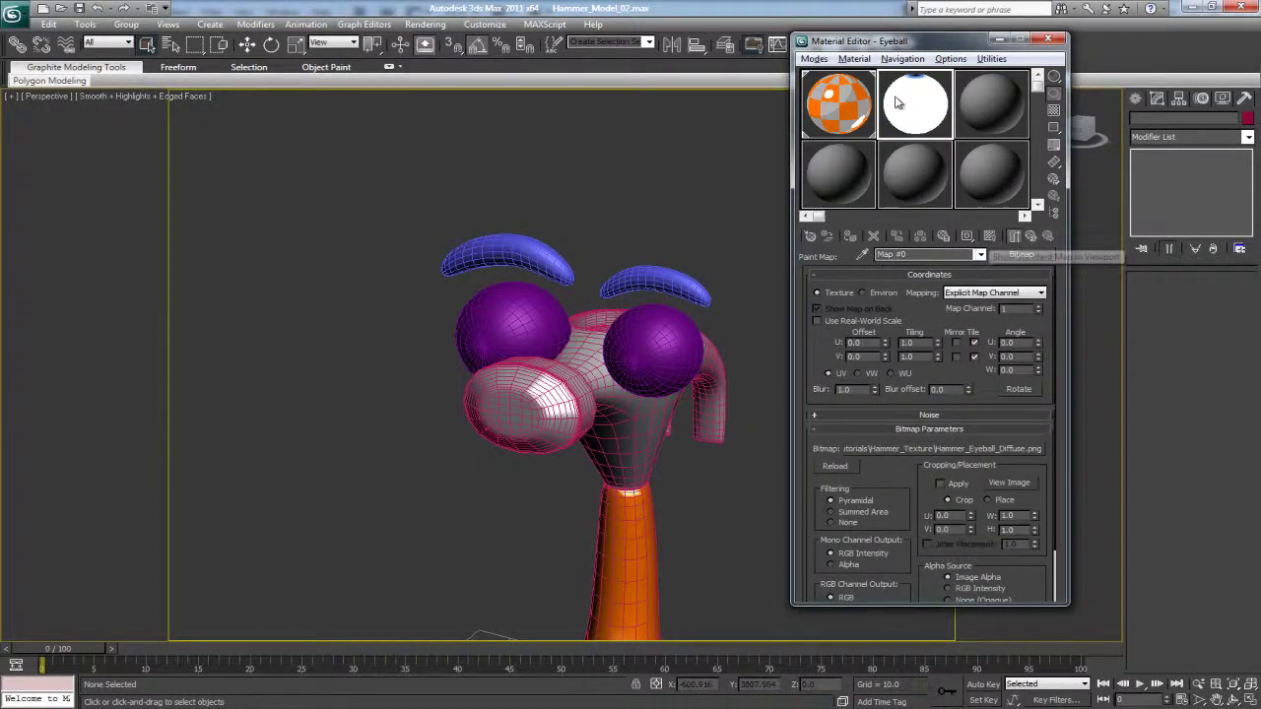
Apply the Eyeball material to the left eye and show its texture in the viewport without edged faces.
left_click_drag(716, 291, 652, 345)
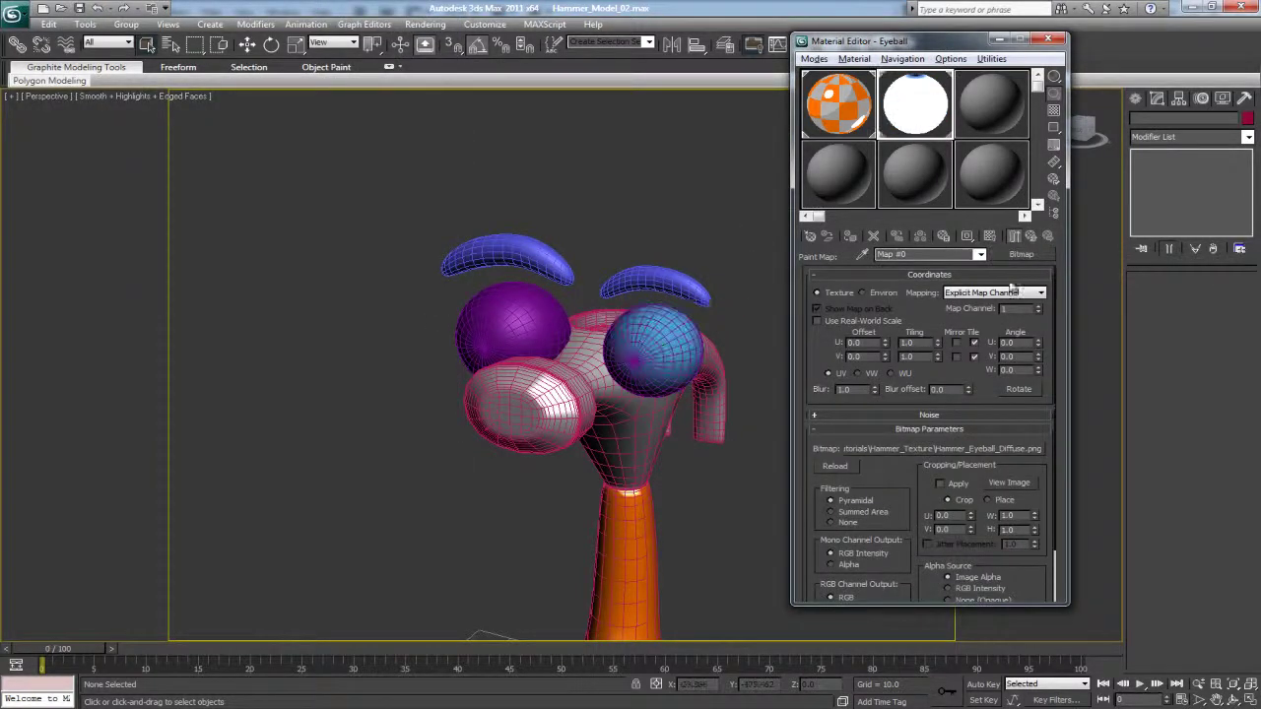
left_click(988, 240)
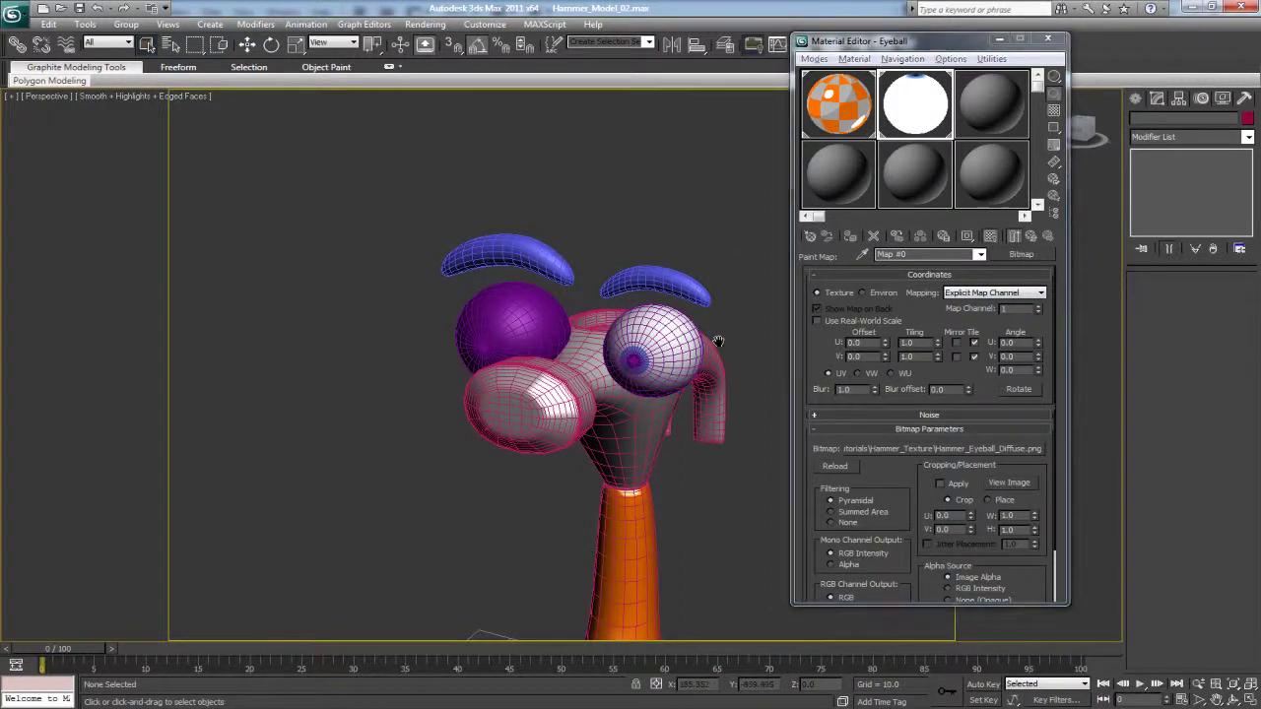
middle_click_drag(718, 346, 701, 347)
key("F4")
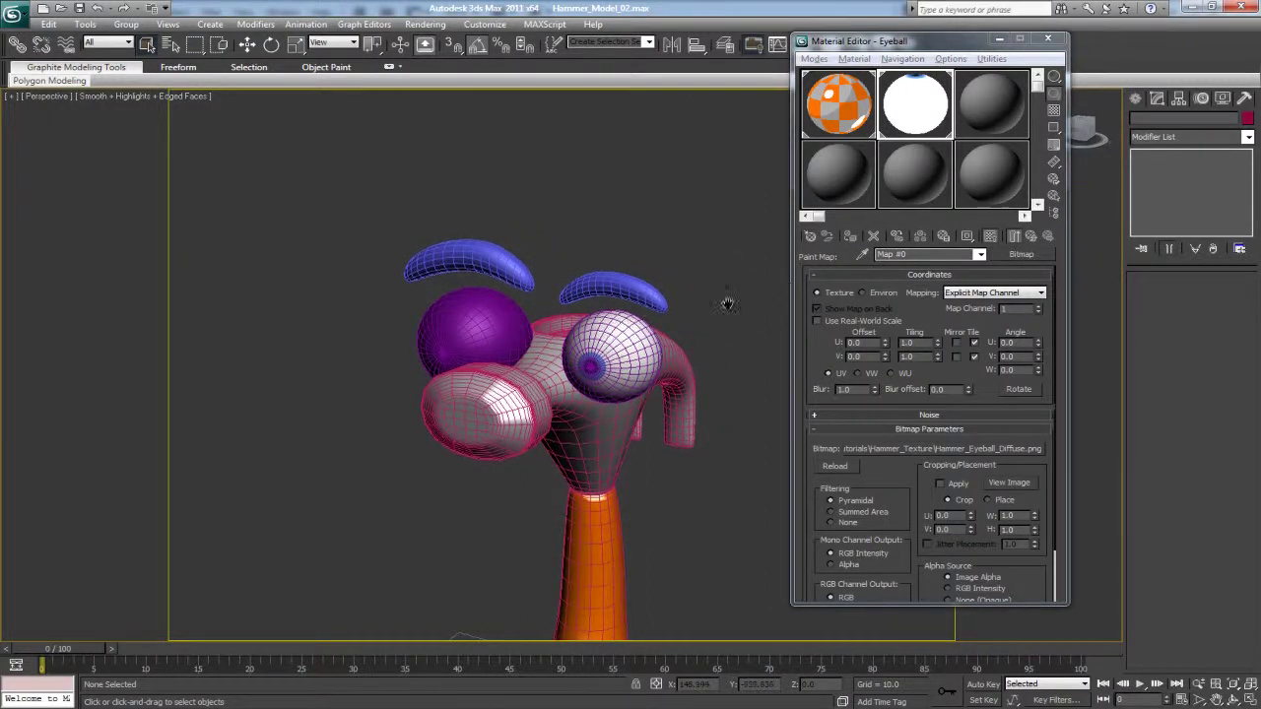
Apply the Eyeball material to the hammer's other, still purple eye.
scroll(726, 300, "up", 6)
scroll(575, 286, "down", 4)
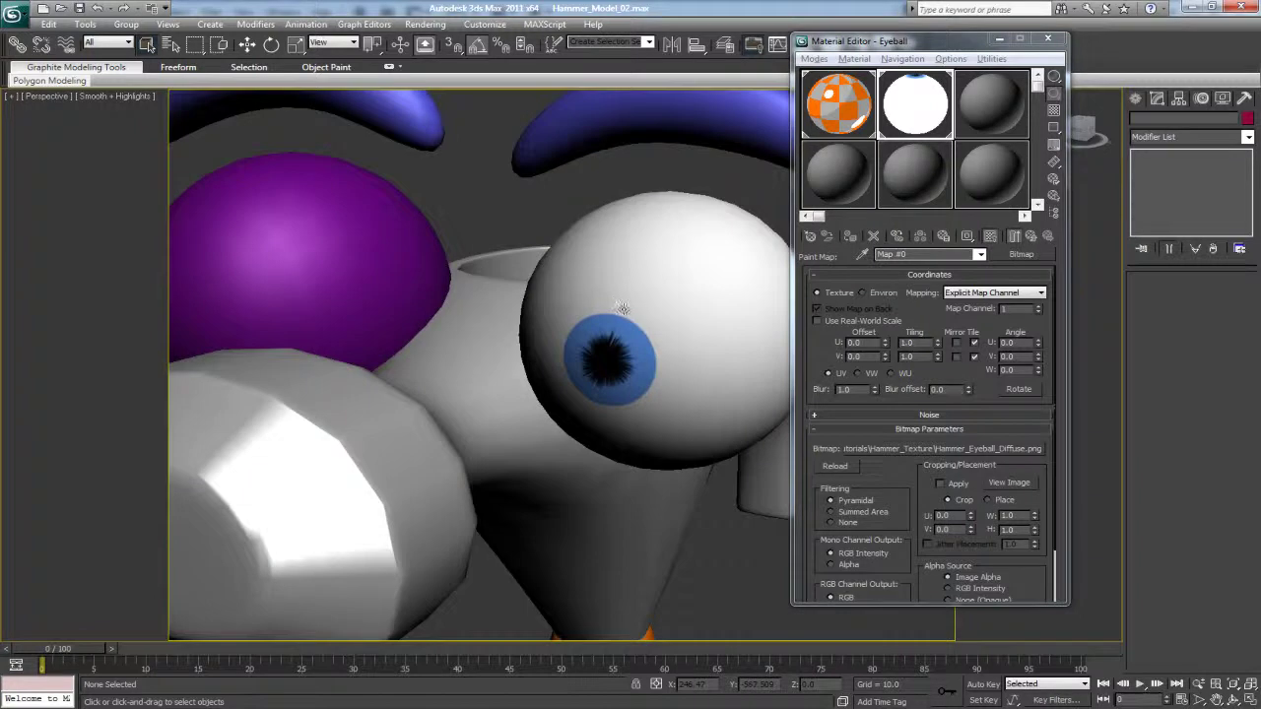
scroll(623, 320, "down", 4)
scroll(591, 344, "down", 3)
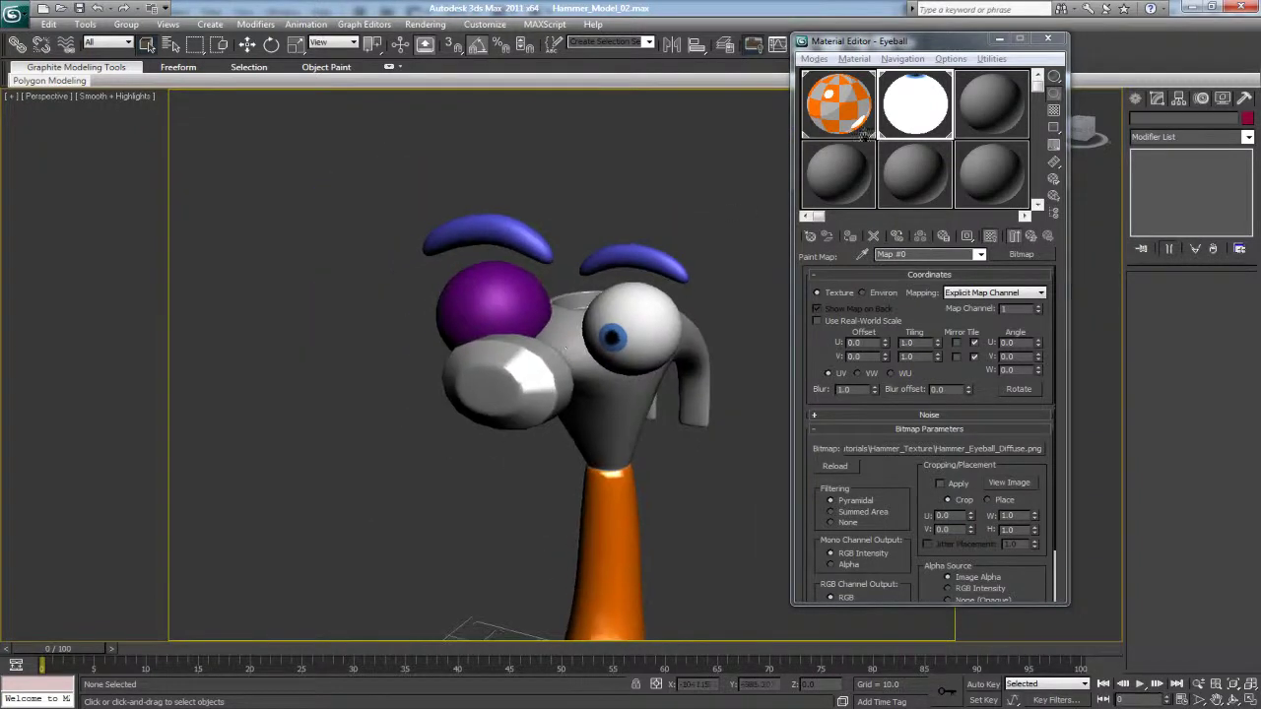
left_click_drag(903, 119, 497, 295)
middle_click_drag(357, 303, 445, 345, "alt")
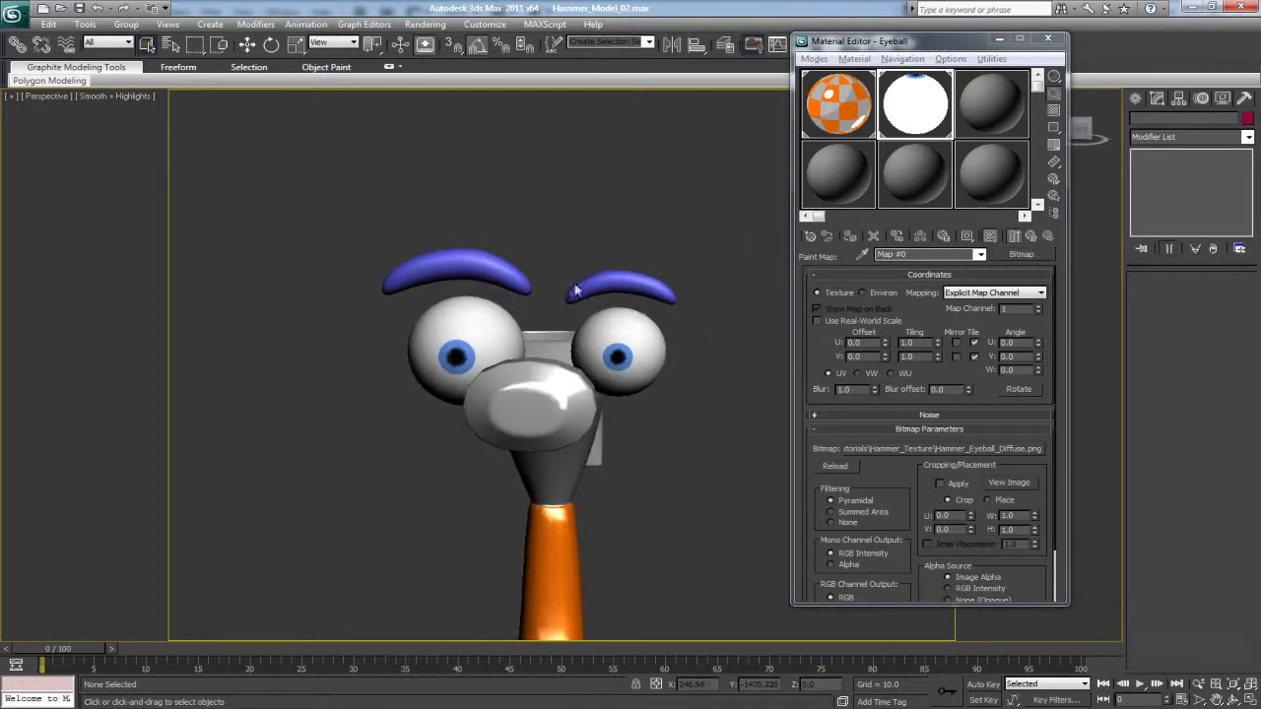
Set the Eyeball material's Paint Levels to 3 and enable its Highlight.
left_click(618, 356)
left_click(916, 108)
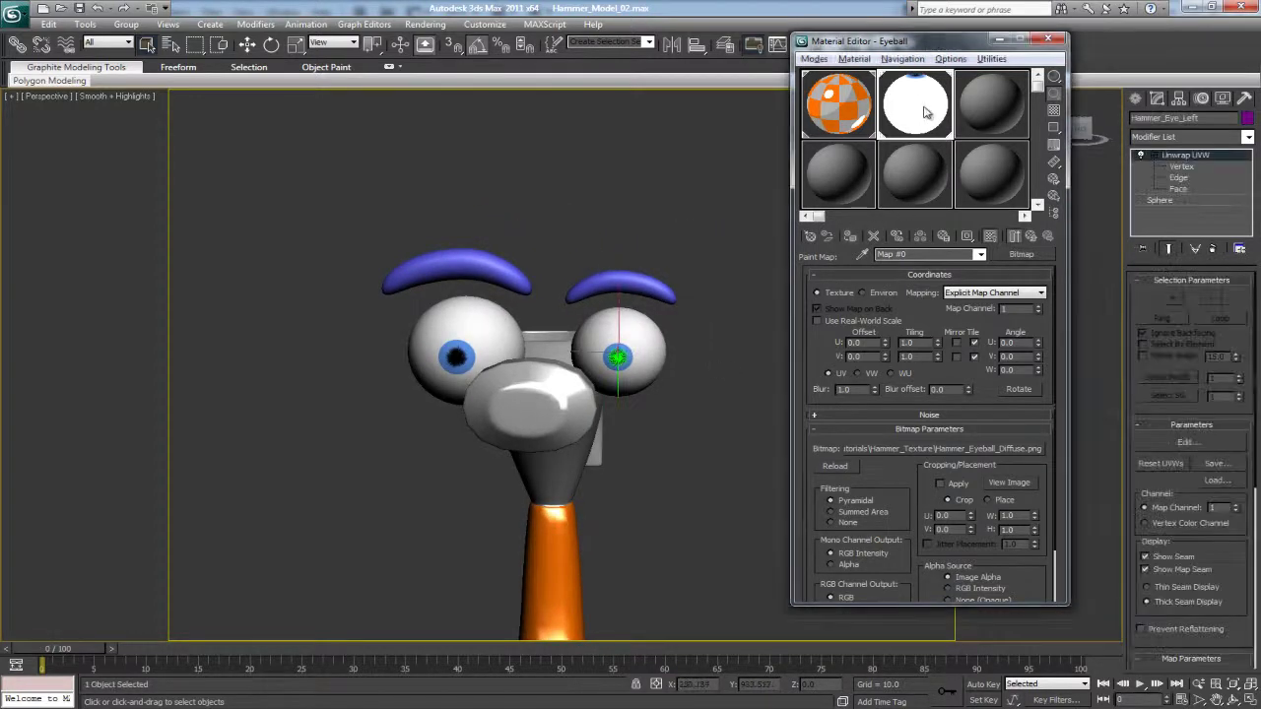
left_click(1016, 238)
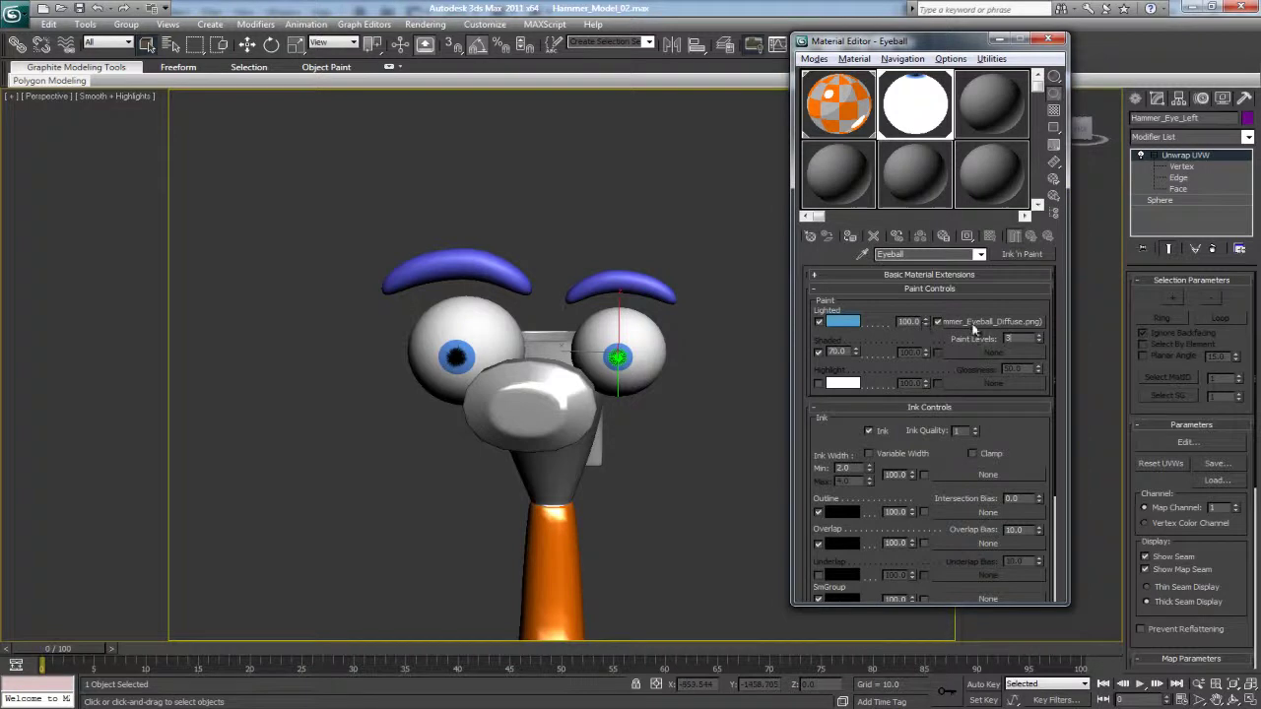
key("Return")
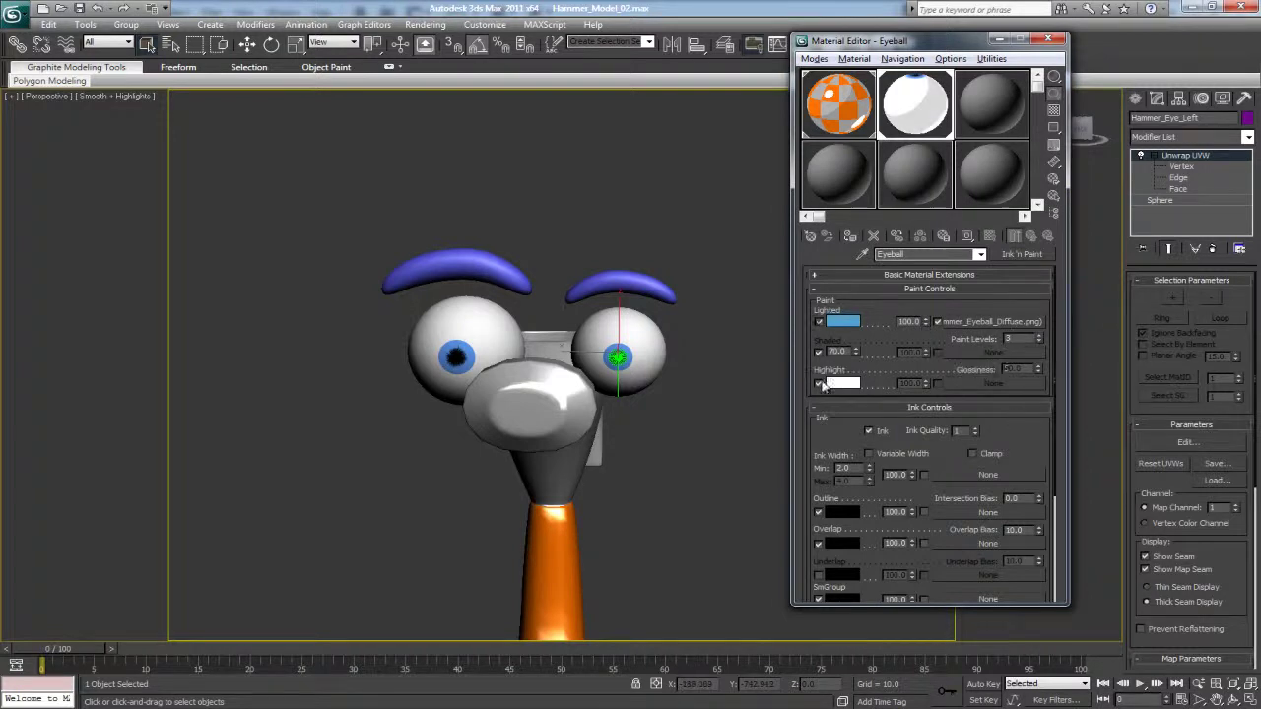
left_click(819, 383)
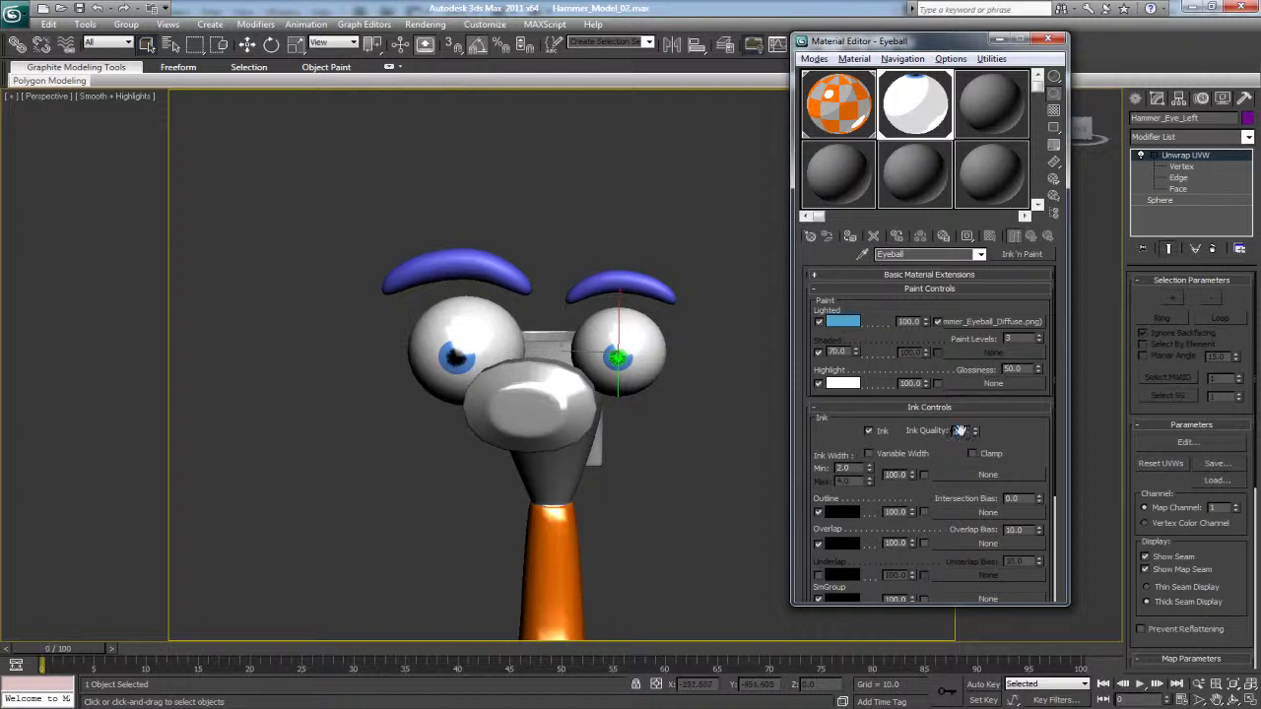
Set the Eyeball material's Ink Quality to 3 and change its Outline color to gray.
type("3")
left_click(843, 512)
mouse_move(646, 162)
left_mouse_down()
mouse_move(646, 136)
mouse_move(646, 155)
left_mouse_up()
left_click(774, 207)
Put the Material Editor away and render the Perspective view framing the whole hammer.
left_click(722, 362)
middle_click_drag(739, 359, 715, 276, "alt")
scroll(678, 333, "down", 4)
scroll(688, 323, "up", 3)
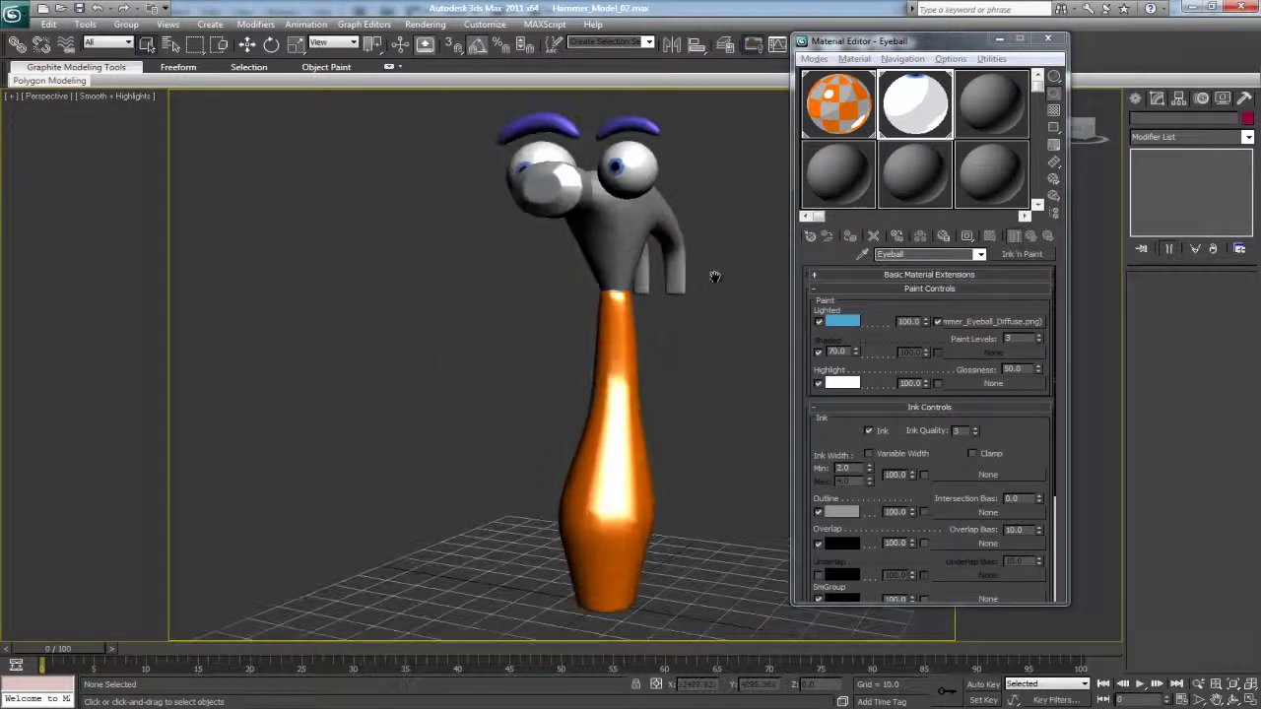
left_click(999, 38)
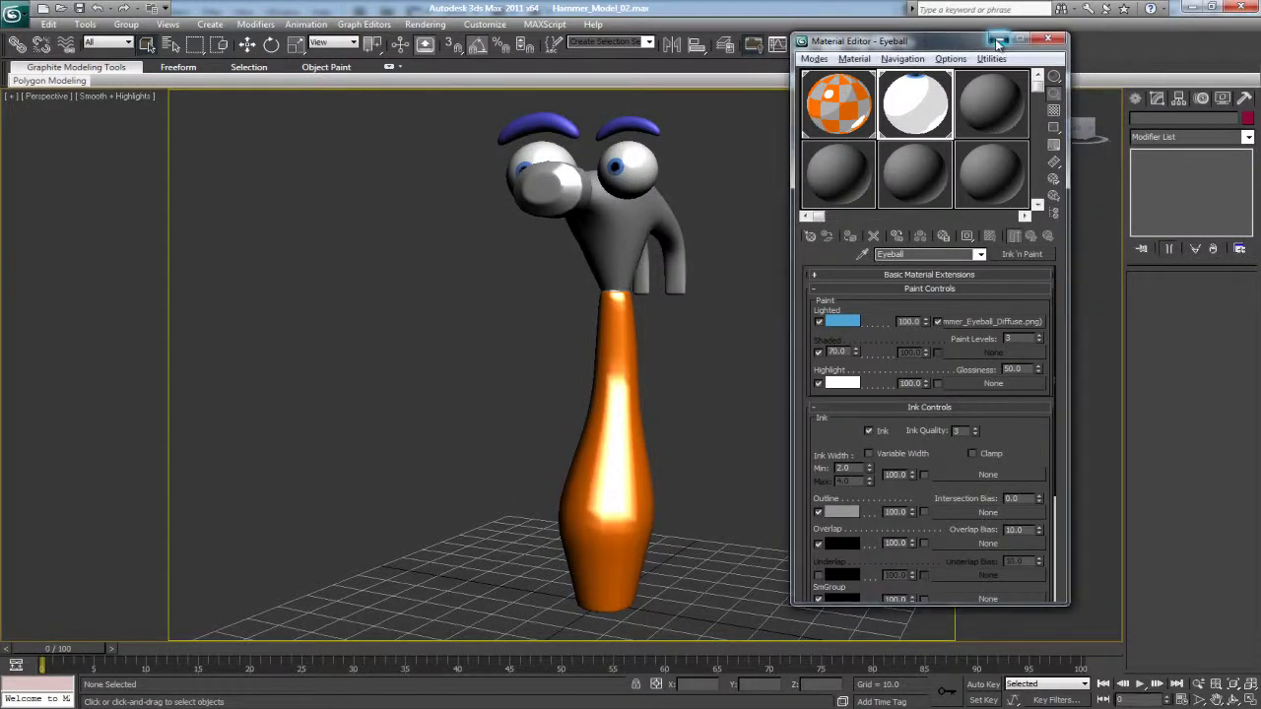
left_click(906, 44)
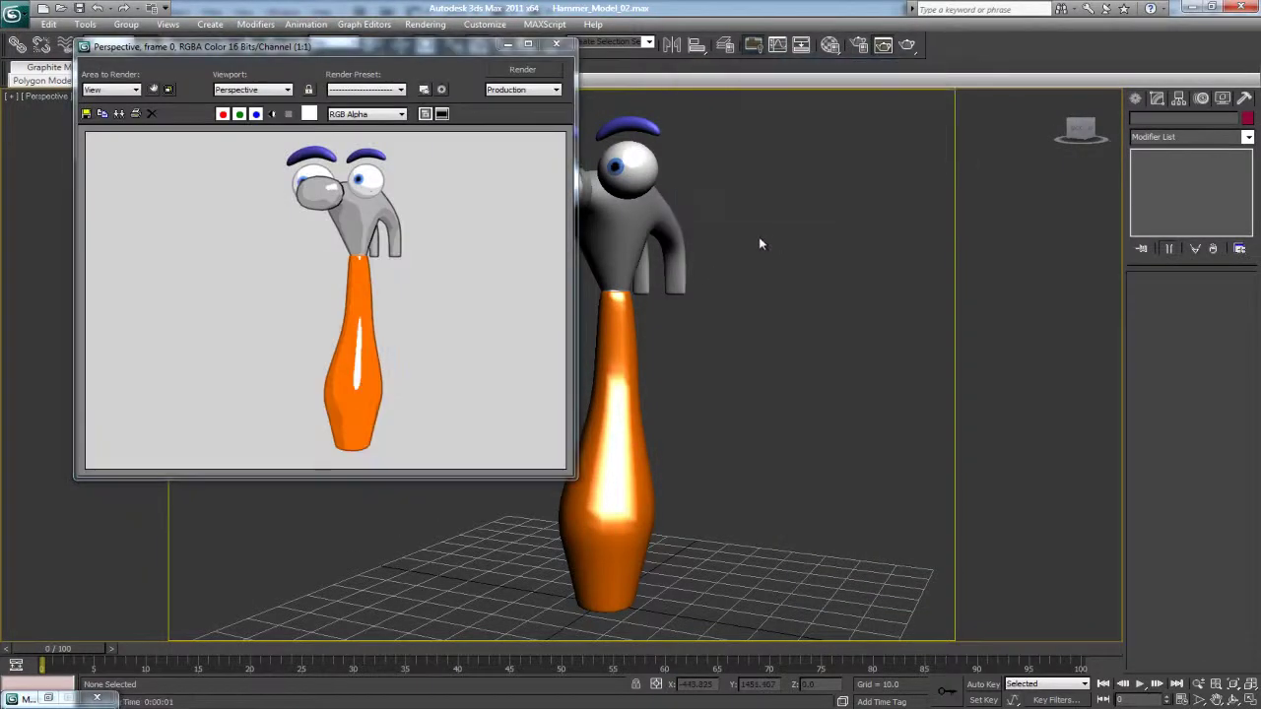
Close the render and turn the third material slot into an Ink 'n Paint material named Eyebrow.
left_click(560, 49)
middle_click_drag(840, 185, 745, 281)
key("m")
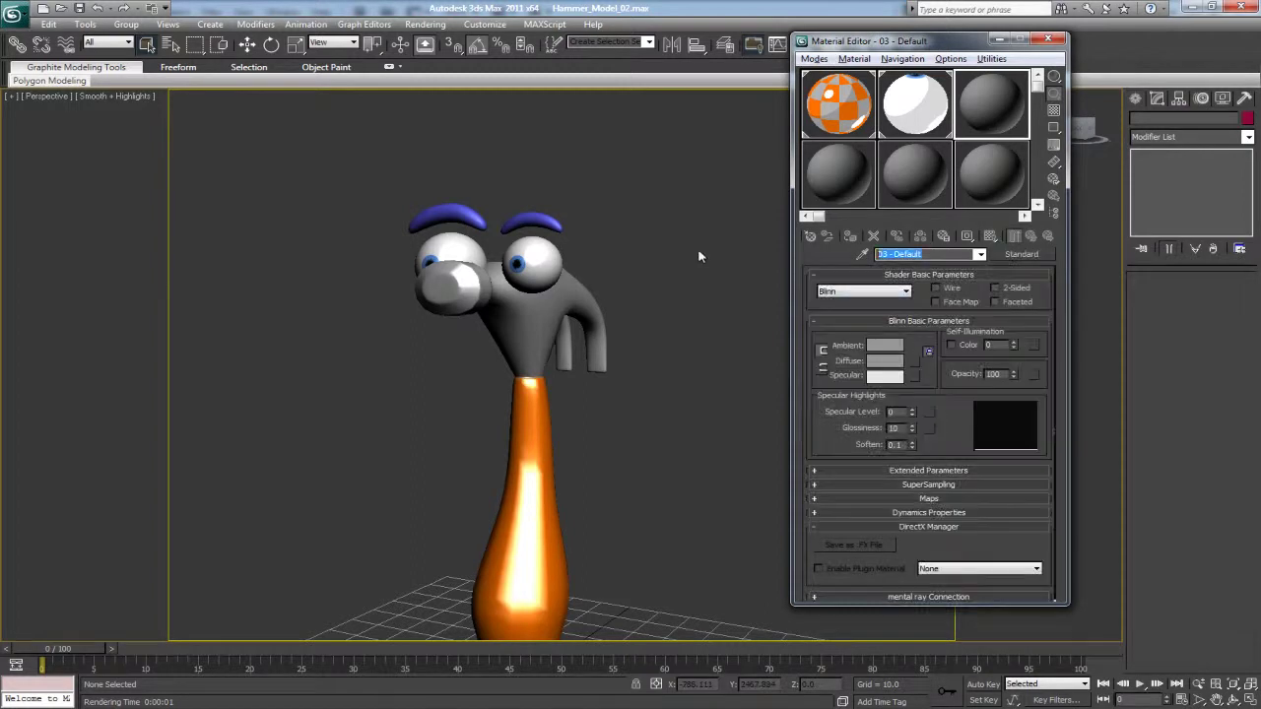
type("Eyebrow")
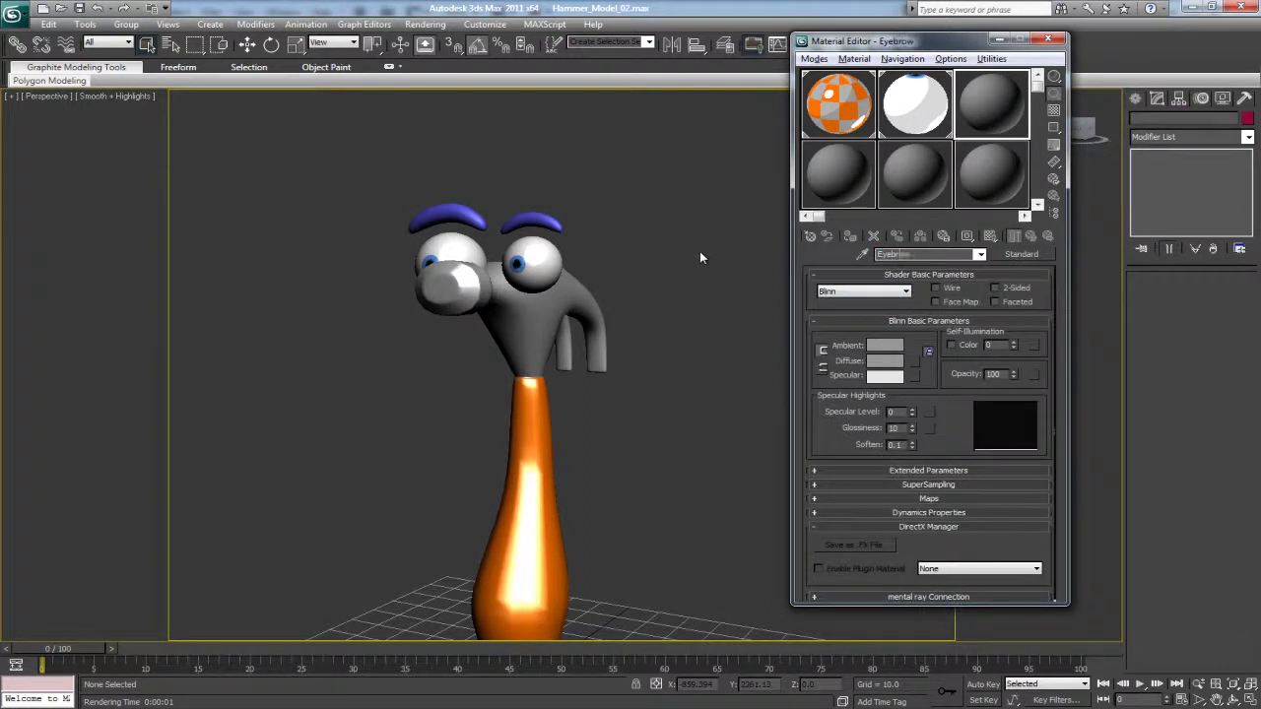
left_click(1021, 254)
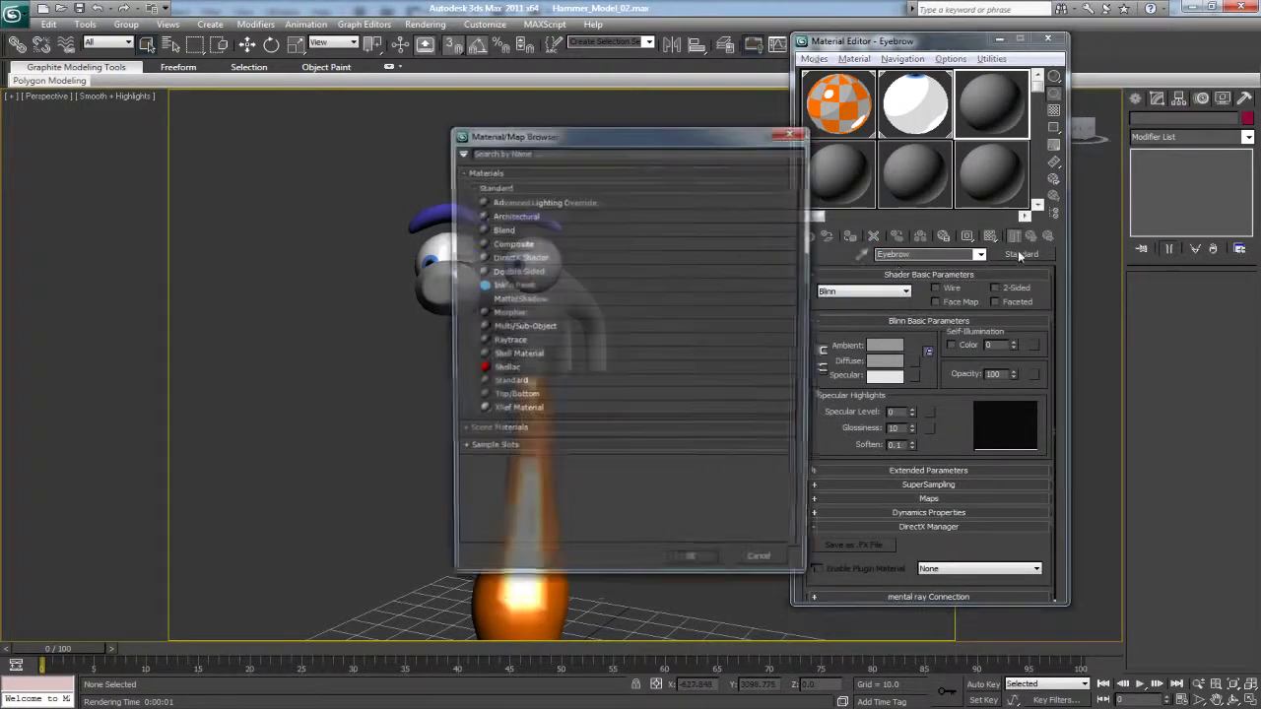
double_click(508, 286)
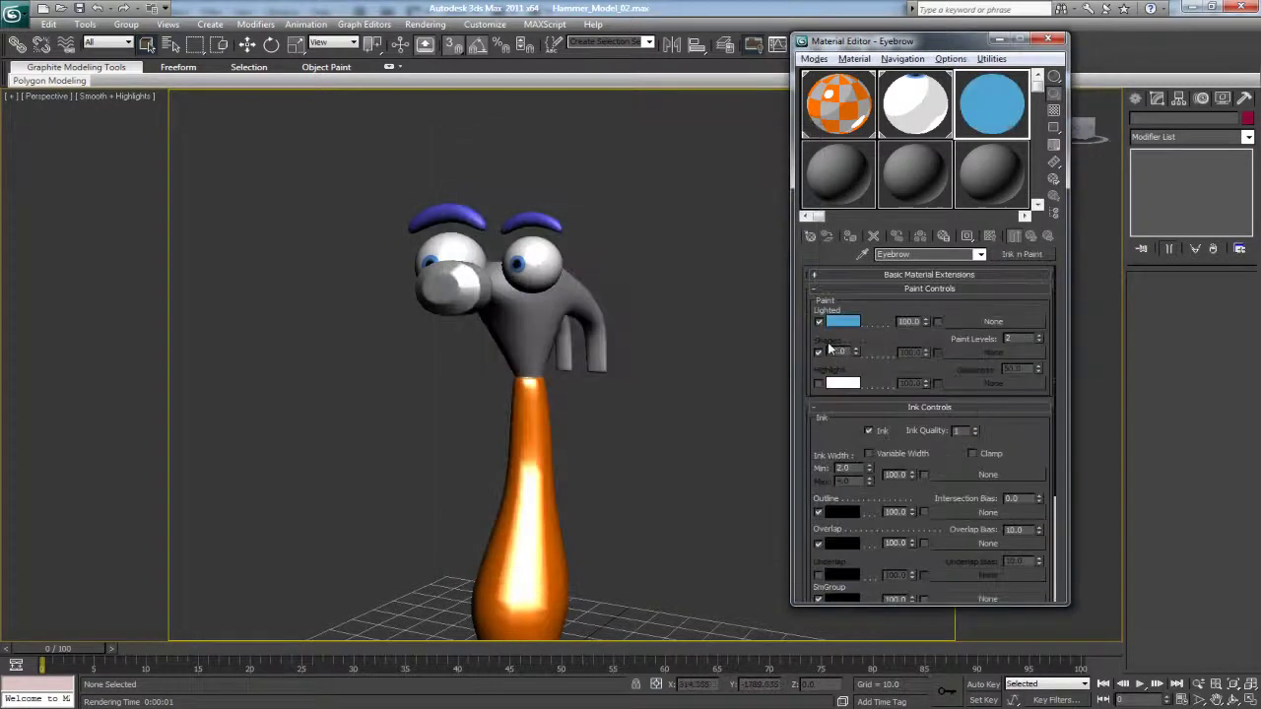
Change the Eyebrow material's Lighted paint color to brown.
left_click(845, 322)
left_click(538, 178)
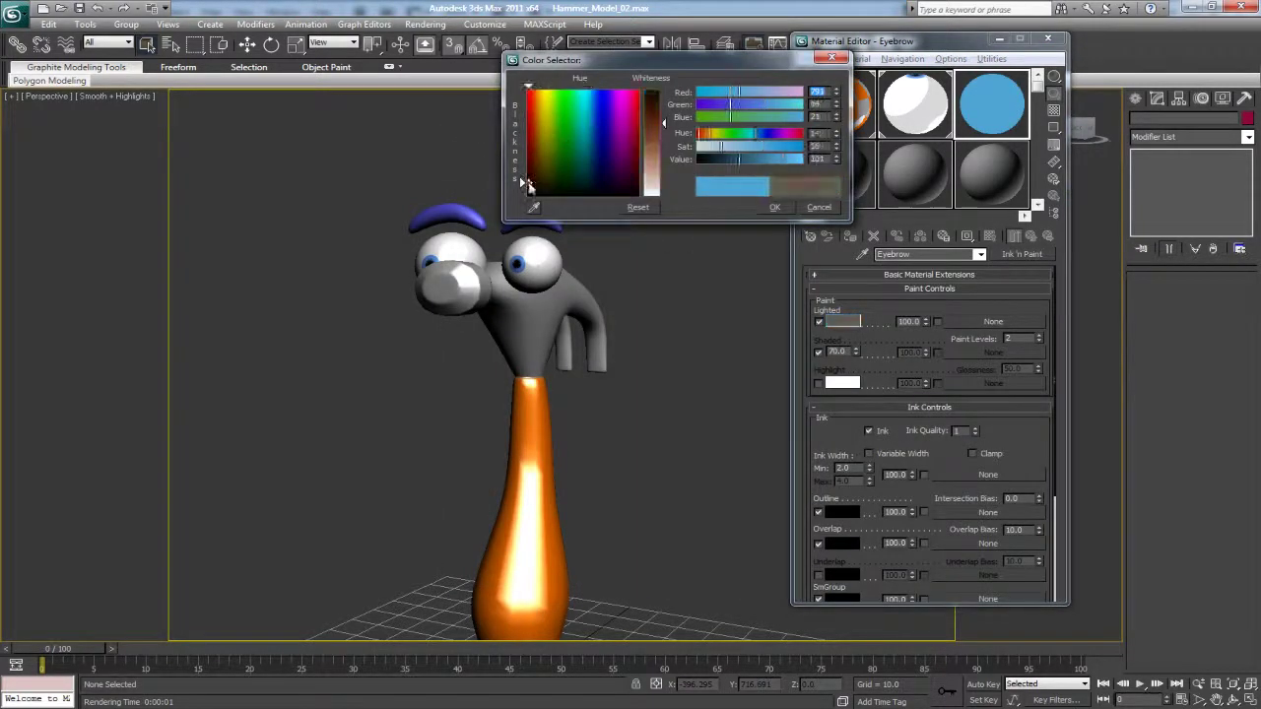
left_click(663, 114)
left_click_drag(749, 148, 759, 147)
left_click(741, 160)
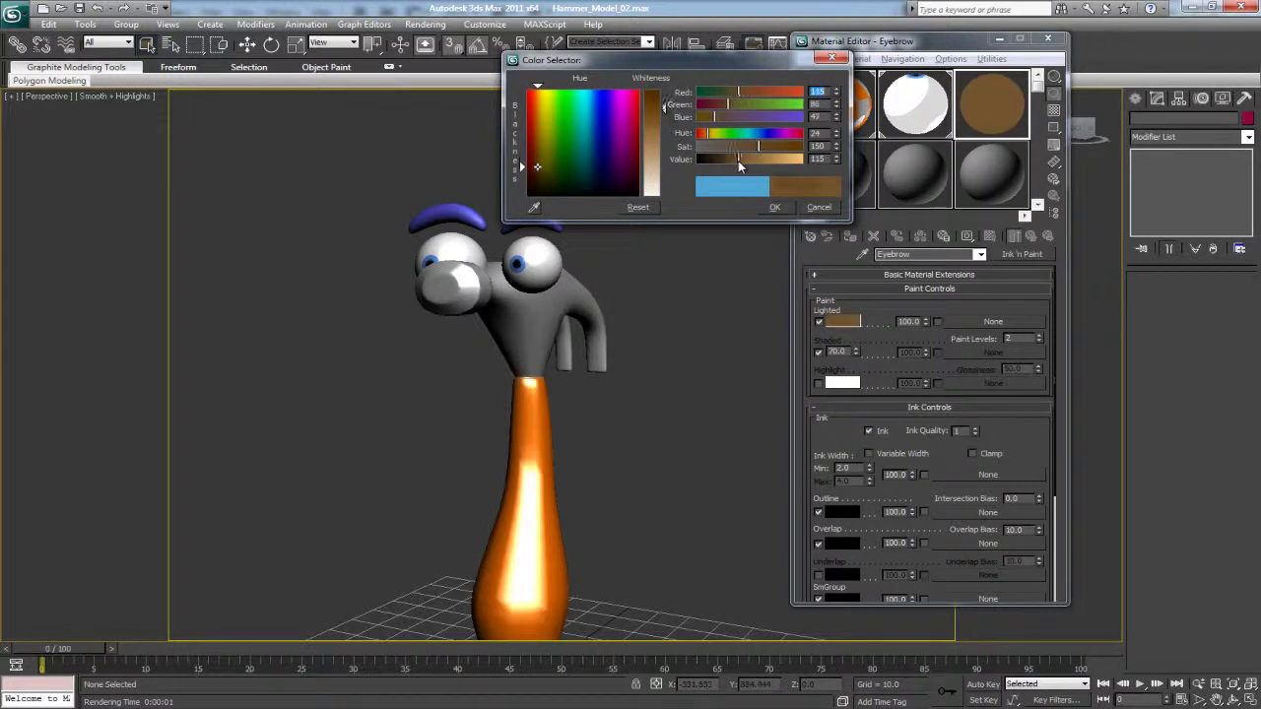
left_click(775, 208)
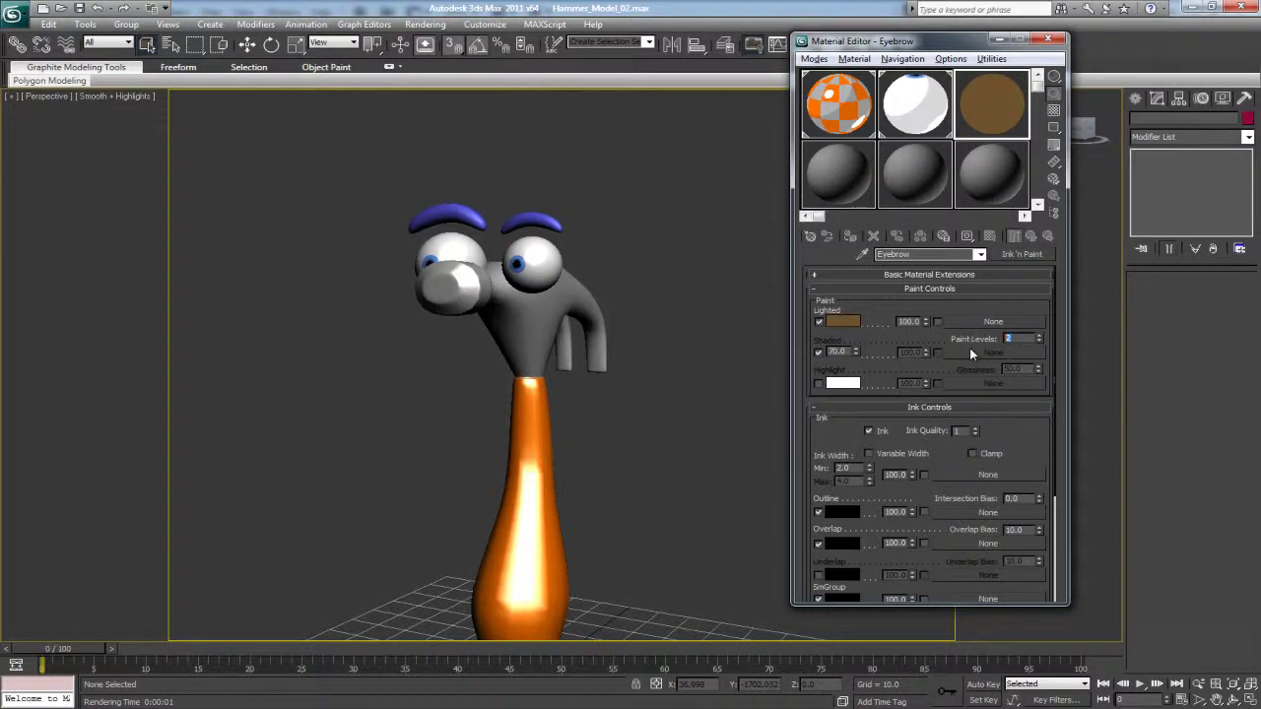
Set the Eyebrow material's Paint Levels and Ink Quality to 3, give it a darker brown Outline and enable Highlight.
left_click(956, 430)
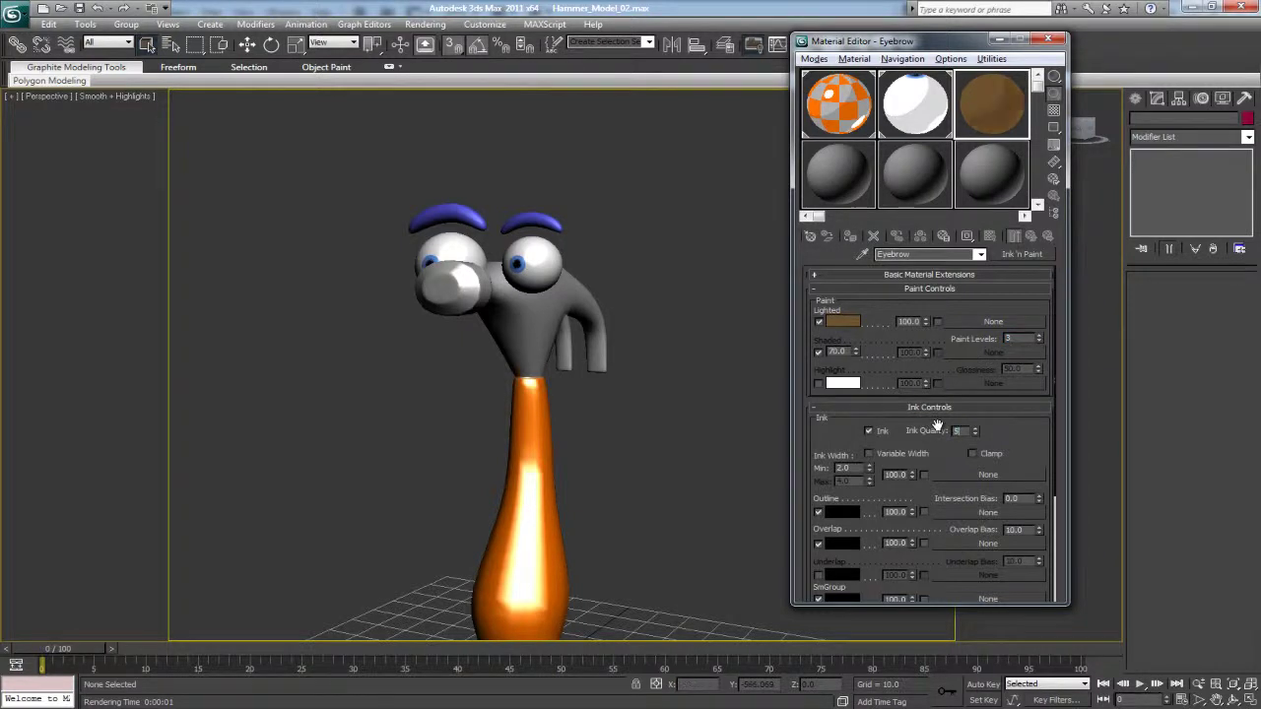
left_click(824, 513)
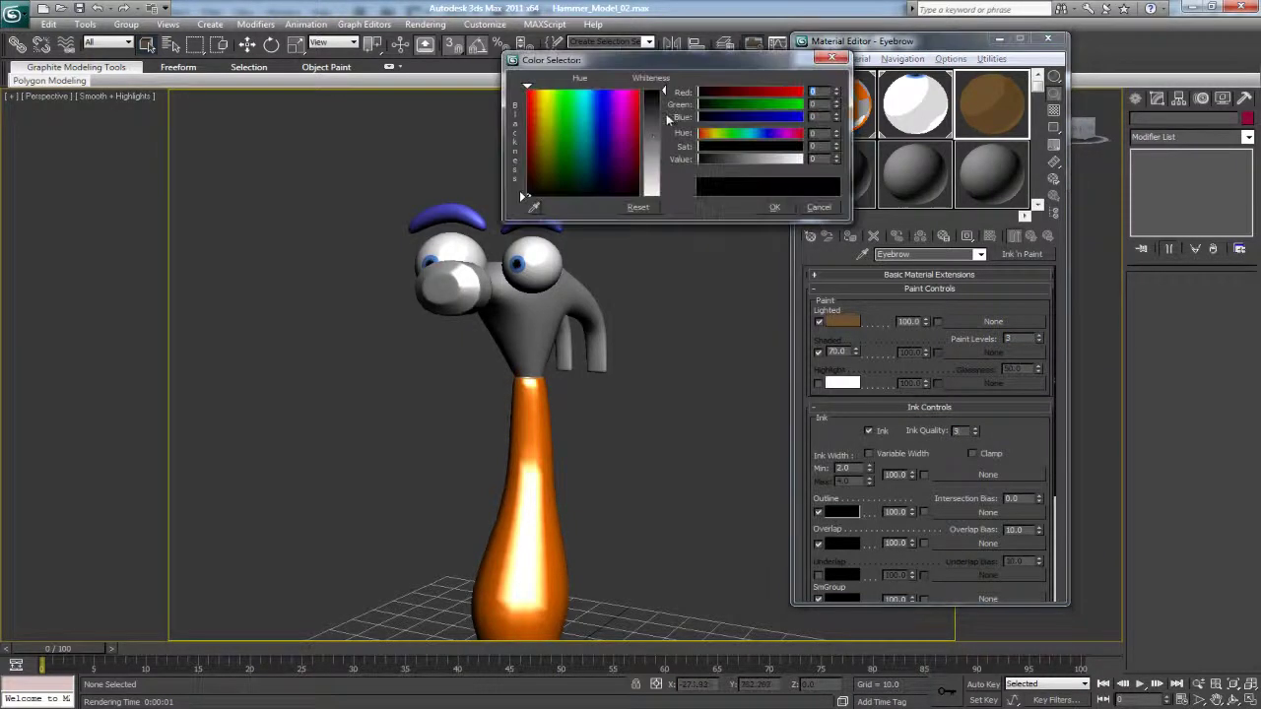
left_click(532, 207)
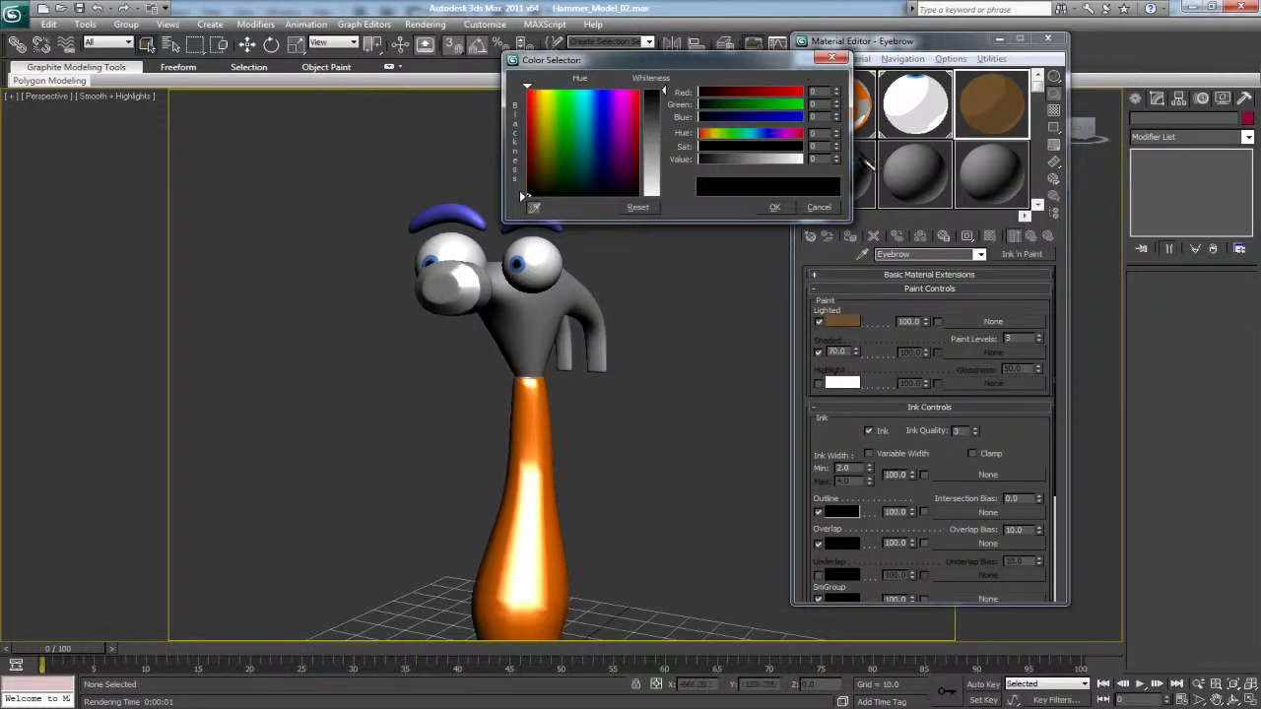
left_click(832, 319)
left_click_drag(742, 160, 726, 161)
left_click(775, 207)
left_click(819, 383)
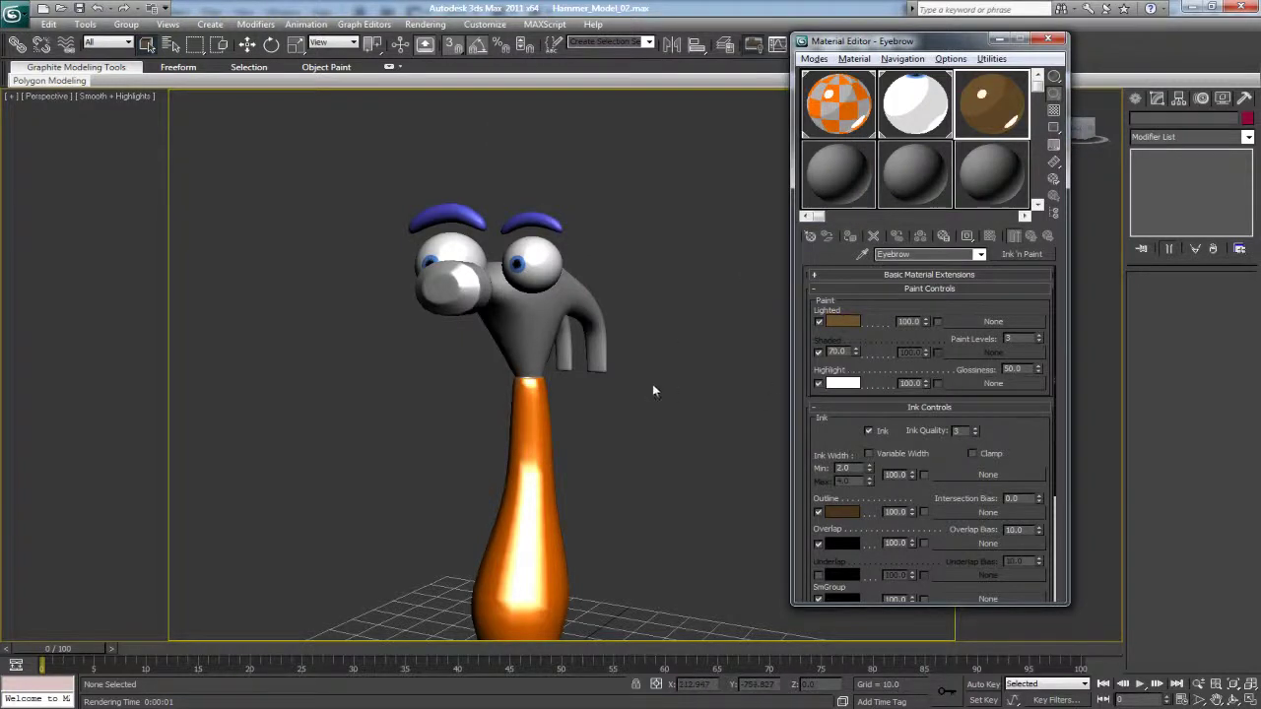
Turn off Highlight on both the Eyebrow material and the orange Body material.
middle_click_drag(630, 394, 655, 307, "alt")
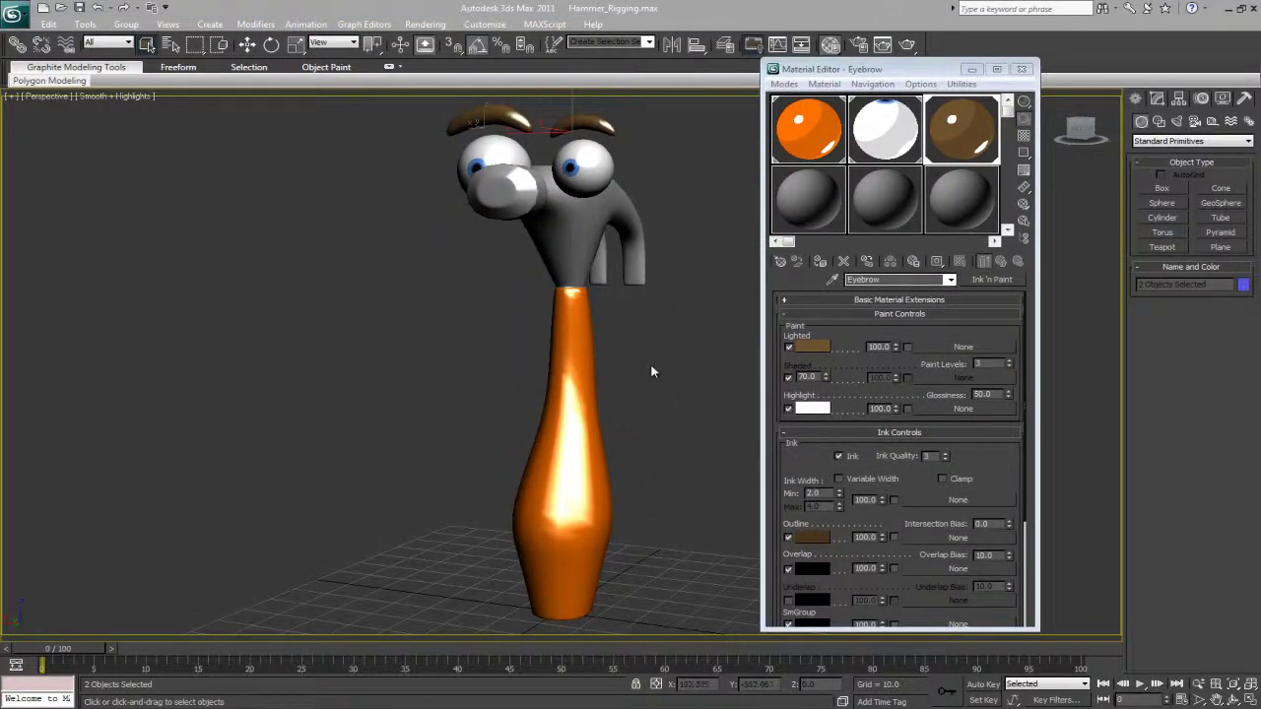
middle_click_drag(665, 330, 683, 352, "alt")
scroll(671, 318, "down", 3)
scroll(665, 319, "up", 3)
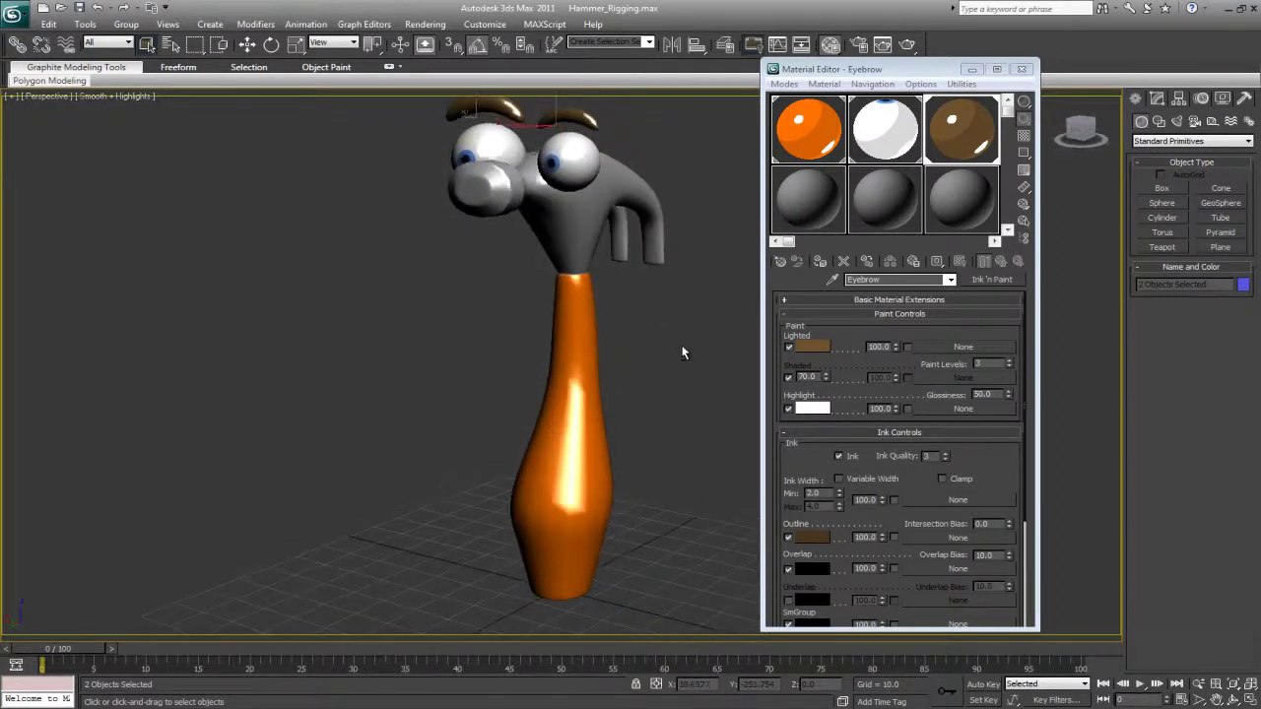
left_click(788, 408)
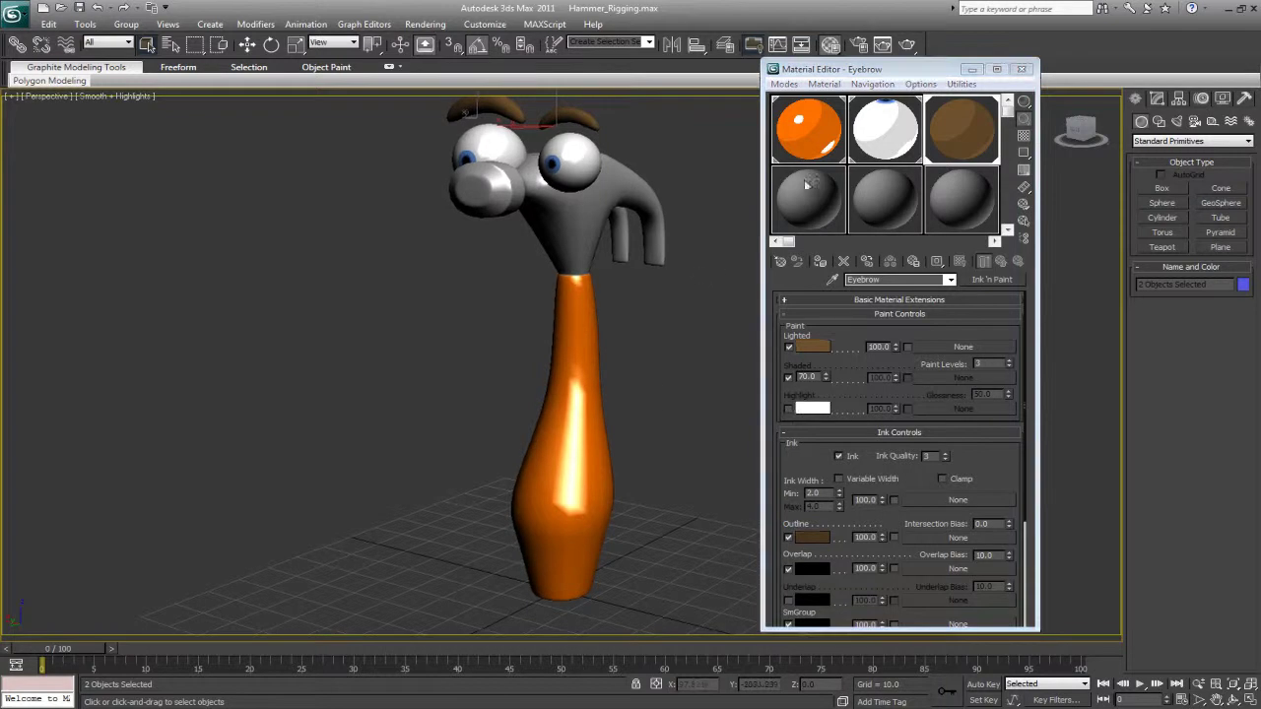
left_click(810, 132)
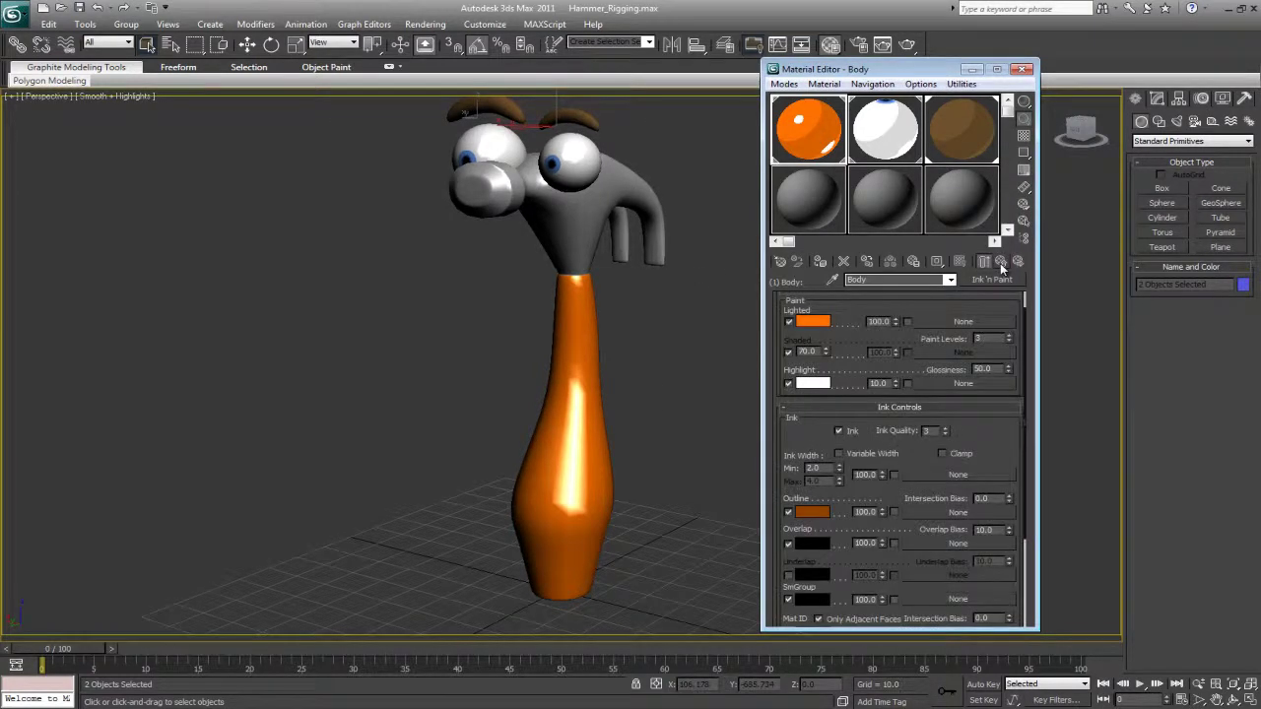
left_click(789, 384)
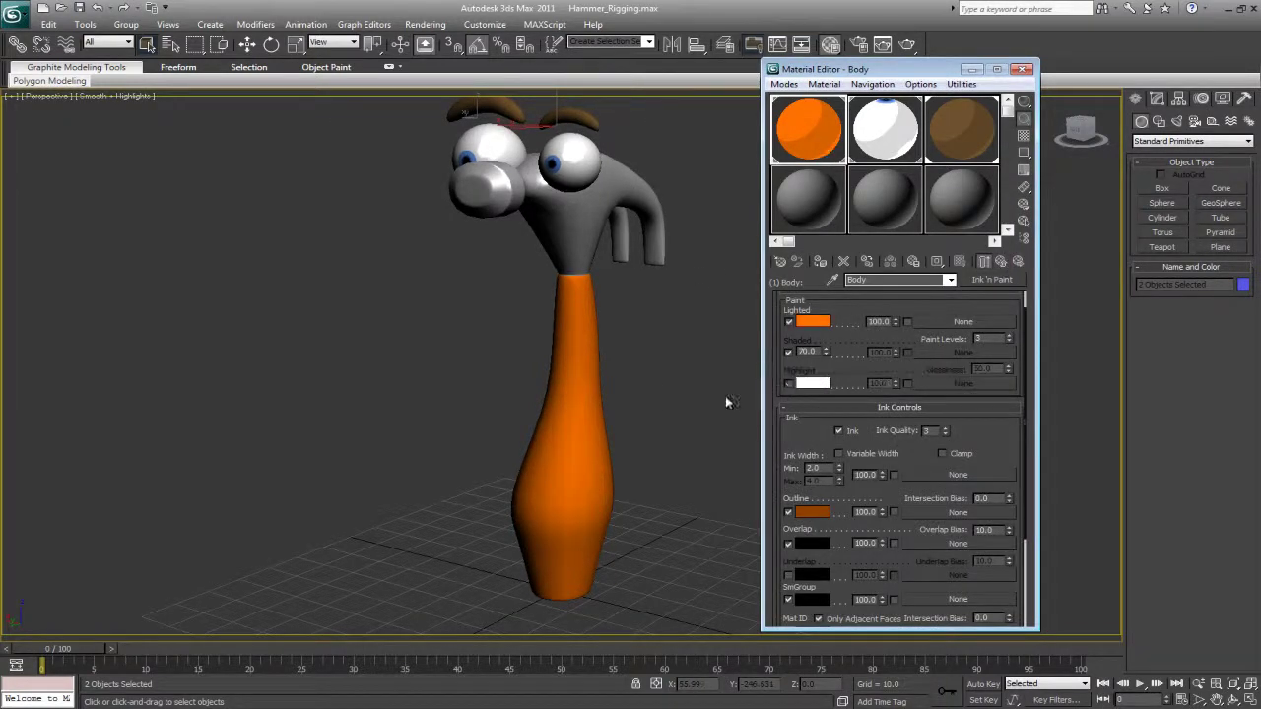
Deselect everything, put the Material Editor away and render the Perspective view to check the hammer without highlights.
left_click(668, 404)
middle_click_drag(668, 404, 645, 421, "alt")
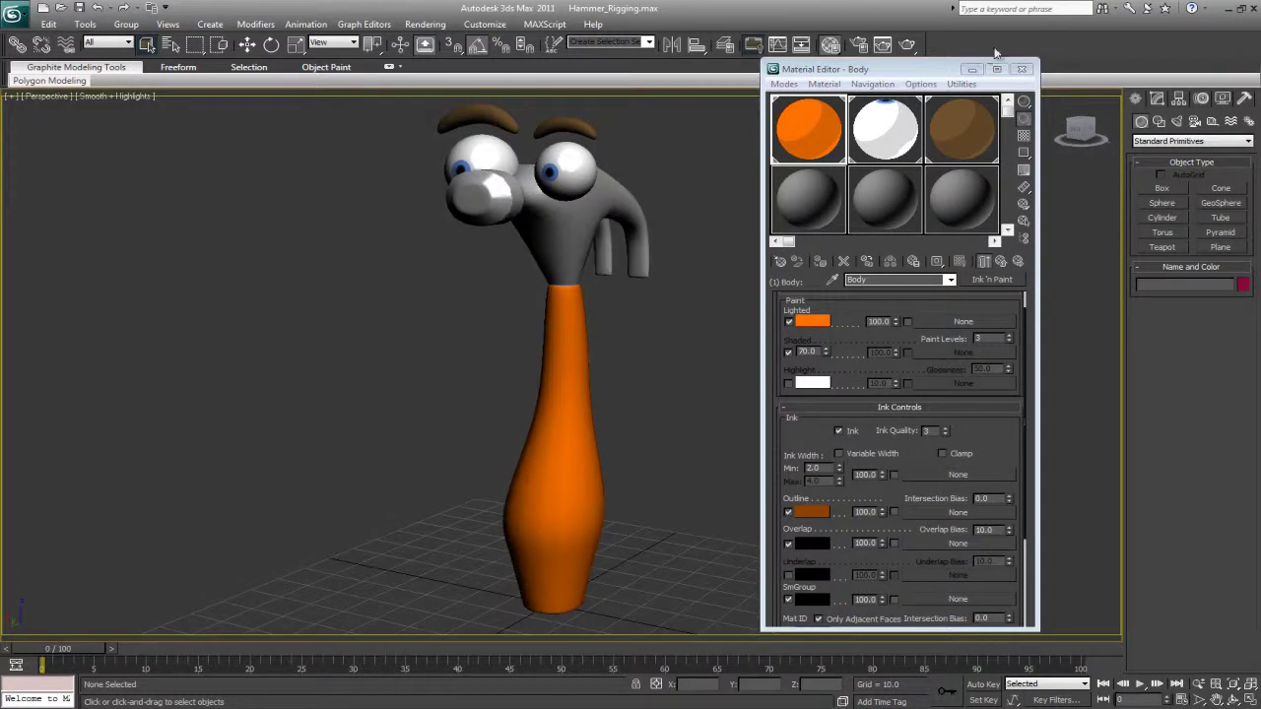
left_click(971, 69)
left_click(908, 45)
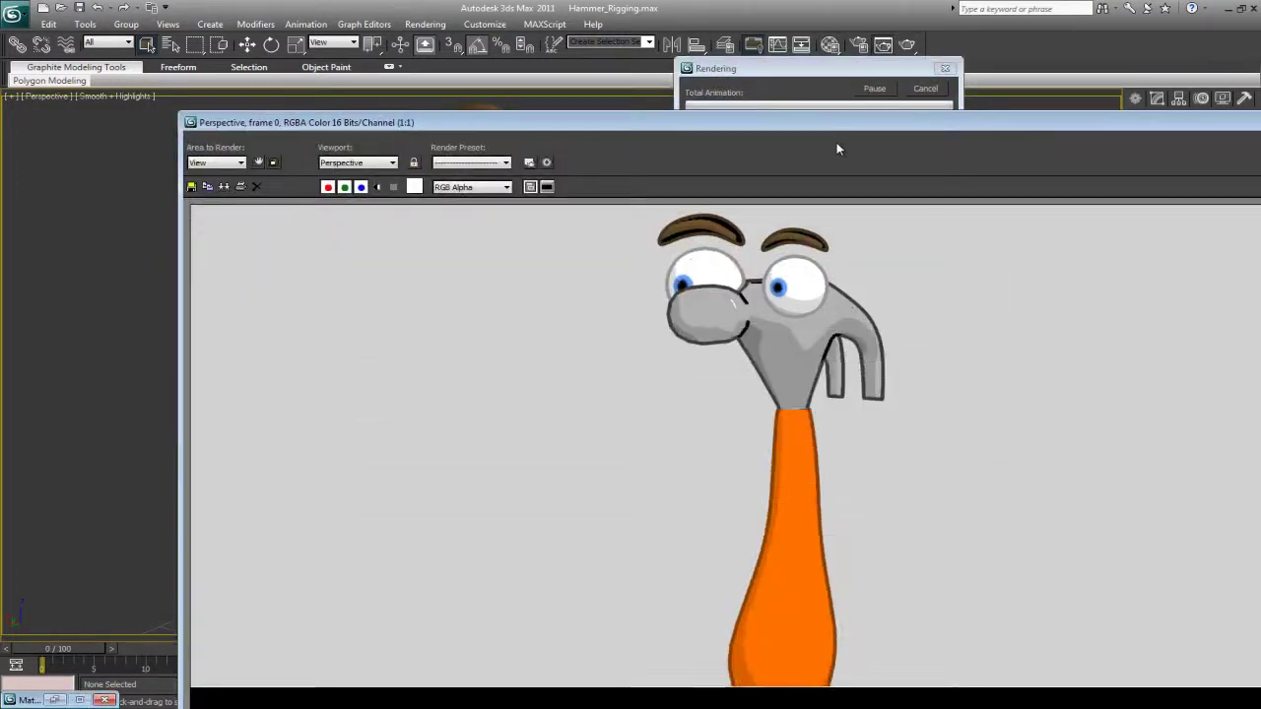
left_click_drag(852, 115, 728, 12)
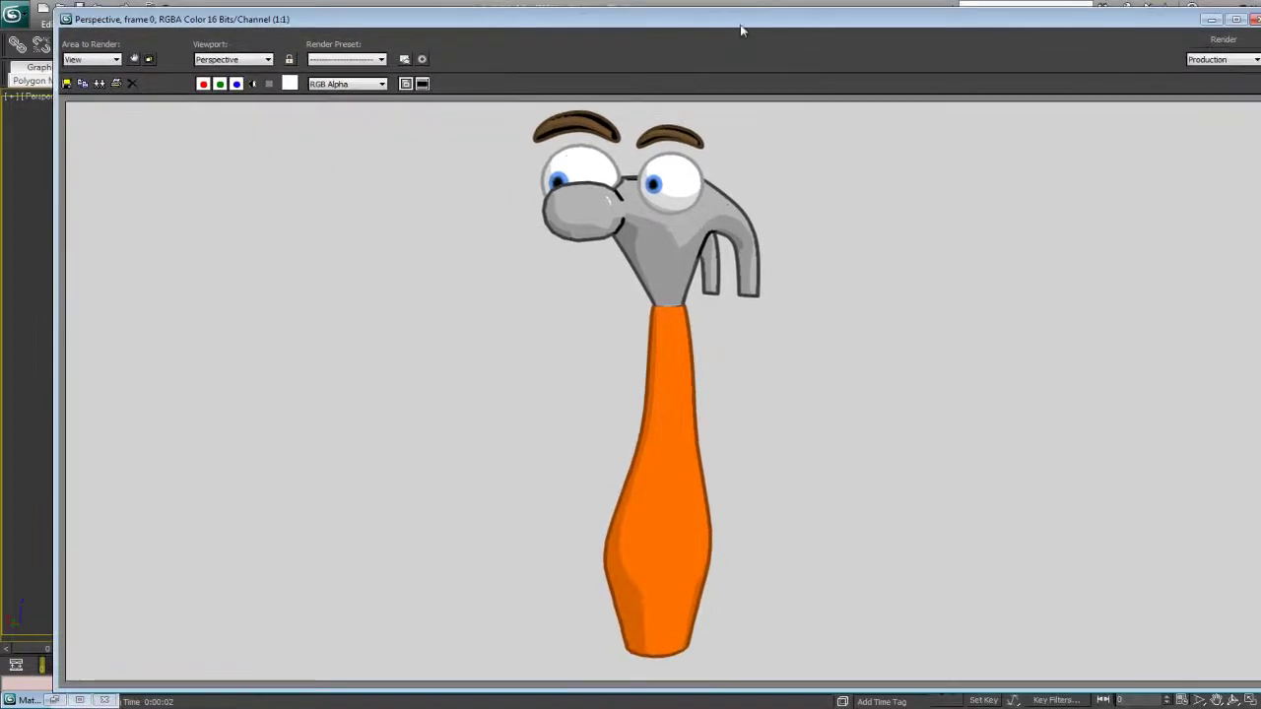
left_click(1254, 22)
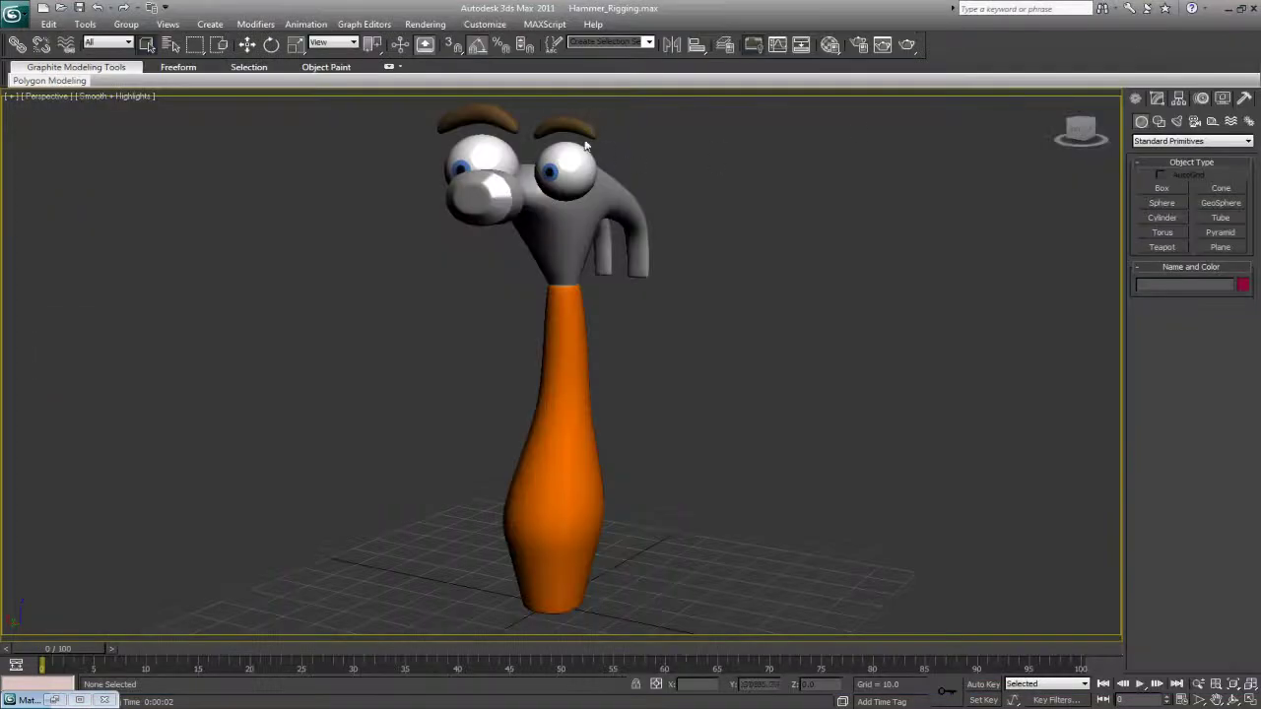
Set the Eyebrow material's minimum Ink Width to 28.5 and turn off its Overlap and SmGroup inks.
left_click(830, 44)
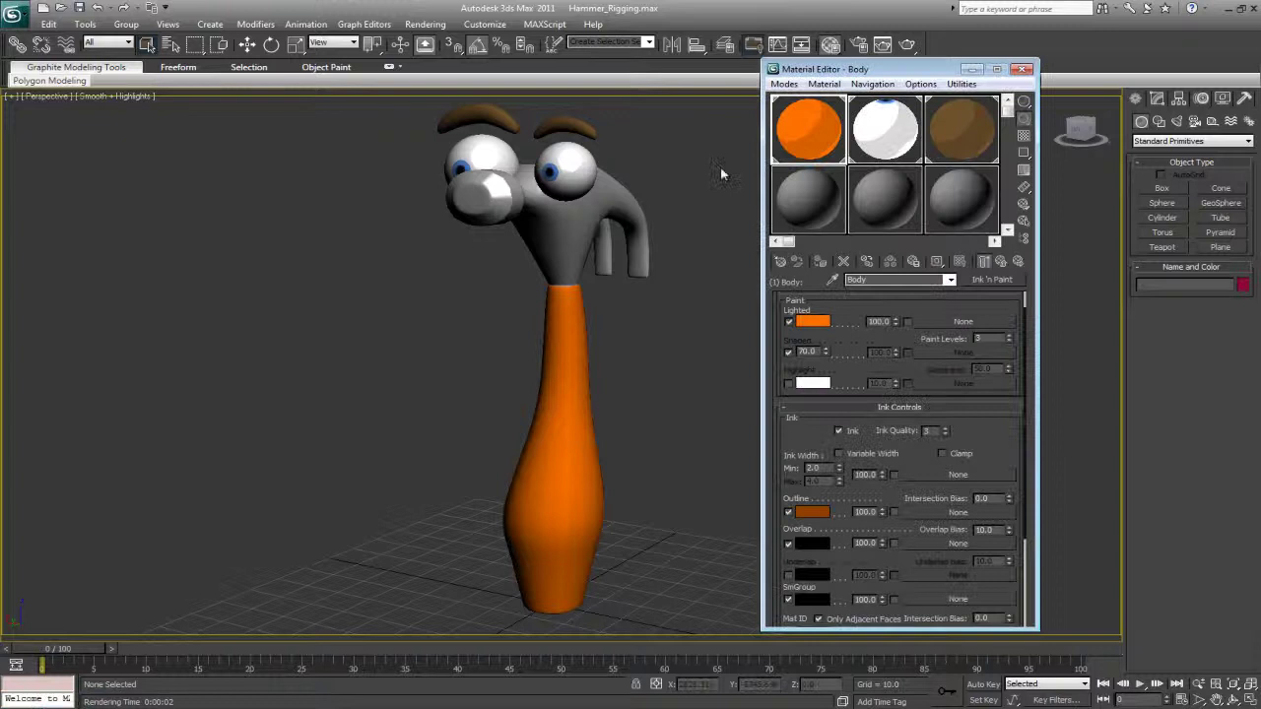
left_click(932, 123)
scroll(776, 520, "down", 5)
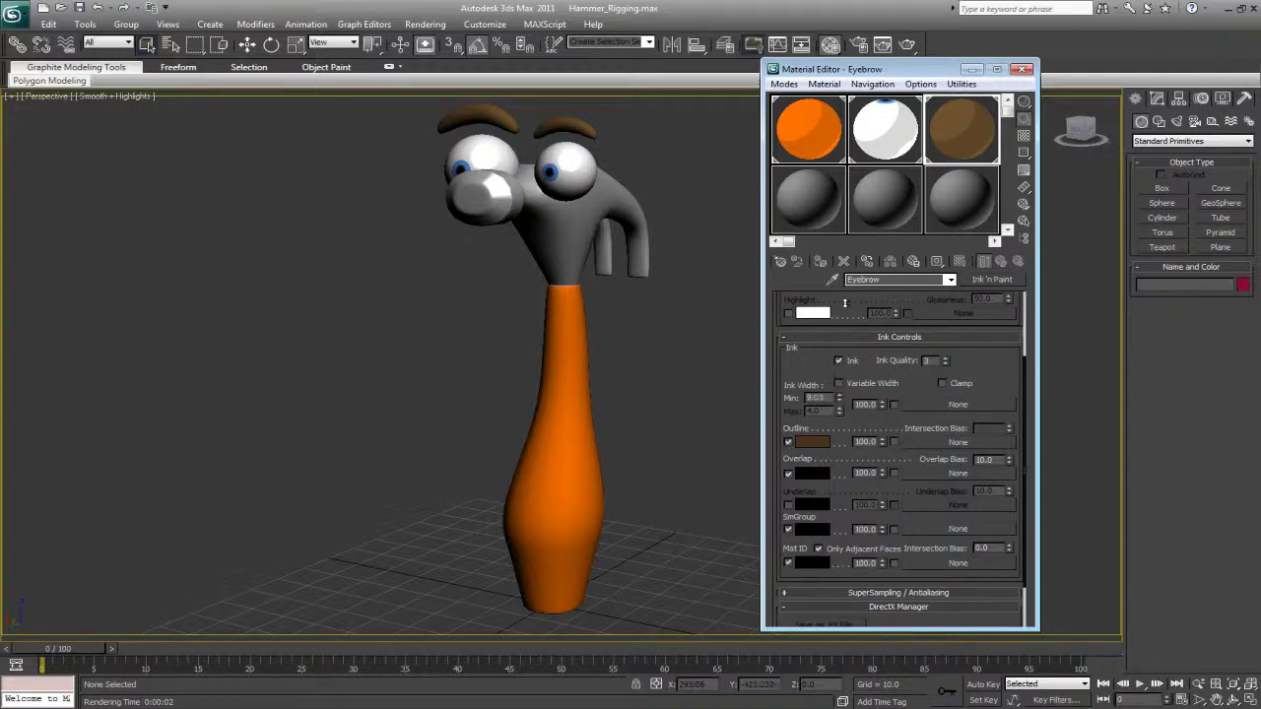
left_click_drag(840, 403, 843, 369)
left_click(788, 473)
left_click(788, 529)
Render the Perspective view to check the eyebrow ink, then close the render.
middle_click_drag(672, 401, 674, 404)
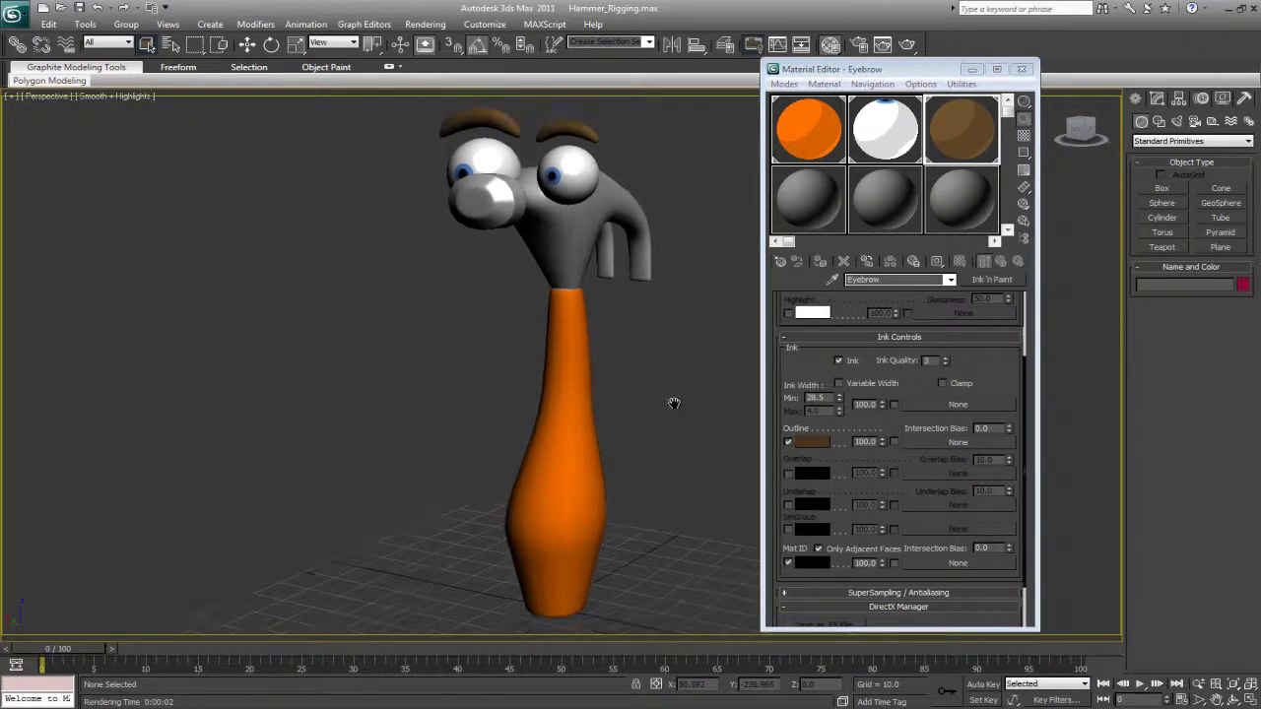
left_click(901, 45)
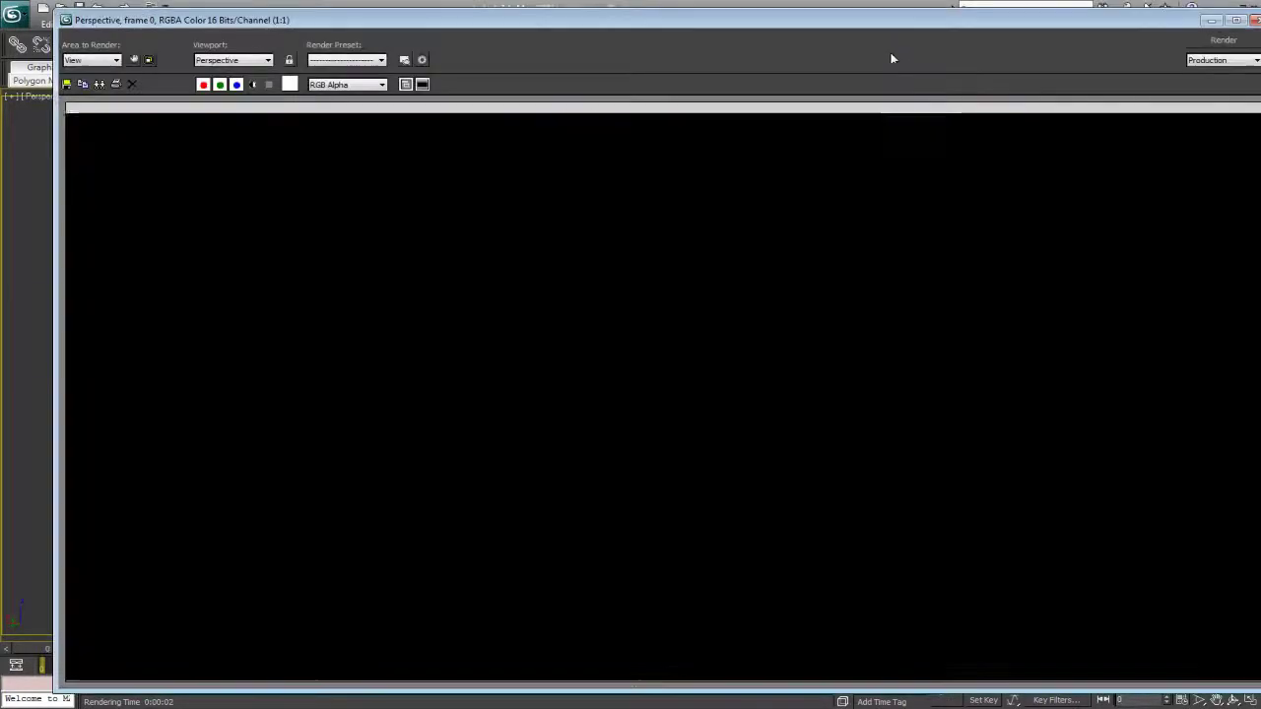
left_click(1252, 21)
Set the Eyebrow material's minimum Ink Width to 0.0 and render the Perspective view again.
left_click(840, 400)
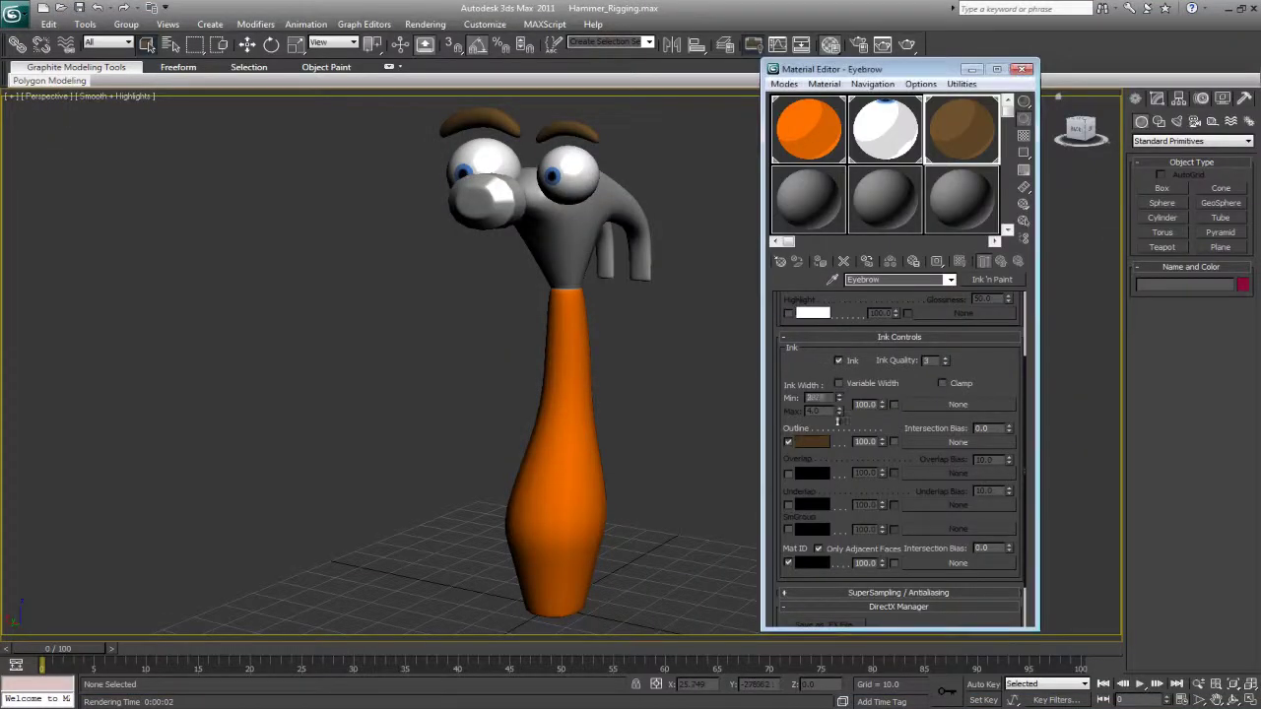
left_click(680, 320)
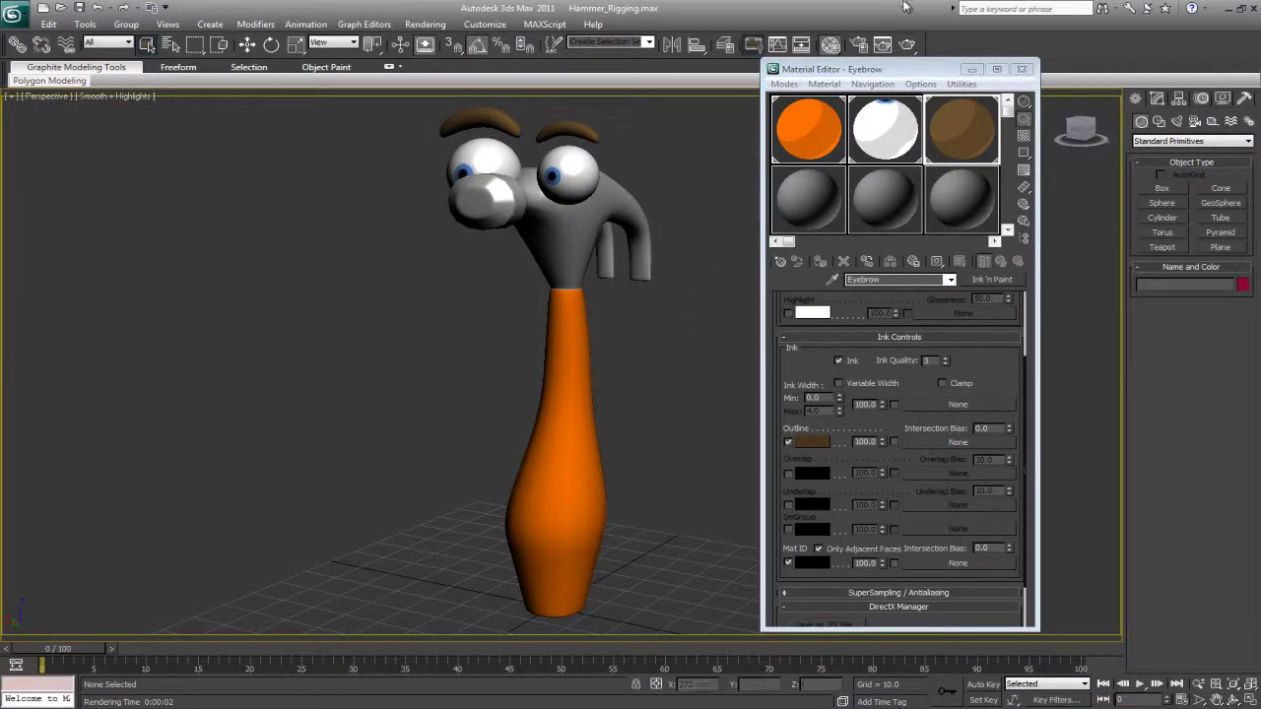
left_click(906, 46)
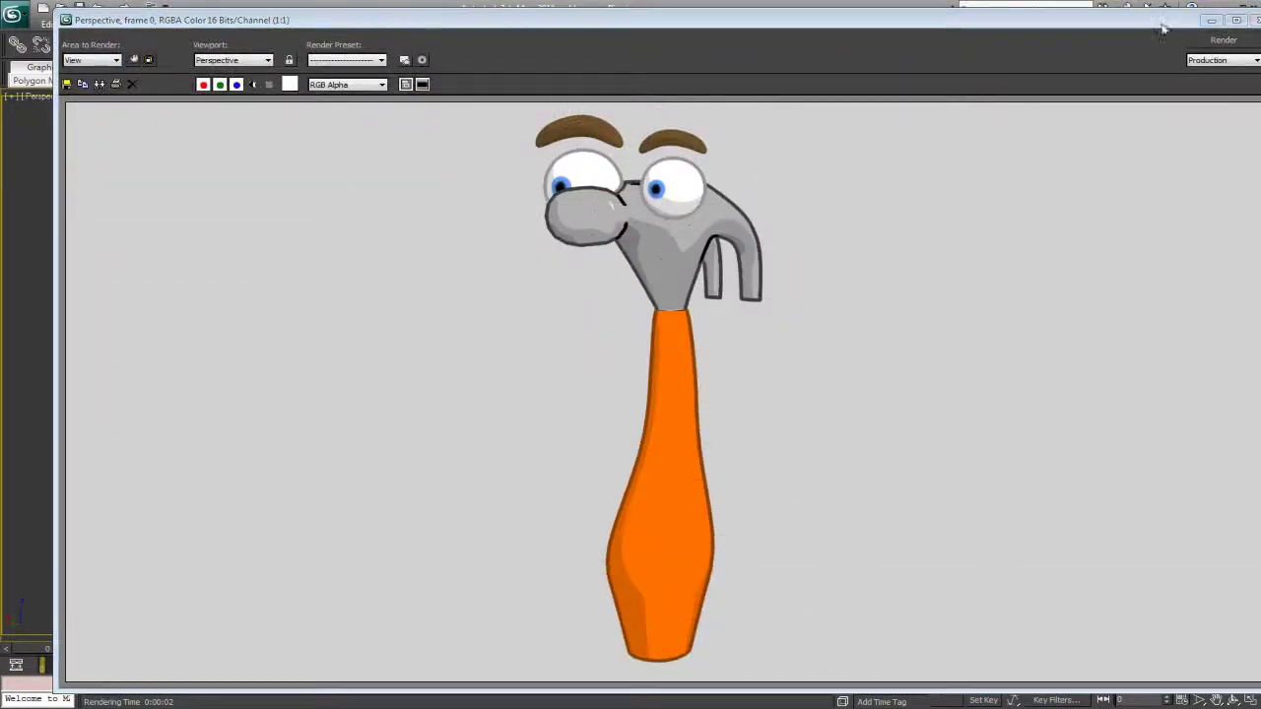
left_click_drag(1182, 29, 1159, 27)
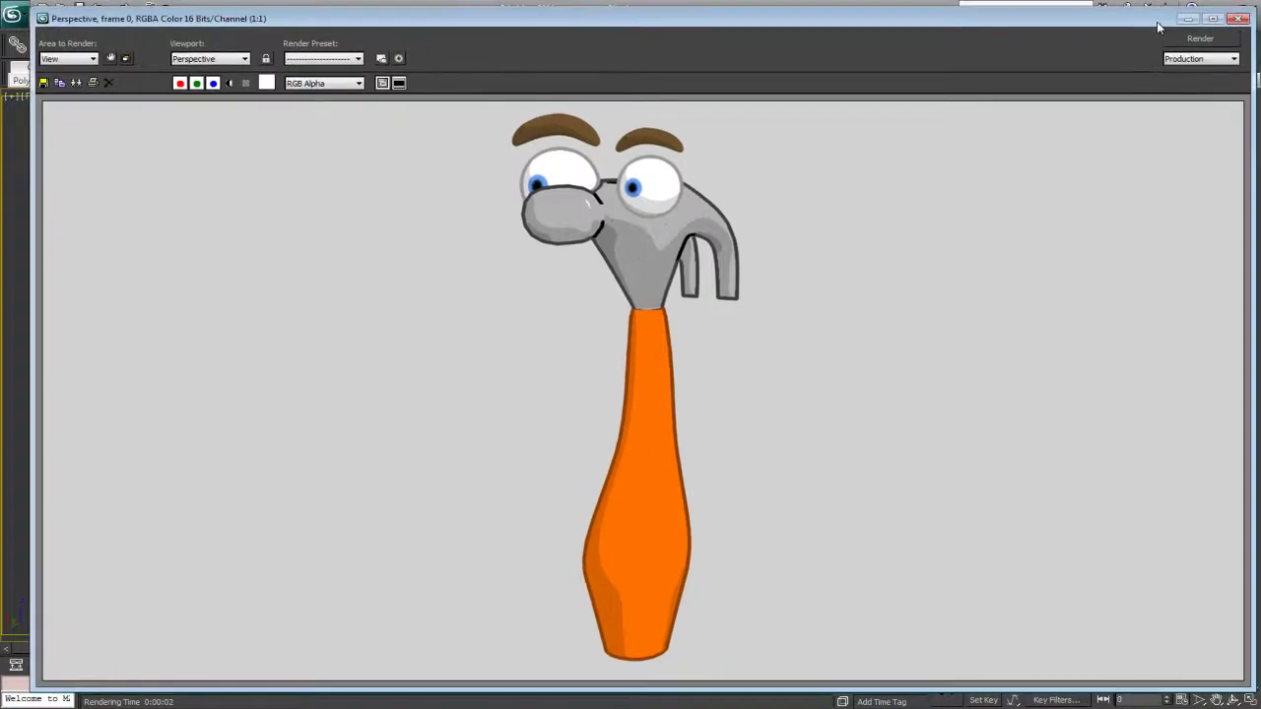
left_click(1237, 19)
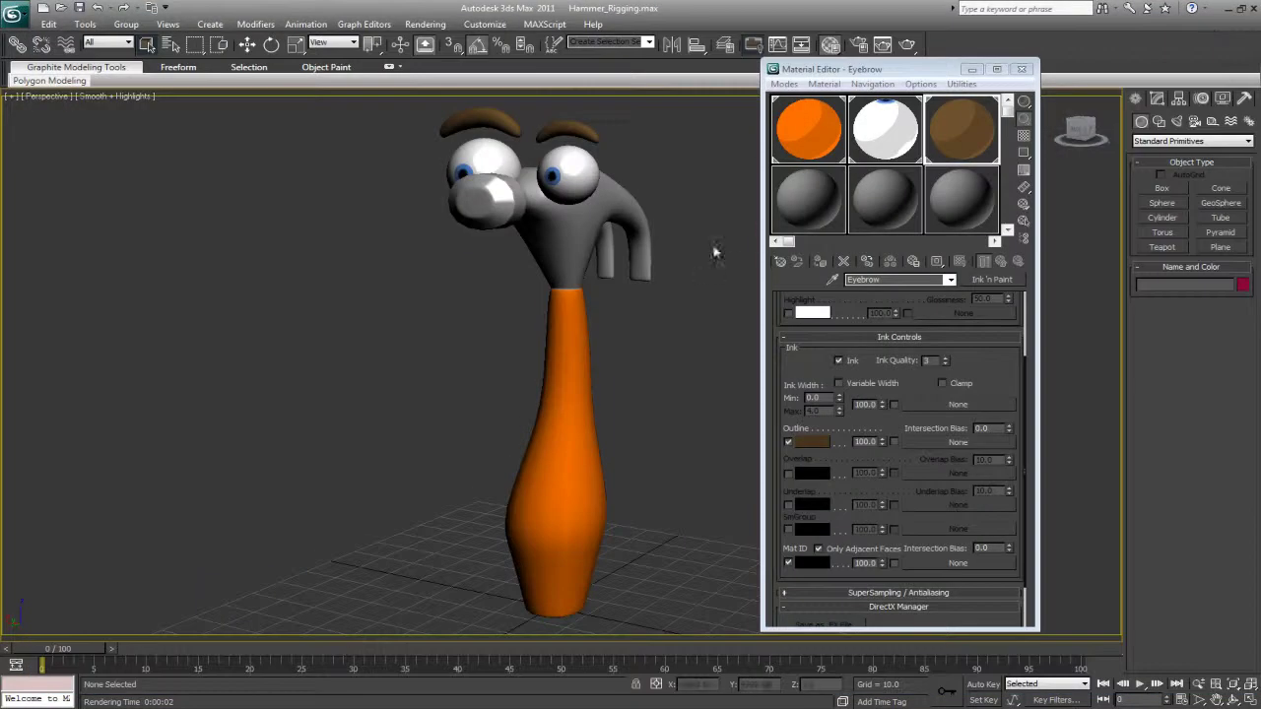
Put the Material Editor away and switch to the four-viewport layout for creating a standard Omni light.
left_click(1029, 63)
scroll(802, 262, "down", 2)
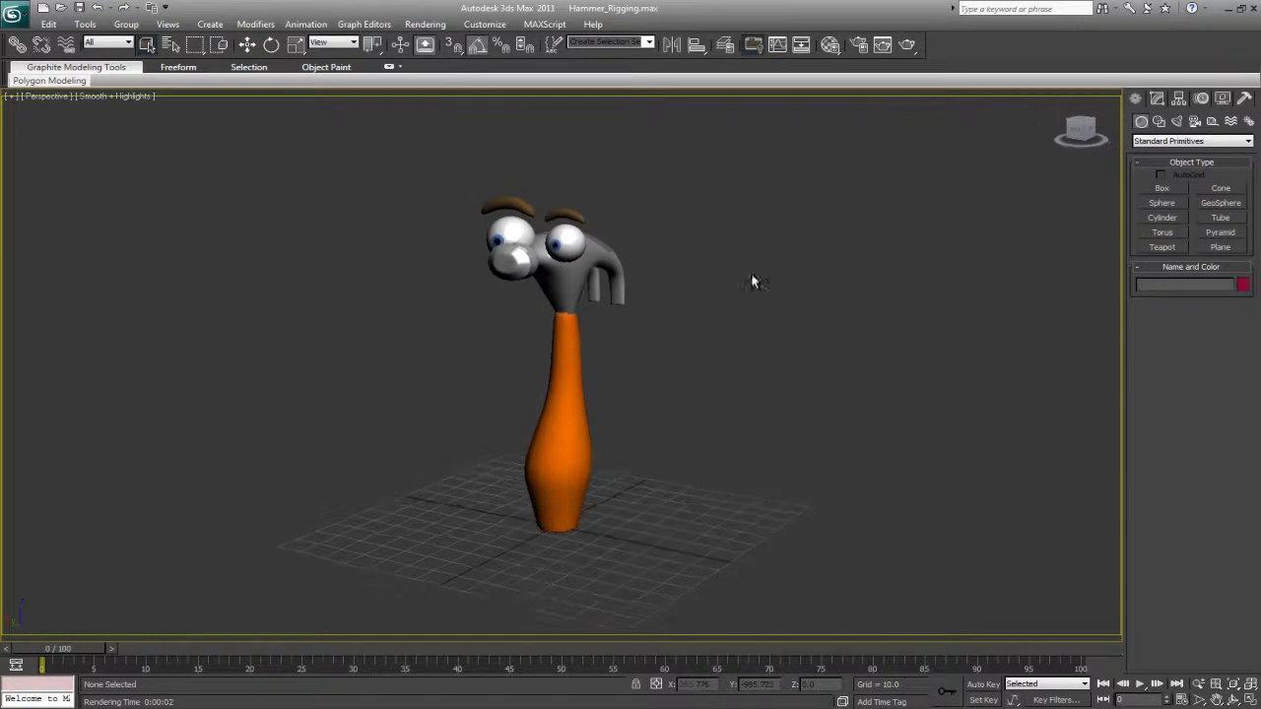
left_click(207, 25)
mouse_move(259, 222)
mouse_move(385, 239)
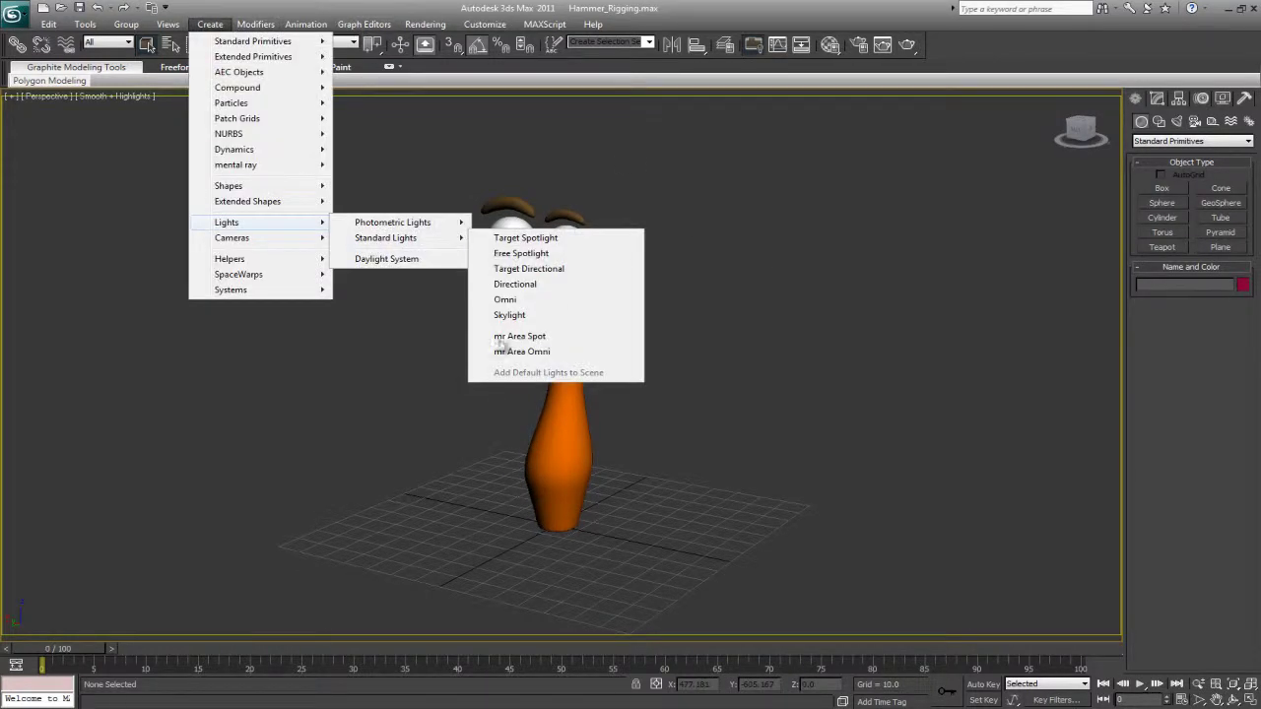
left_click(504, 300)
key("alt+w")
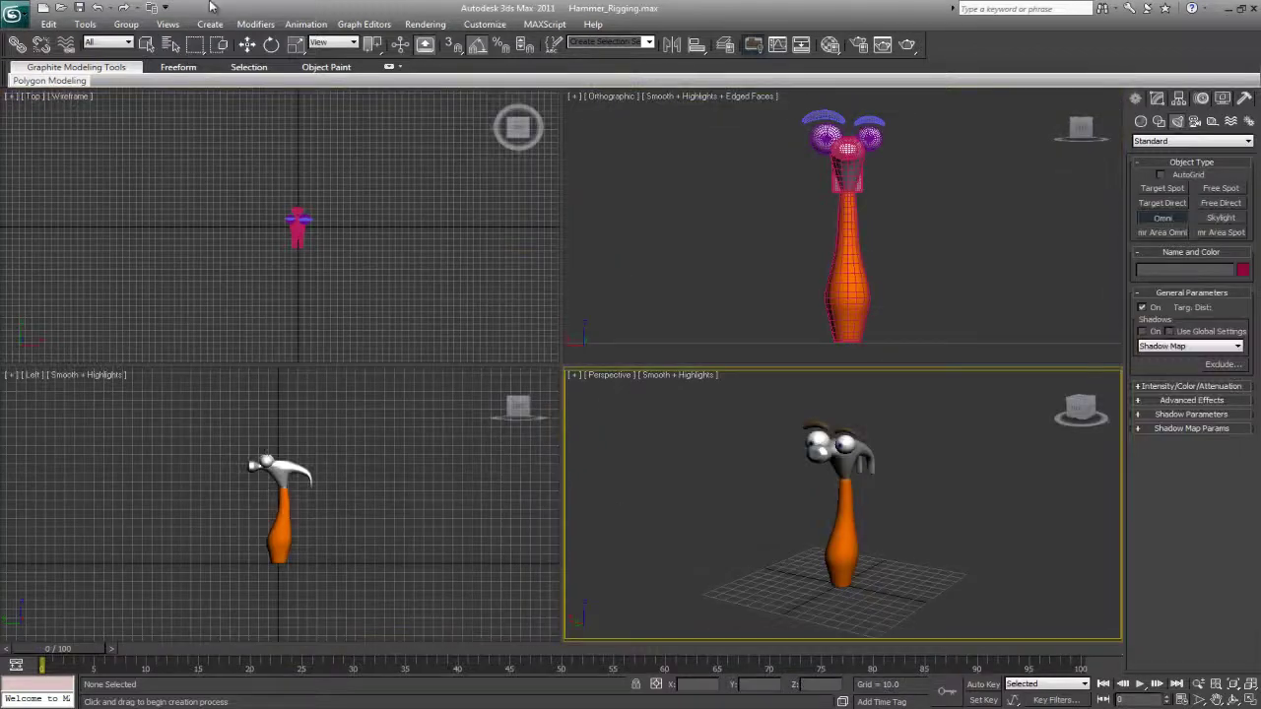
Place three standard Omni lights around the hammer in the Top view: front-right, behind, and to its left.
left_click(210, 24)
mouse_move(249, 222)
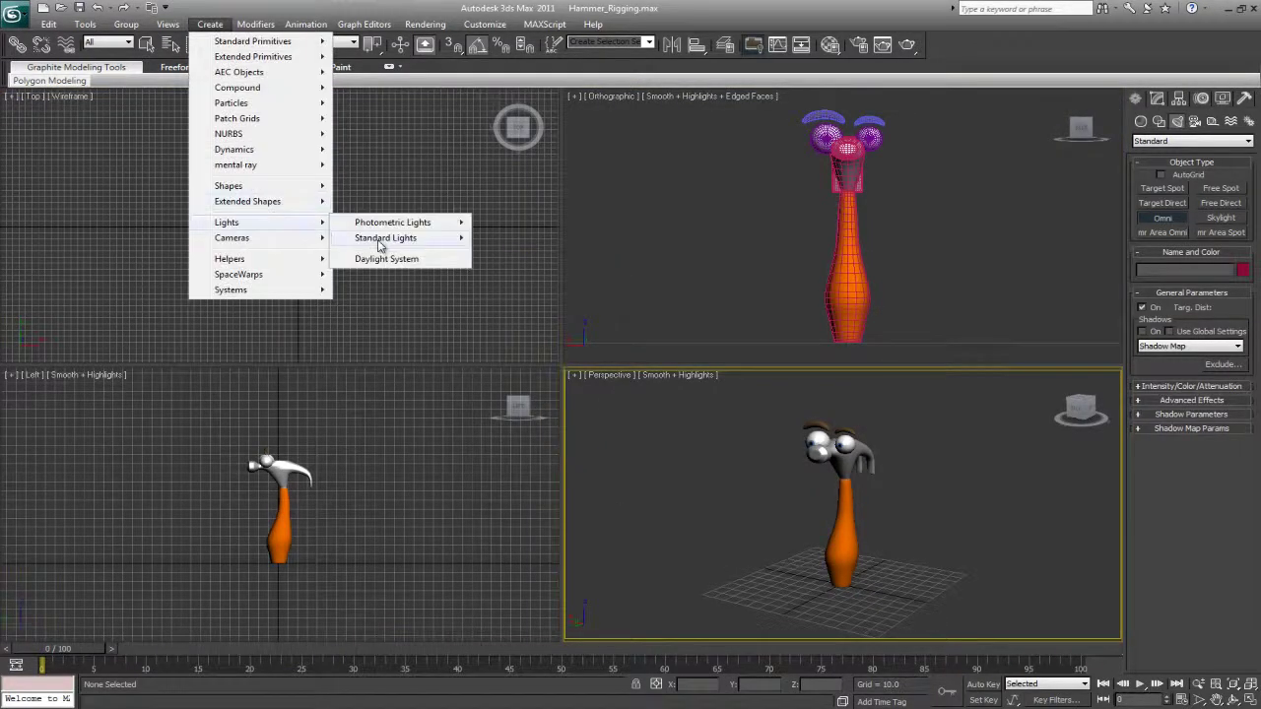
mouse_move(380, 242)
left_click(501, 299)
left_click(419, 290)
scroll(292, 224, "down", 5)
scroll(295, 227, "up", 8)
scroll(306, 228, "down", 3)
left_click(355, 280)
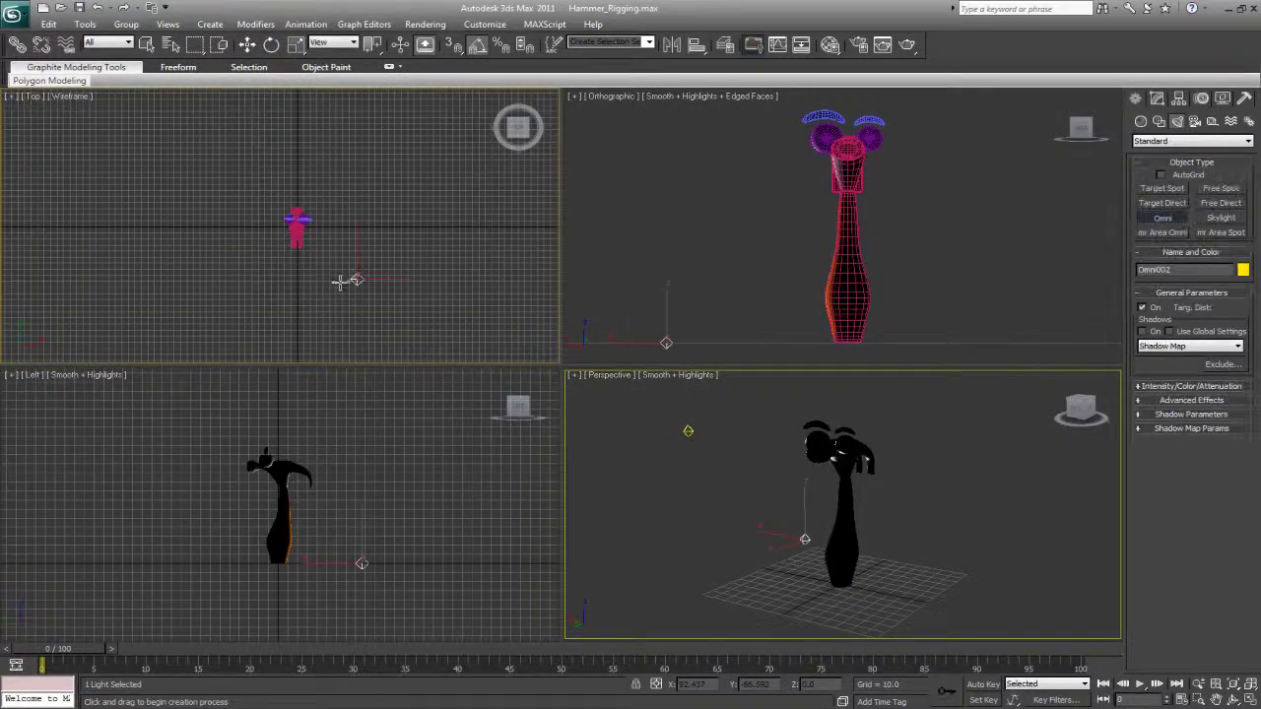
left_click(320, 127)
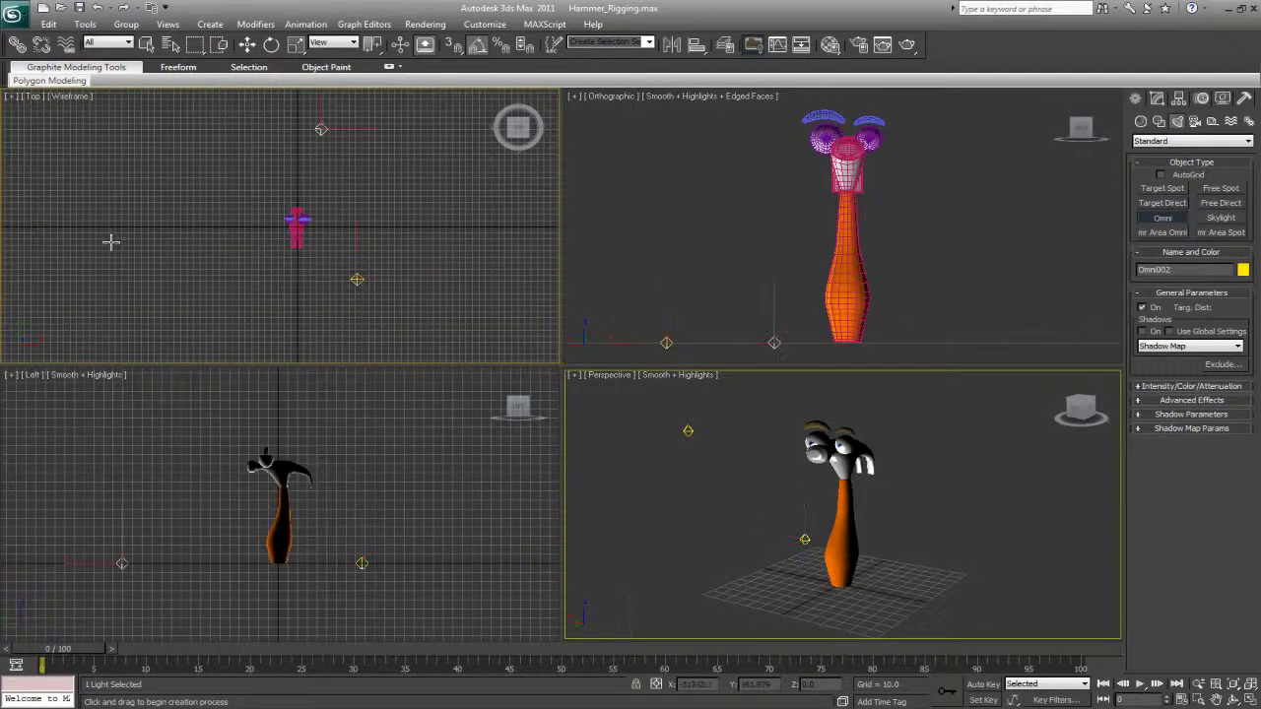
left_click(204, 198)
right_click(299, 151)
Raise the front-right Omni light to about Z 69, keeping its position in plan.
left_click(356, 280)
scroll(843, 501, "down", 3)
key("w")
middle_click_drag(838, 504, 785, 497, "alt")
left_click_drag(877, 504, 877, 460)
left_click(915, 492)
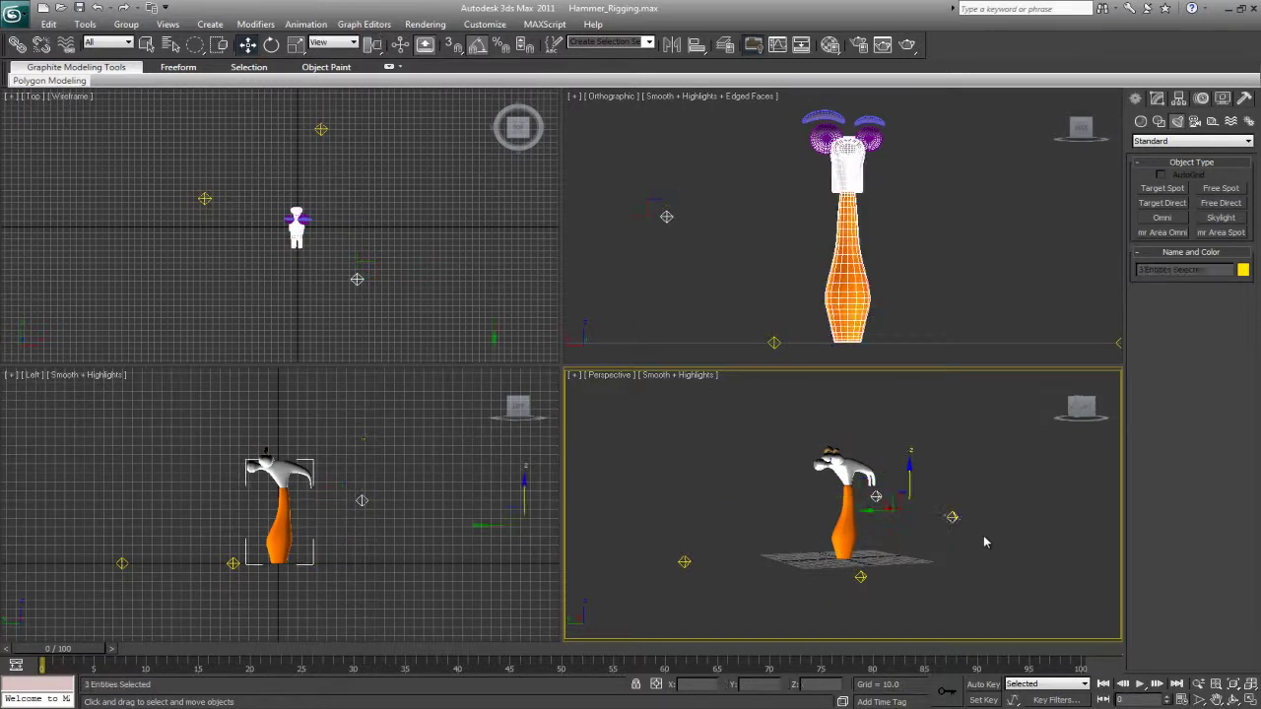
Raise the remaining two Omni lights vertically off the ground, the left one to about Z 83.
middle_click_drag(936, 535, 1007, 545, "alt")
left_click(987, 515)
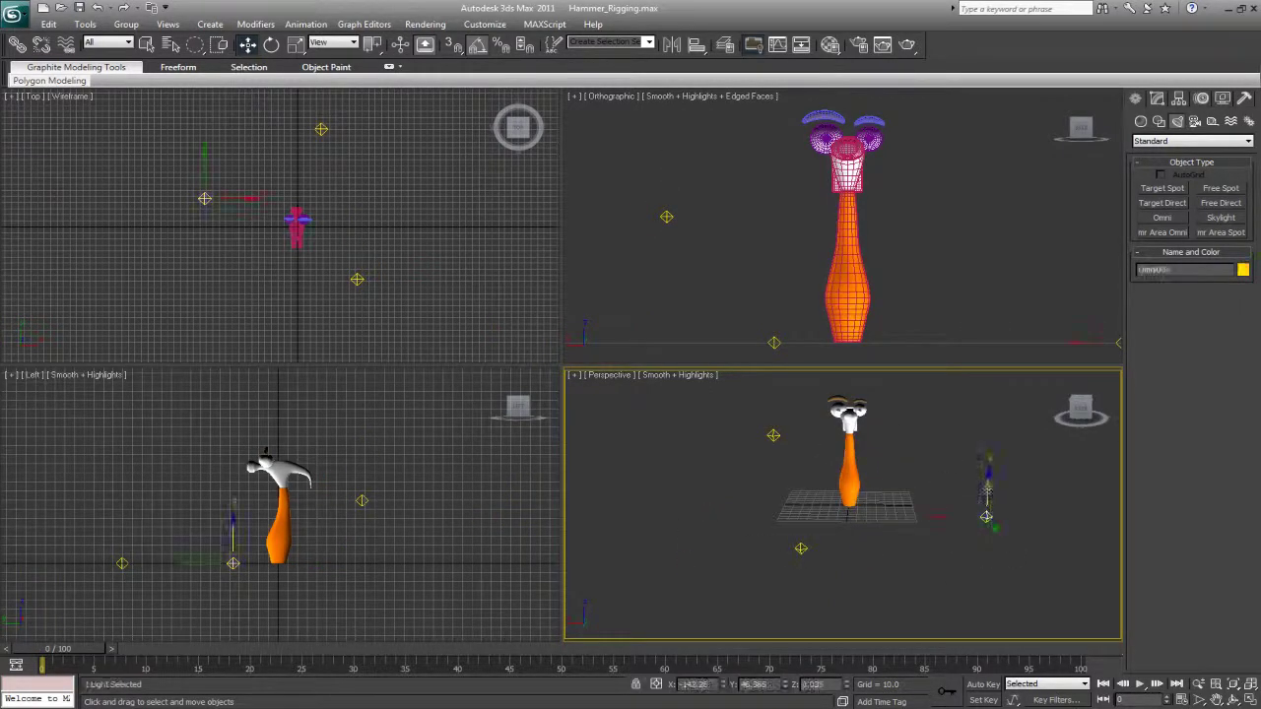
left_click_drag(986, 515, 990, 443)
left_click_drag(803, 549, 799, 471)
Set the intensity multiplier of the Omni light on the hammer's left to 0.3.
left_click(993, 441)
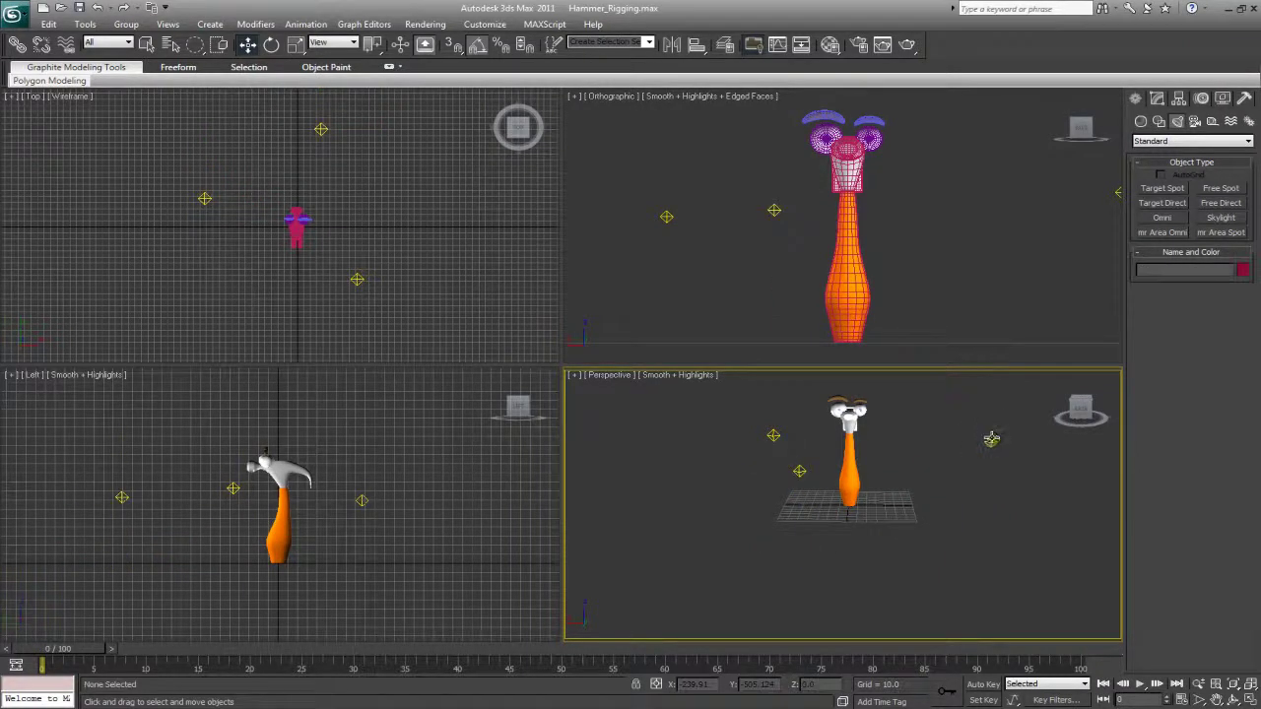
left_click(992, 441)
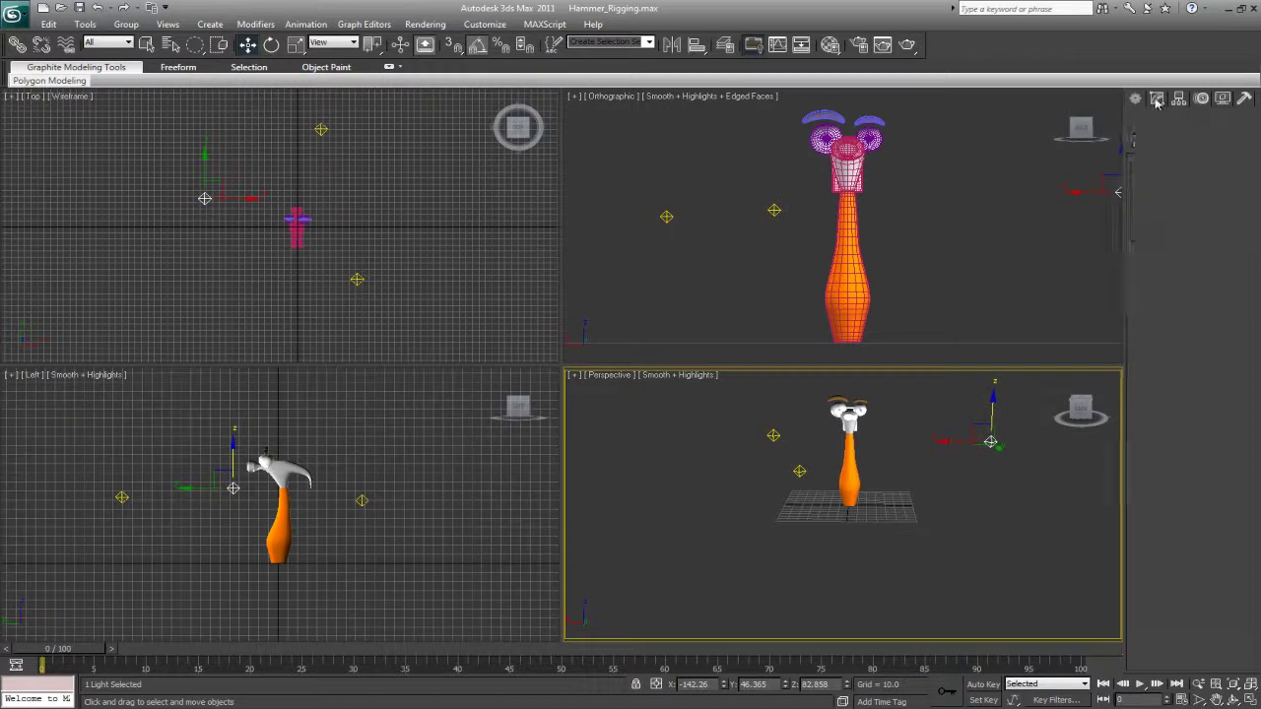
left_click(1156, 98)
left_click(1159, 411)
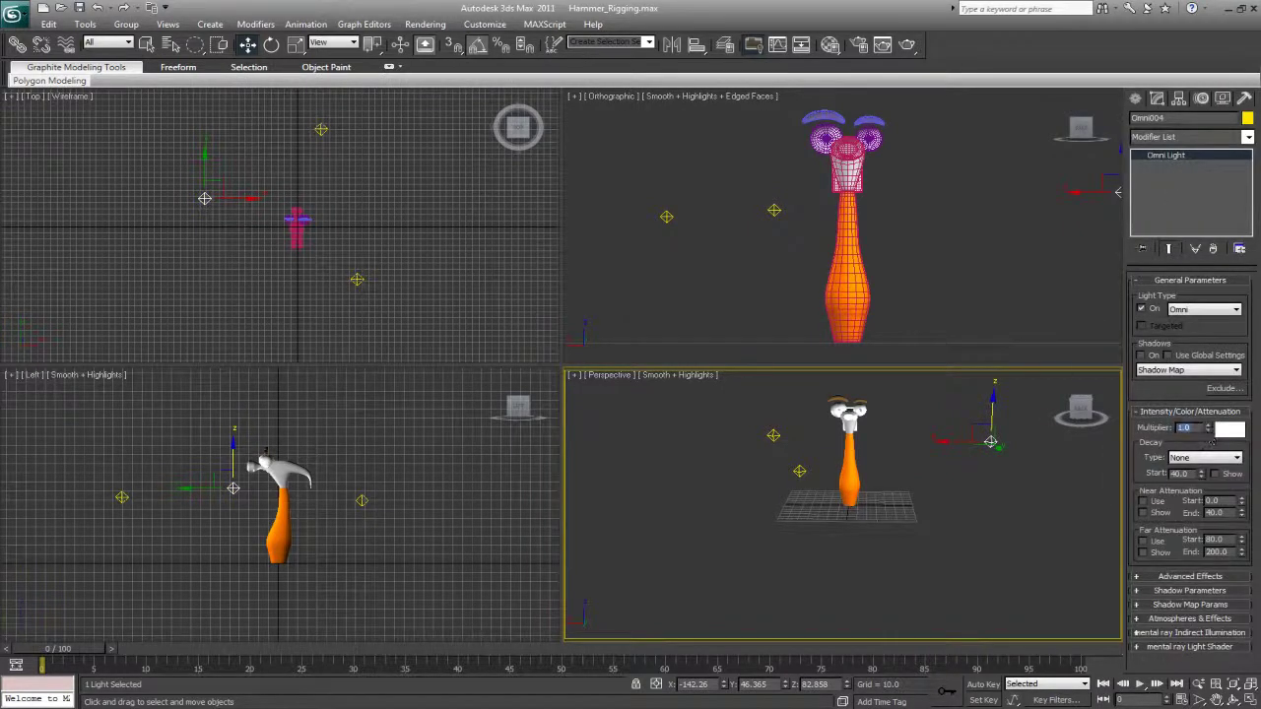
left_click_drag(1196, 429, 1081, 410)
type(".3")
key("Return")
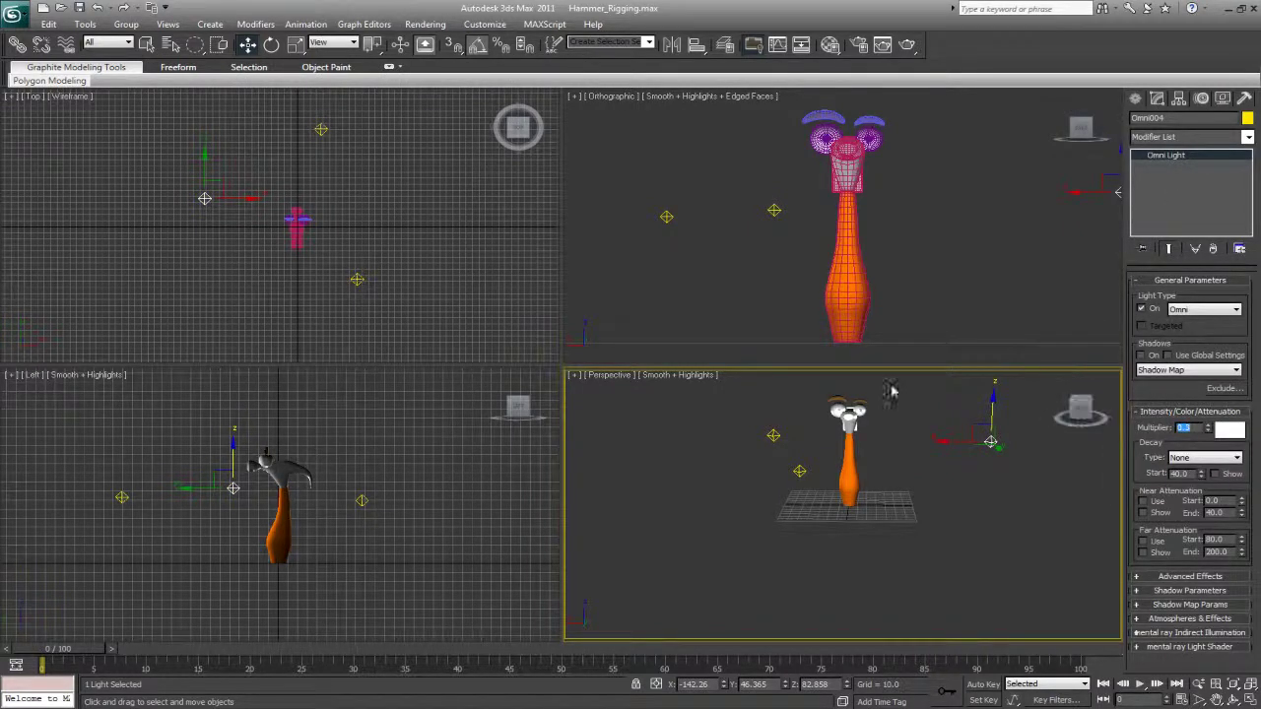
Check the front-right Omni light's settings, render the Perspective view from a closer three-quarter angle, and close the render.
left_click(774, 435)
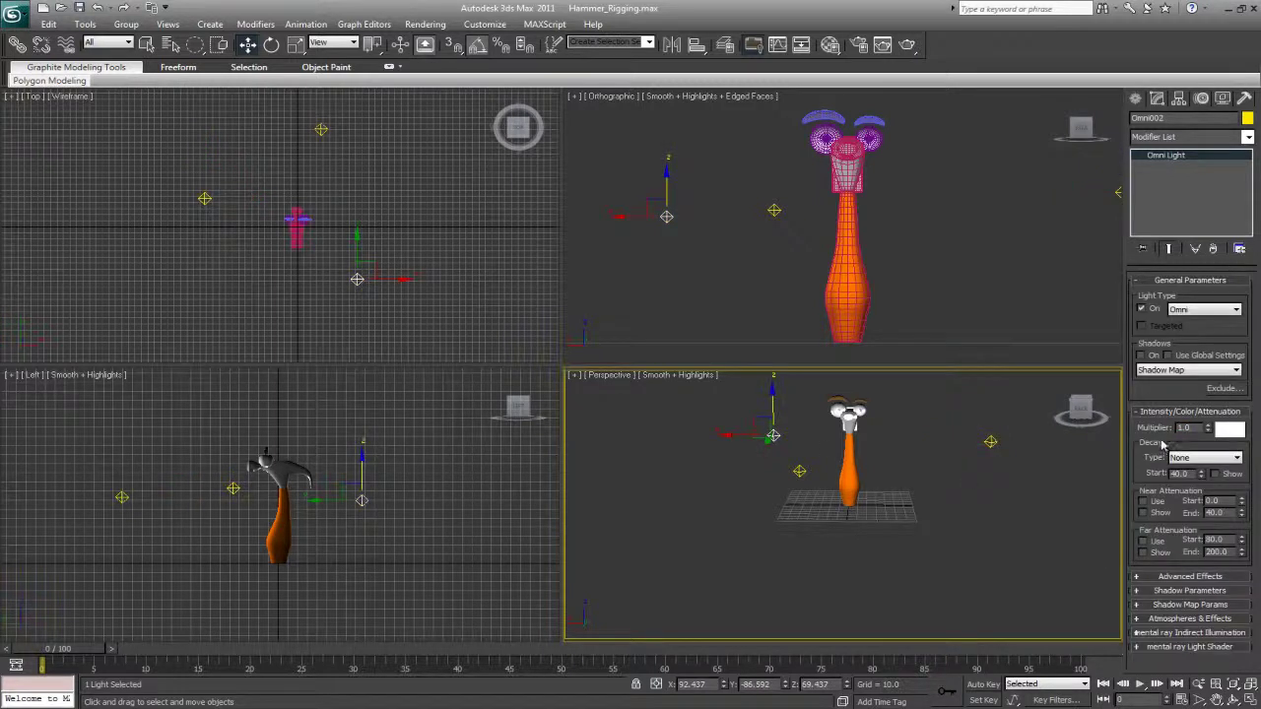
left_click(985, 468)
middle_click_drag(965, 455, 903, 494, "alt")
scroll(879, 473, "up", 4)
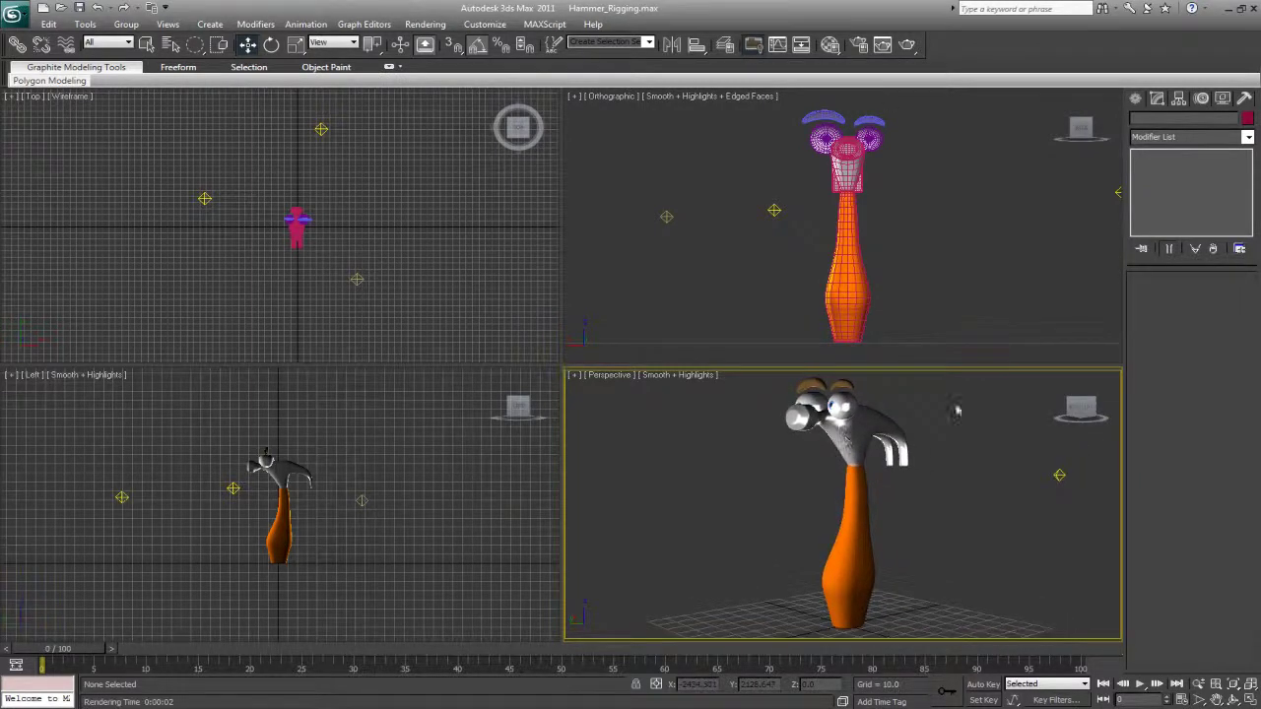
key("shift+q")
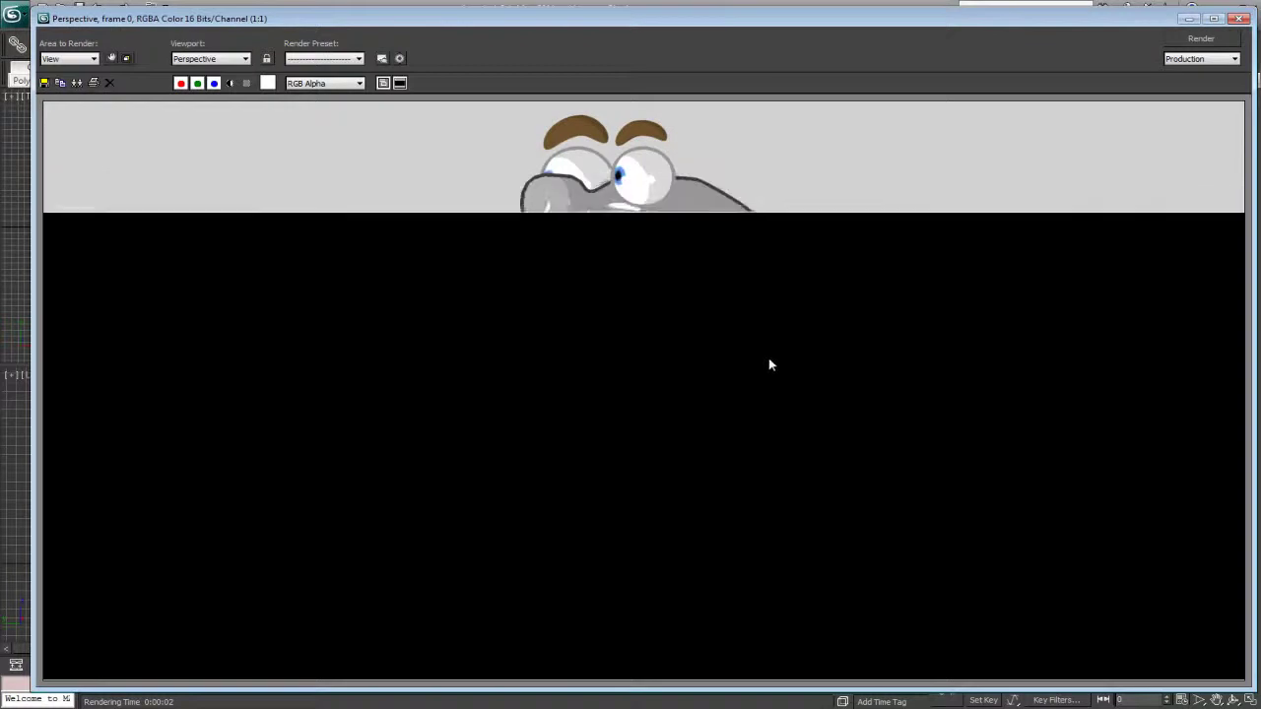
left_click(1239, 20)
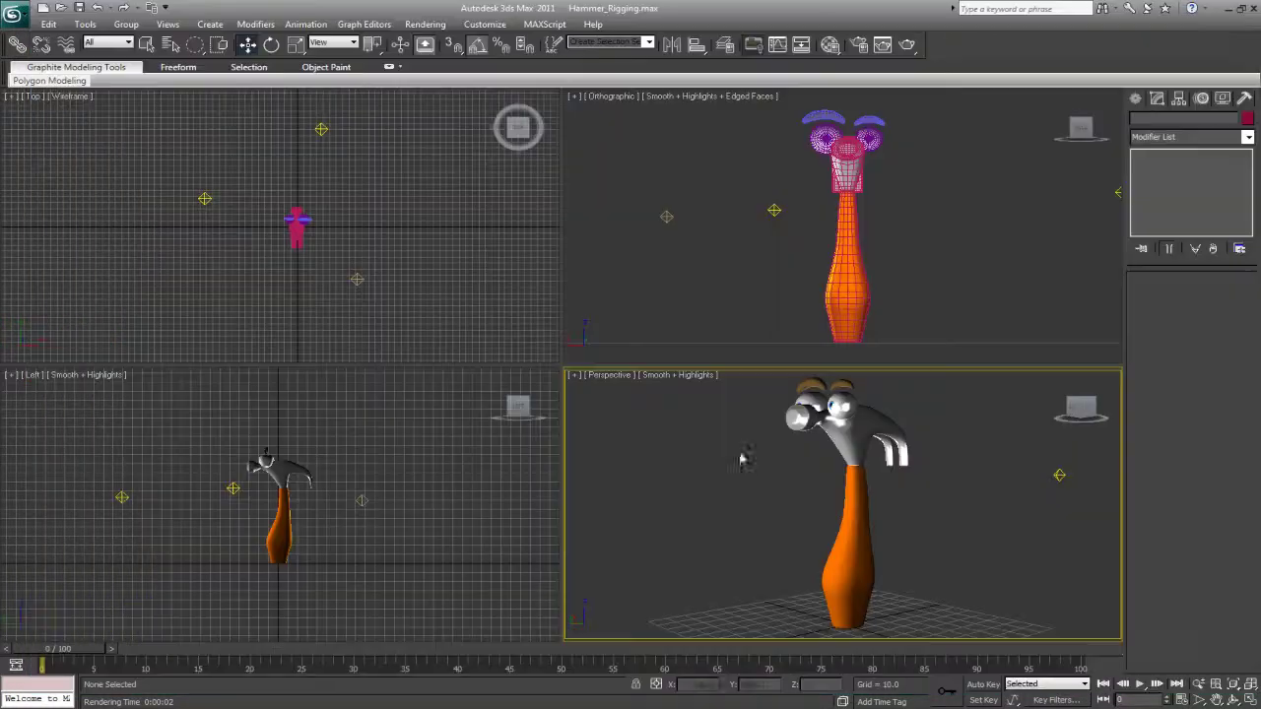